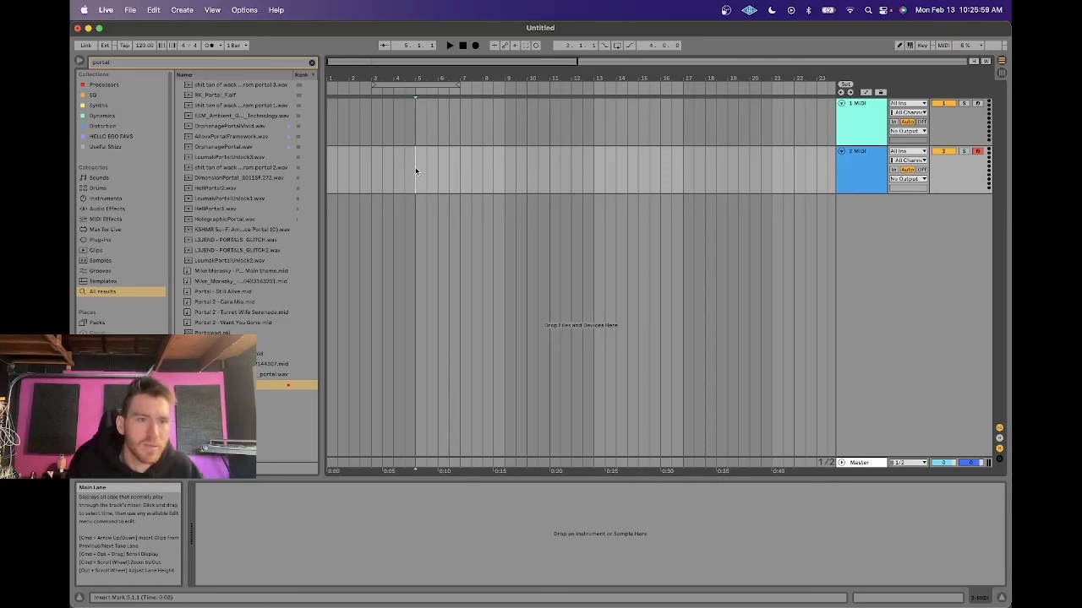
Step: Find Sampler in the browser, load it onto the second MIDI track, and show its sample view
key(super+f)
key(BackSpace)
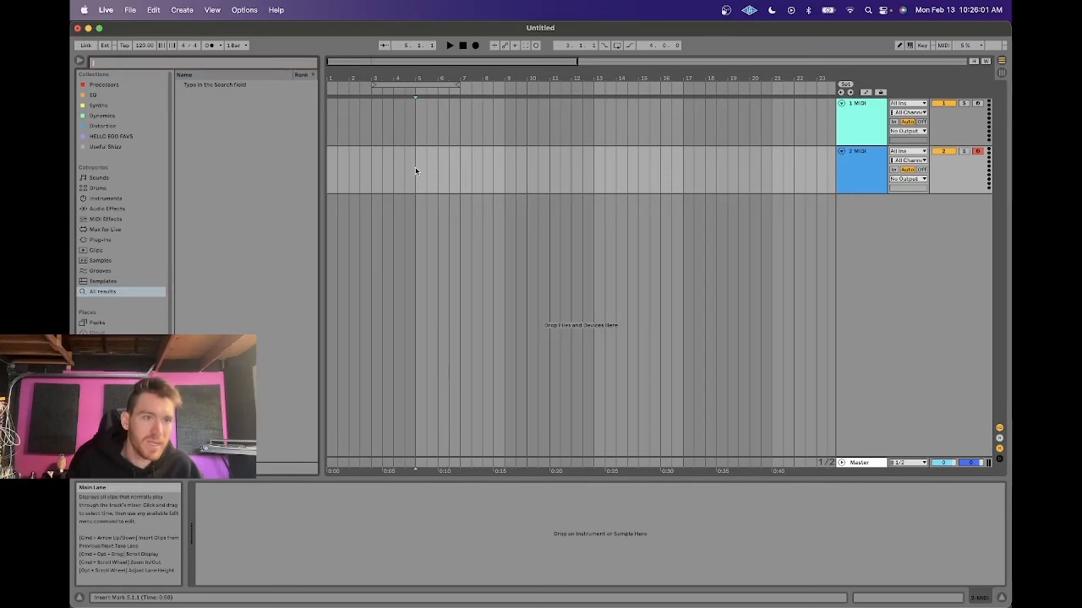
text(sampler)
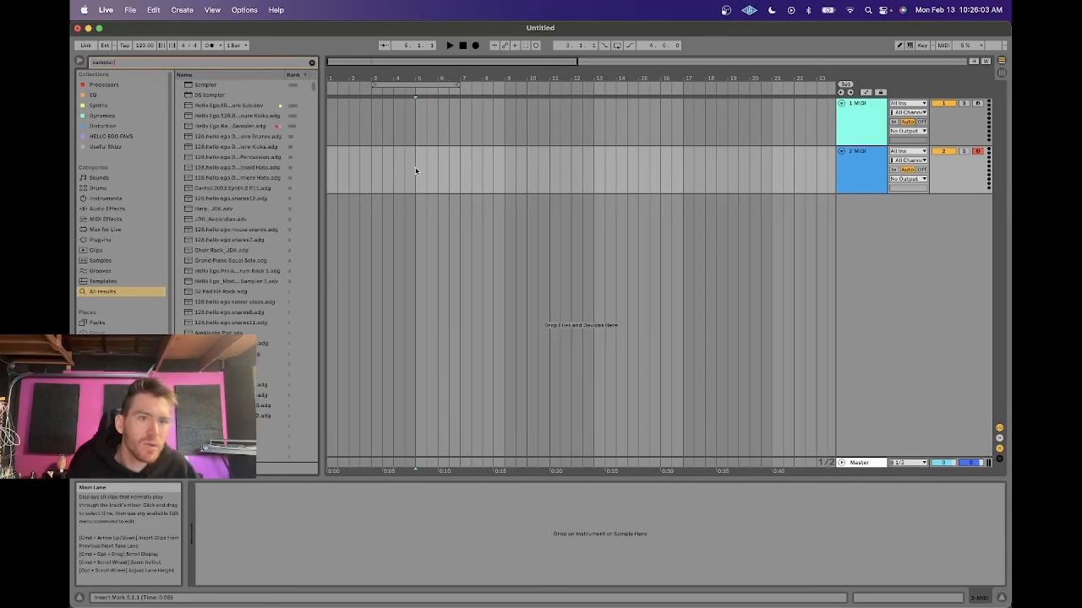
double_click(195, 84)
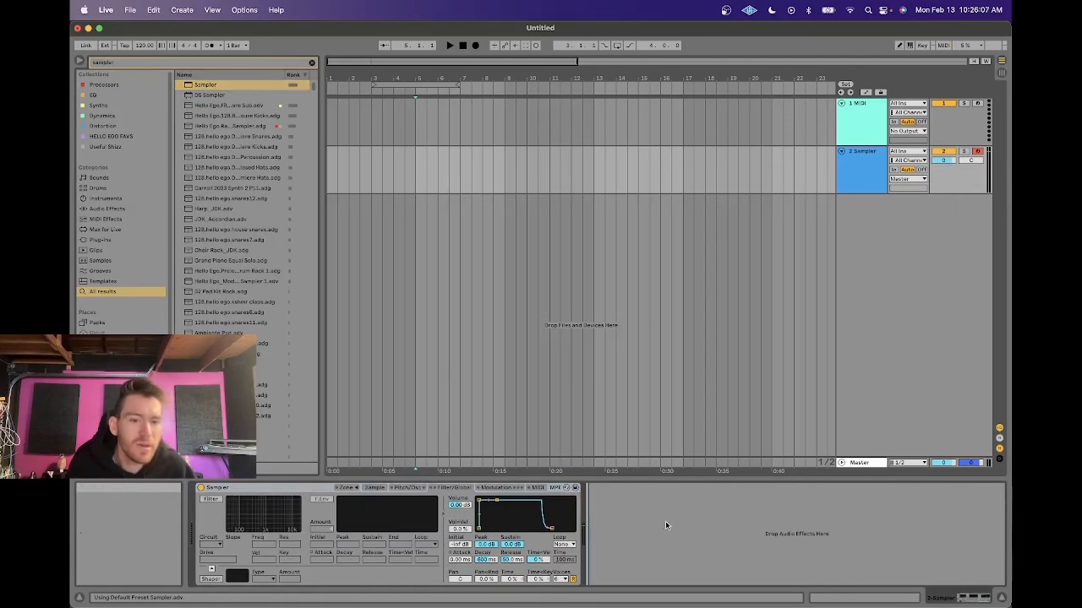
click(373, 488)
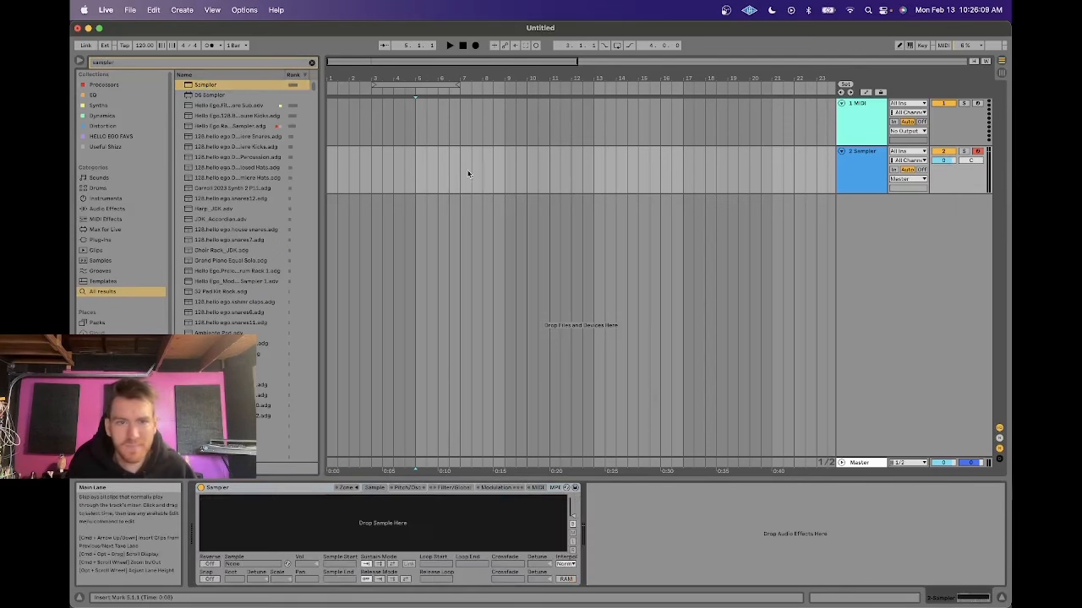
Step: Create a four-bar MIDI clip at bar 5 on the Sampler track holding one full-length C3 note, and loop that range
drag(423, 172, 493, 168)
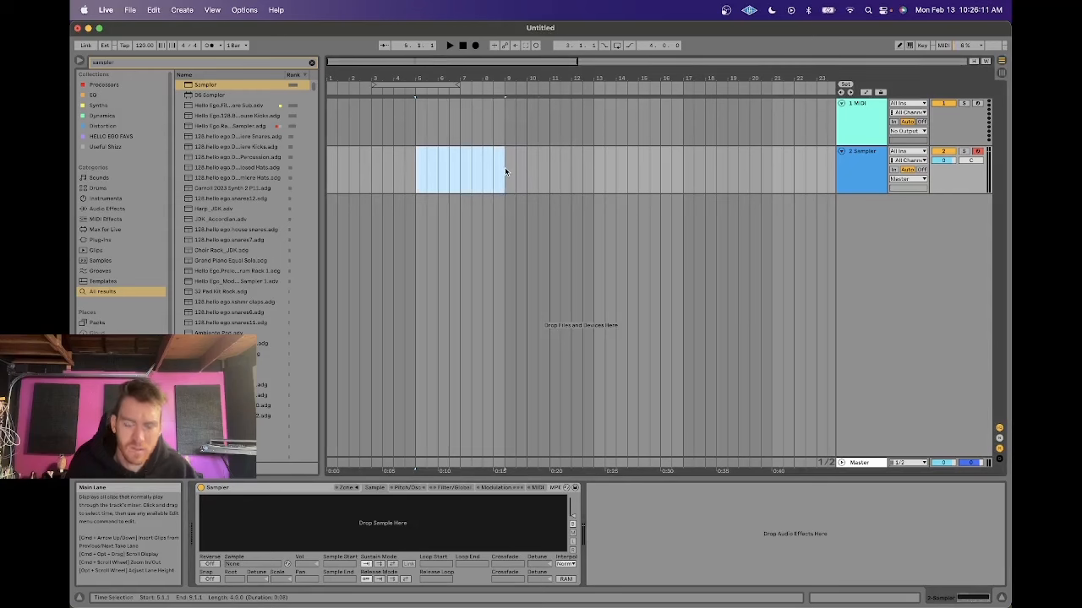
key(super+shift+m)
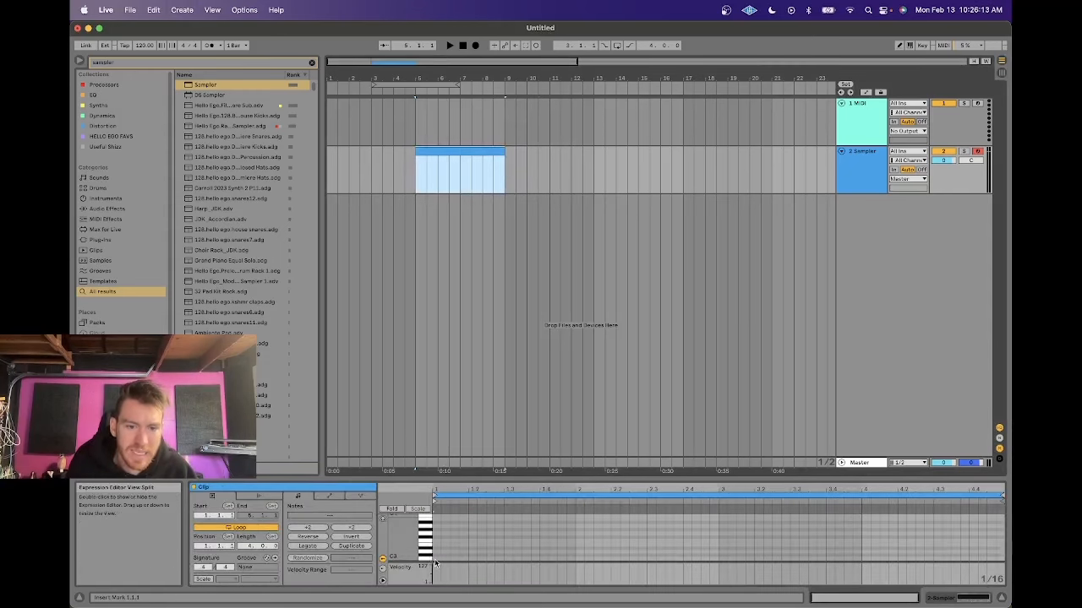
double_click(435, 559)
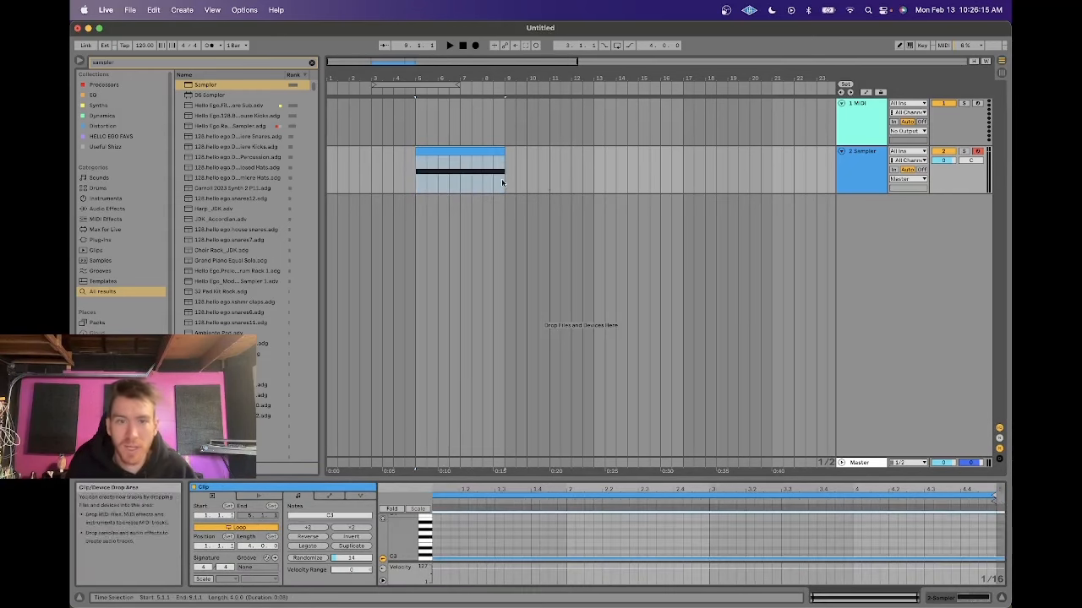
click(449, 155)
key(super+l)
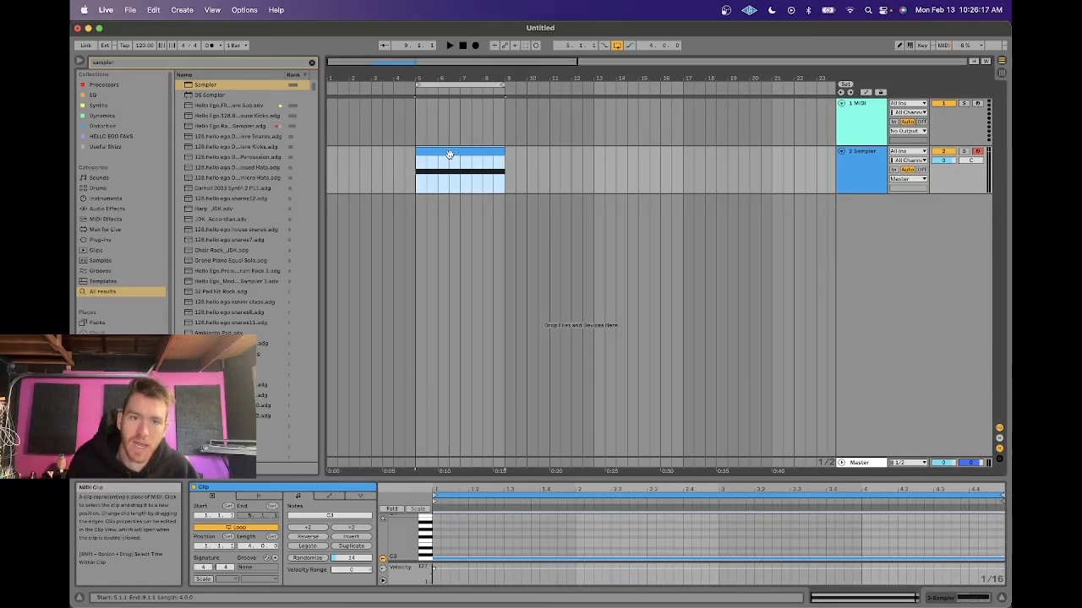
Step: Search the browser for "break", load KSHMR_Break_Beat_Loop_01_128.wav into the Sampler, and audition the clip
click(874, 158)
key(super+f)
text(ent)
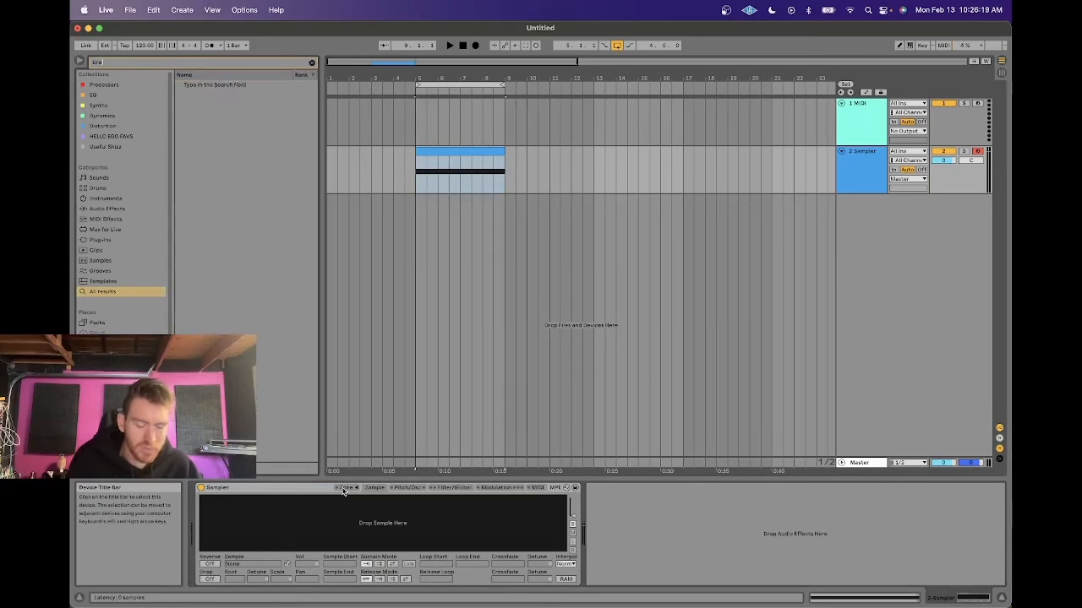
text(ak)
key(Down)
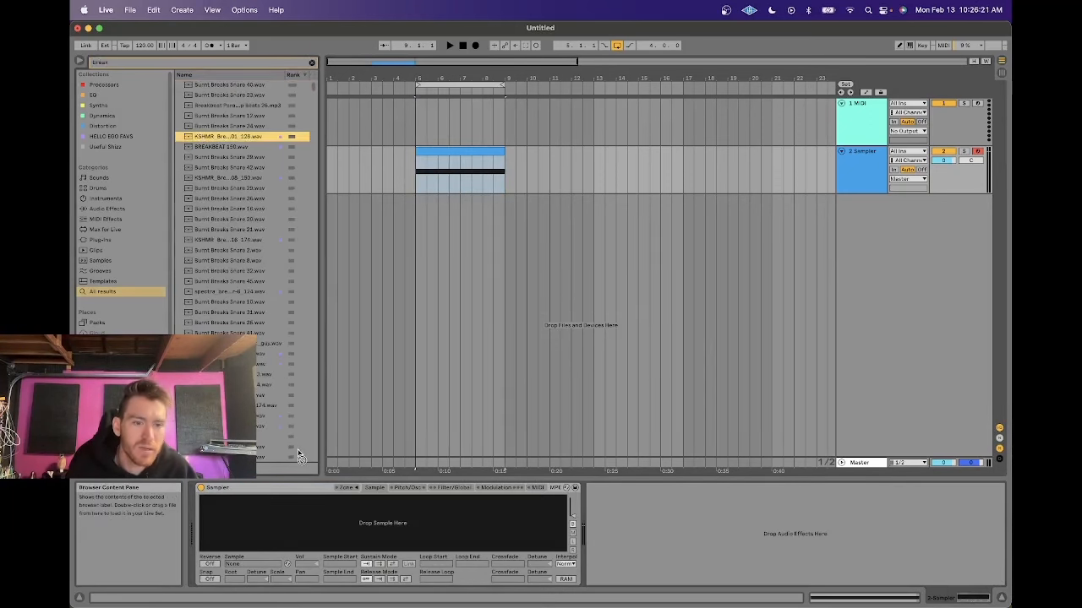
key(Return)
click(438, 154)
key(space)
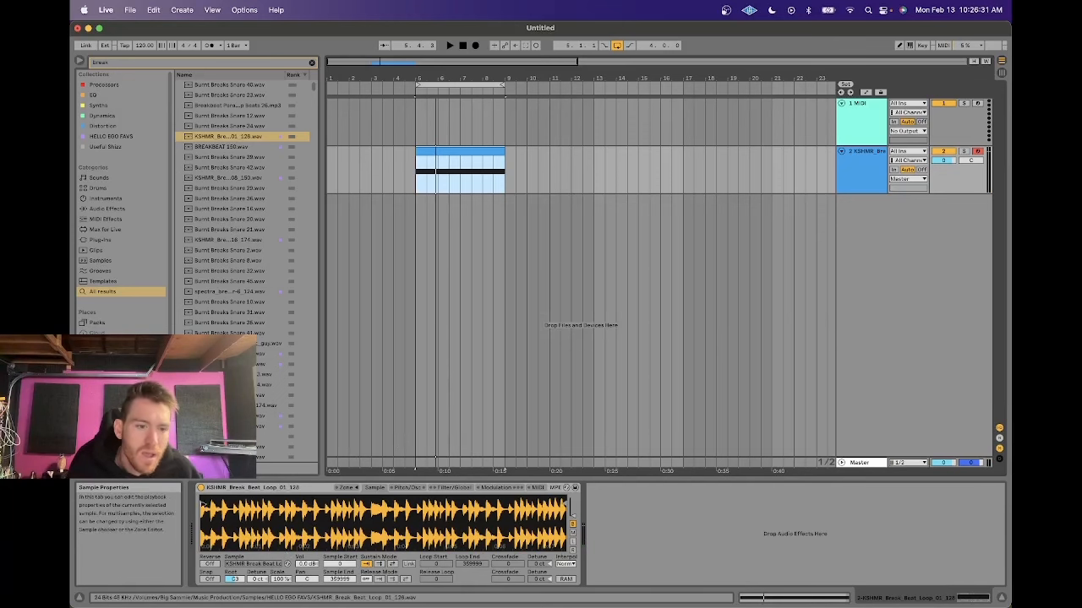
Step: Search the browser for "arp" and add the Arpeggiator in front of the Sampler
click(232, 491)
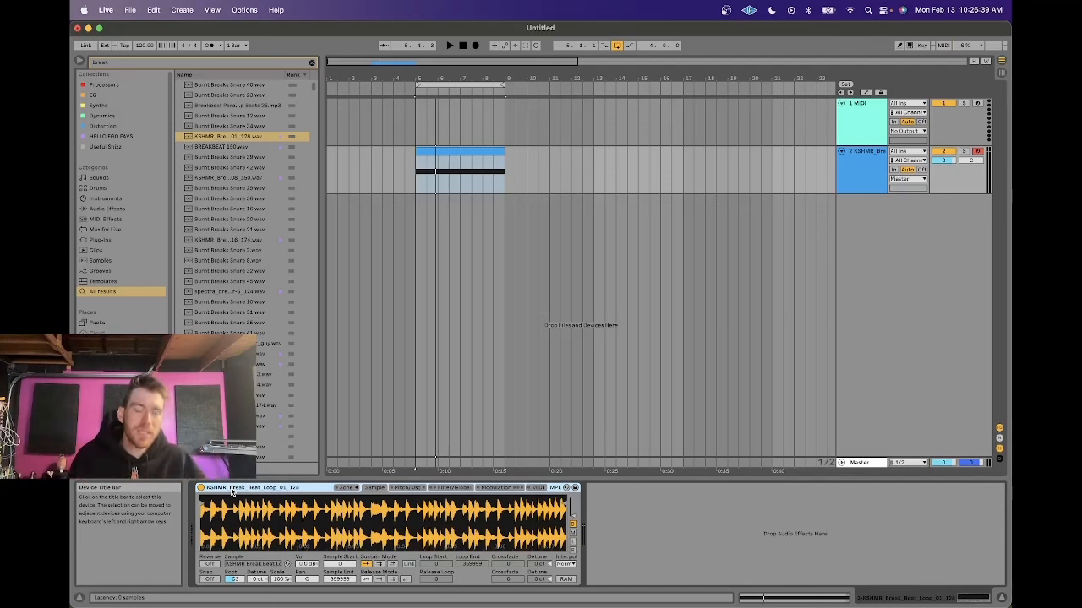
key(super+f)
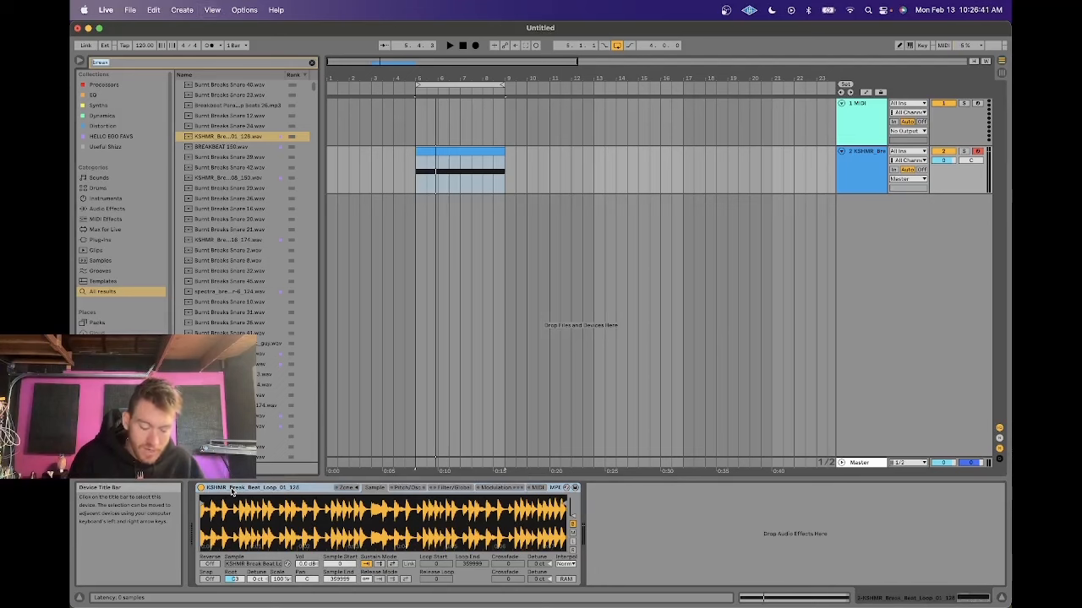
text(arp)
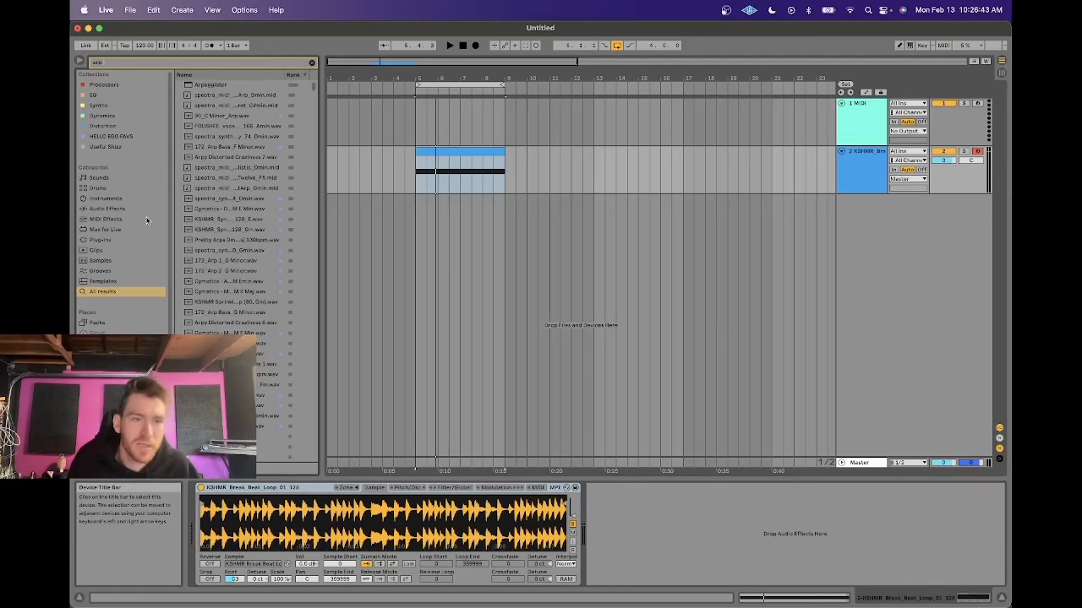
double_click(210, 85)
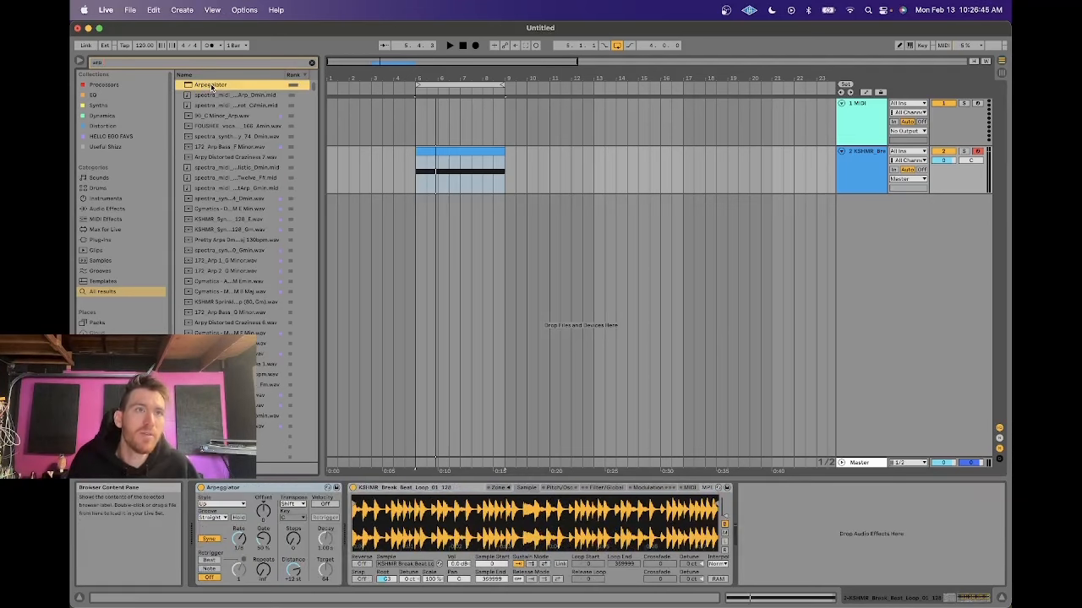
Step: Switch the Arpeggiator from synced to free rate and set it to about 98 ms while auditioning the clip
key(space)
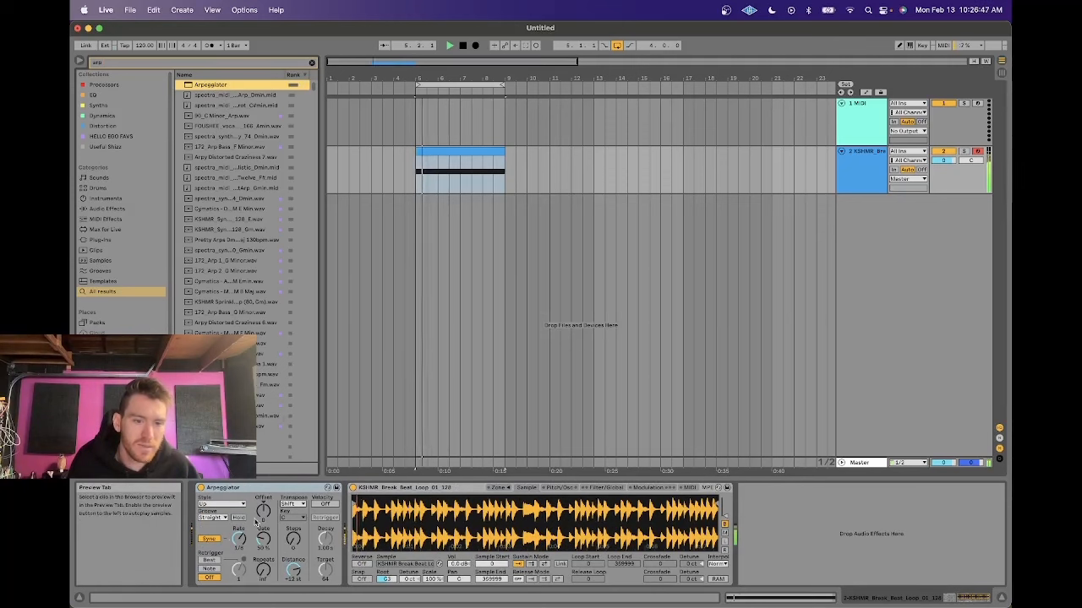
click(209, 538)
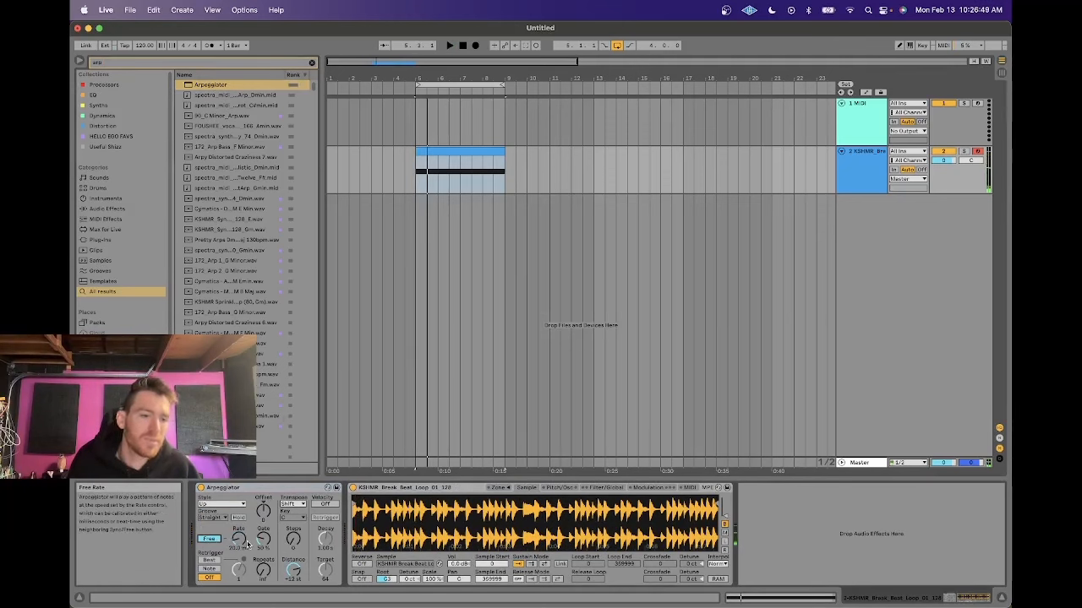
key(space)
mouse_move(236, 542)
mouse_down()
mouse_move(236, 526)
mouse_move(237, 542)
mouse_up()
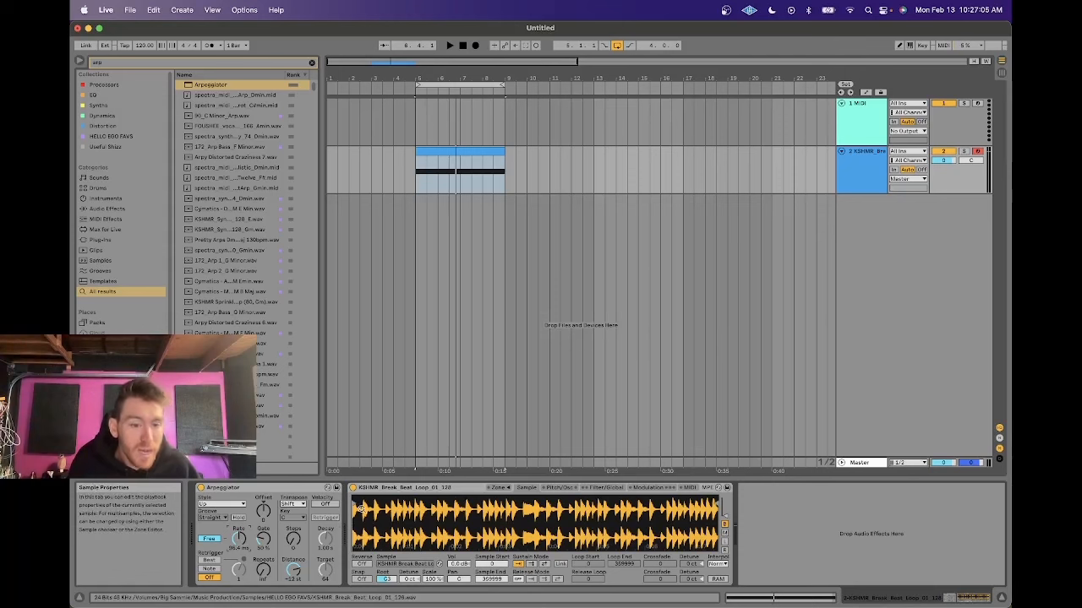
Step: Play the clip while sweeping the Sampler's sample start through the break loop, and return it to 0
key(space)
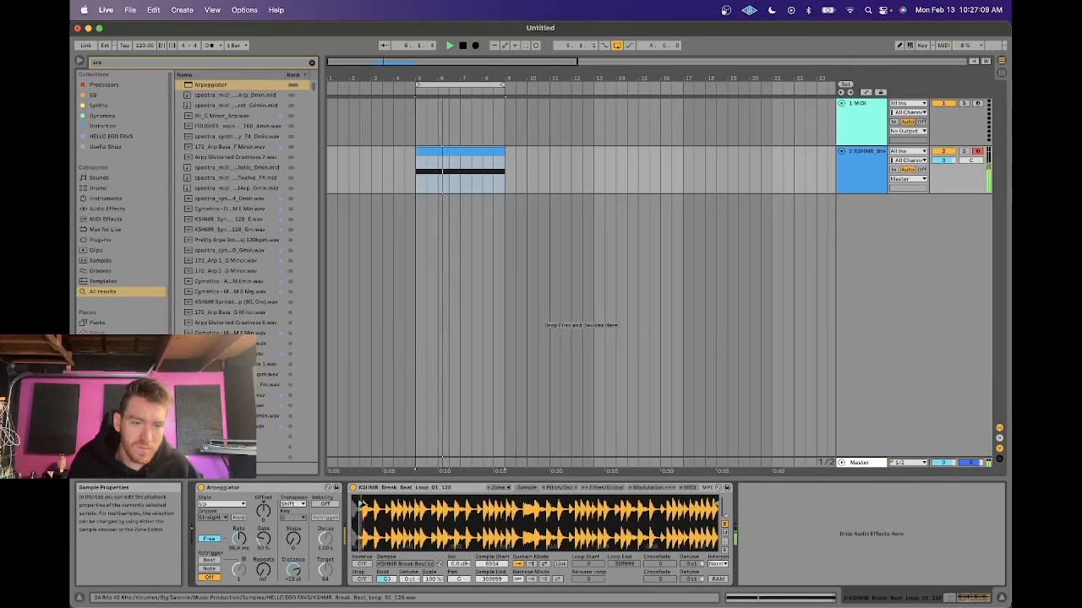
mouse_move(390, 504)
mouse_down()
mouse_move(425, 504)
mouse_move(349, 505)
mouse_up()
key(space)
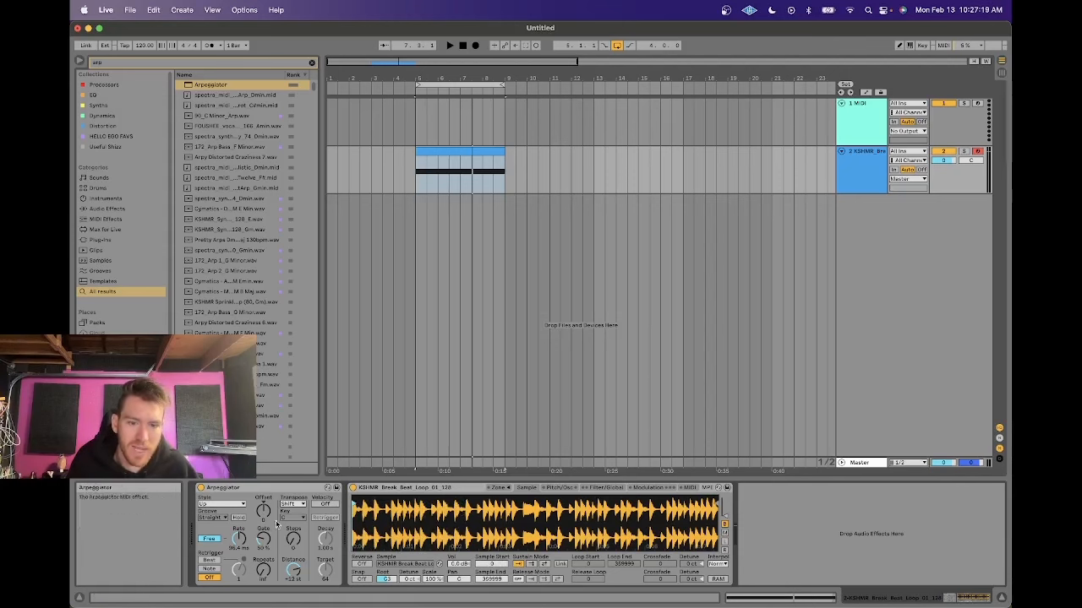
mouse_move(485, 565)
mouse_down()
mouse_move(486, 541)
mouse_move(485, 564)
mouse_up()
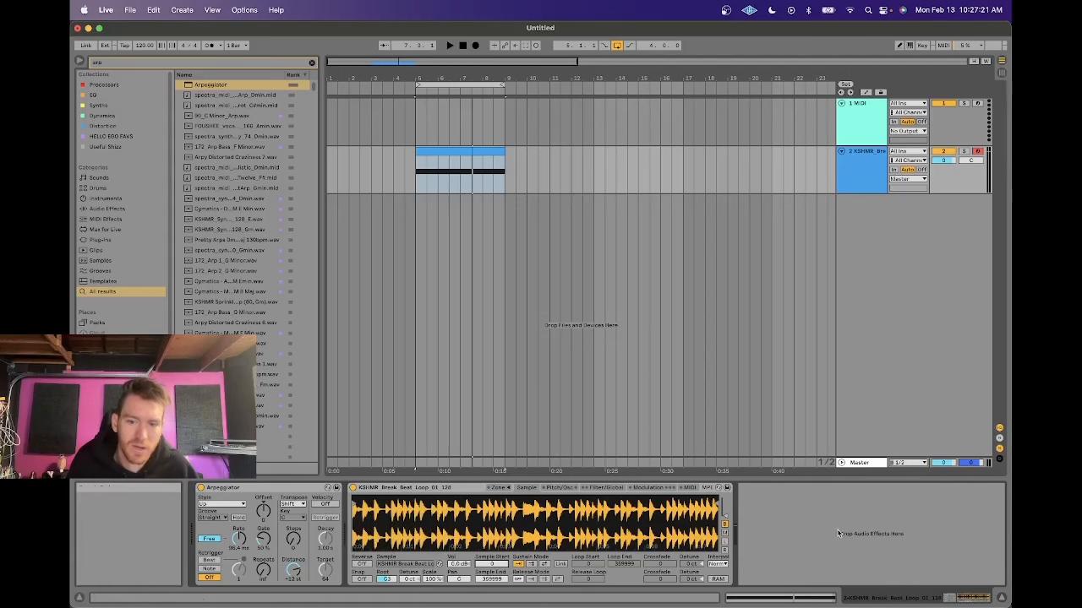
Step: Search the browser for "lfo" and add the LFO device after the Sampler
click(838, 531)
key(super+f)
text(lfo)
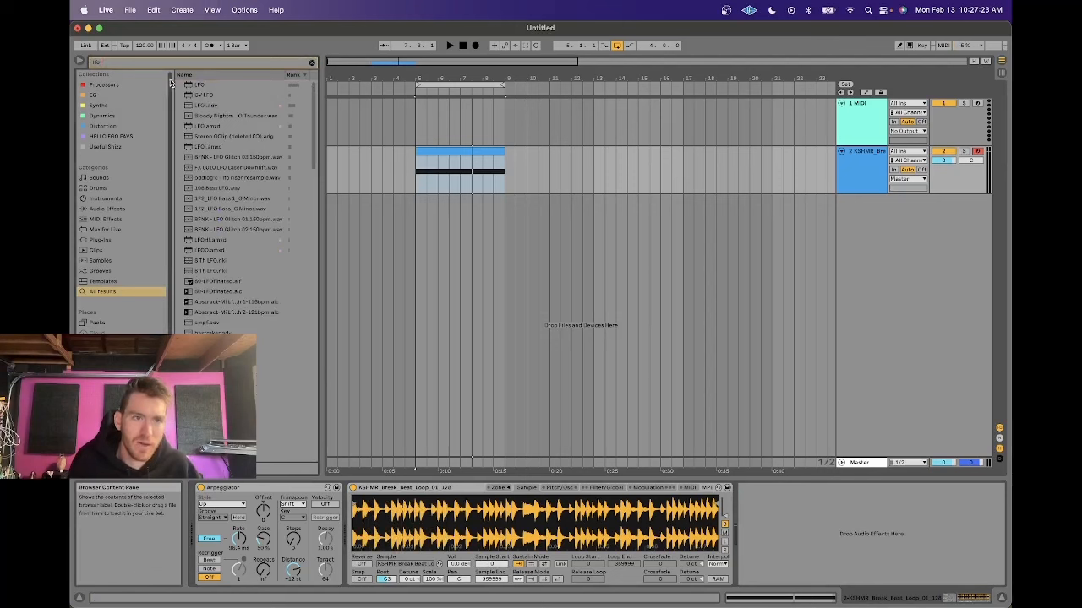
double_click(201, 84)
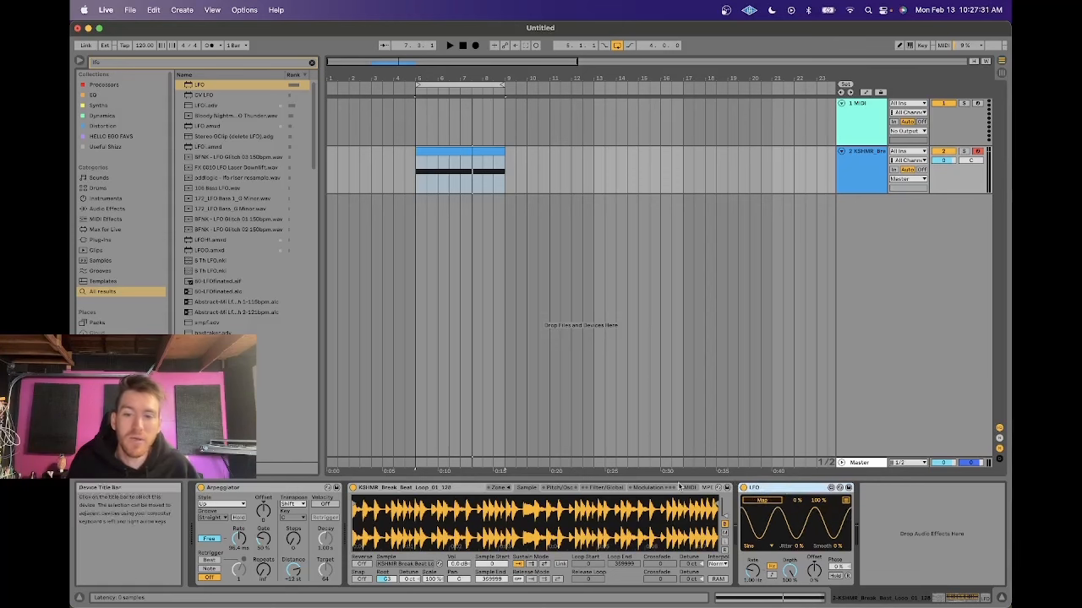
Step: Enable the Sampler's Aux modulation envelope and route its destination A to Sample Offset with an amount of 100
click(644, 489)
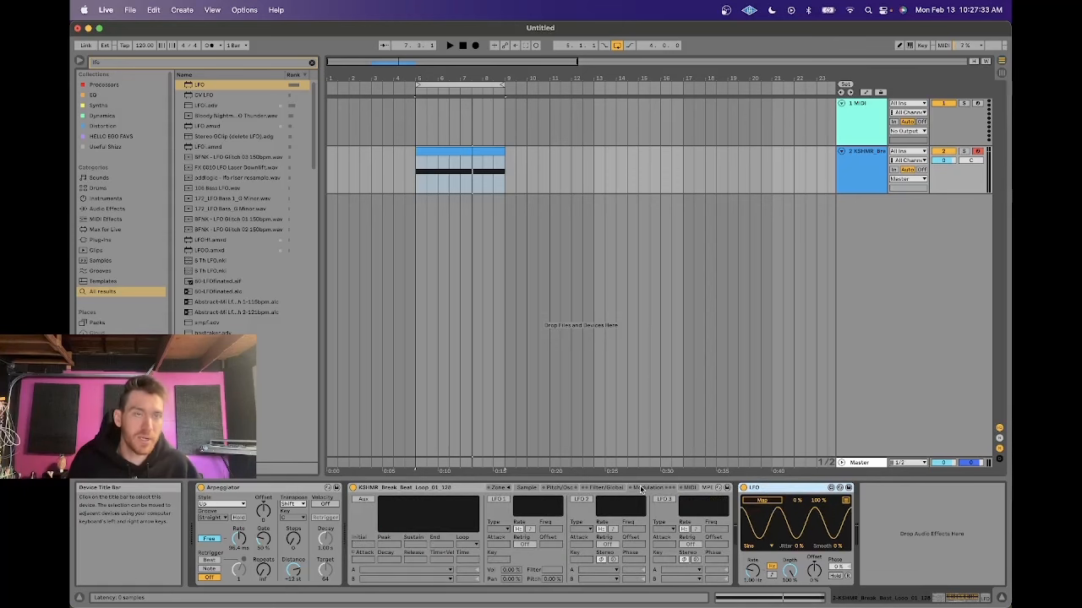
click(361, 498)
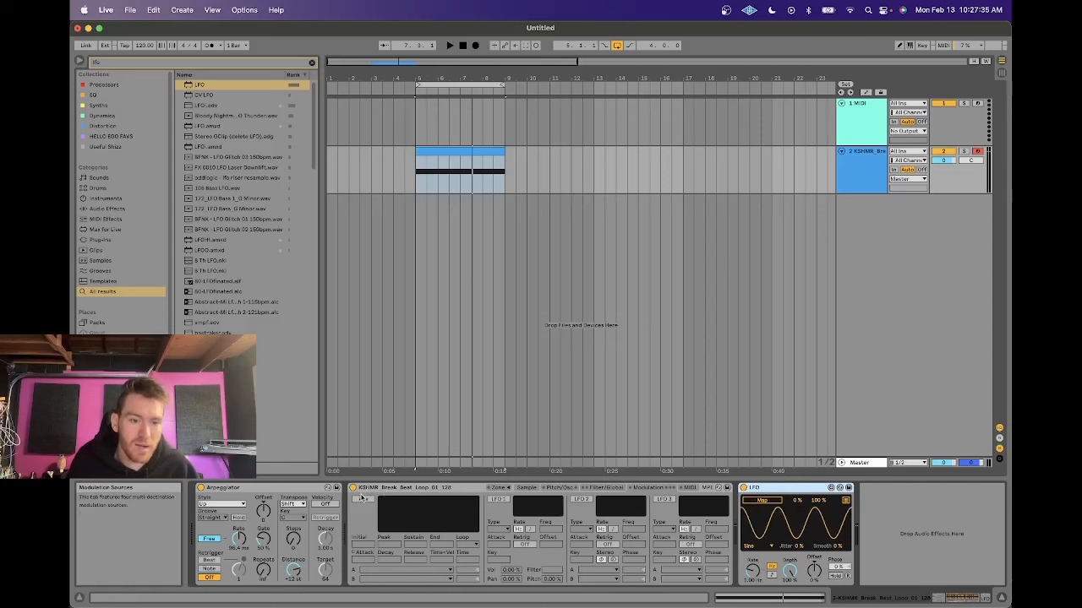
click(394, 571)
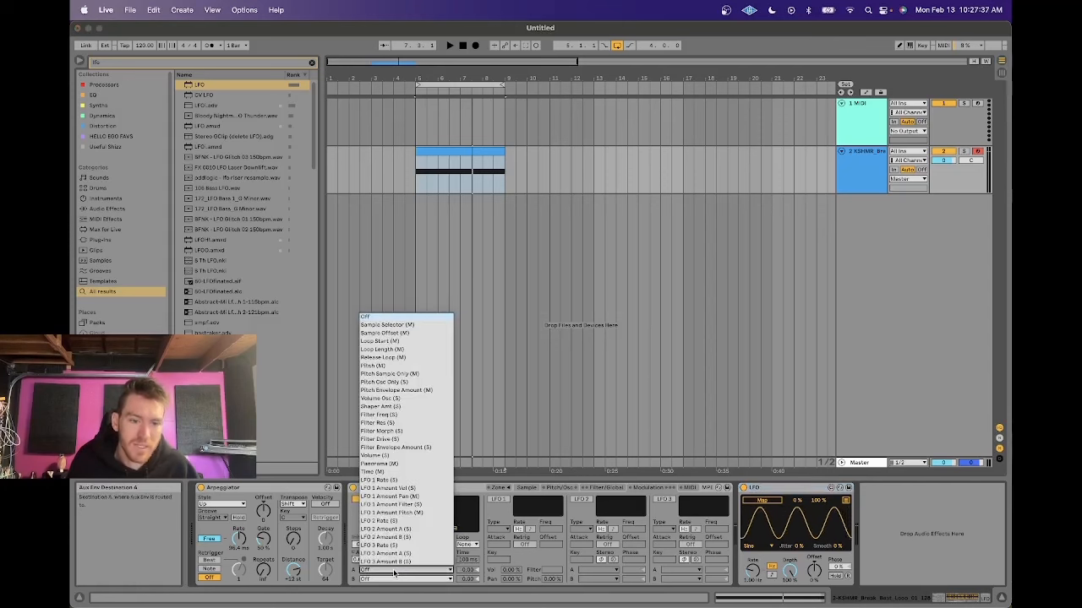
click(387, 333)
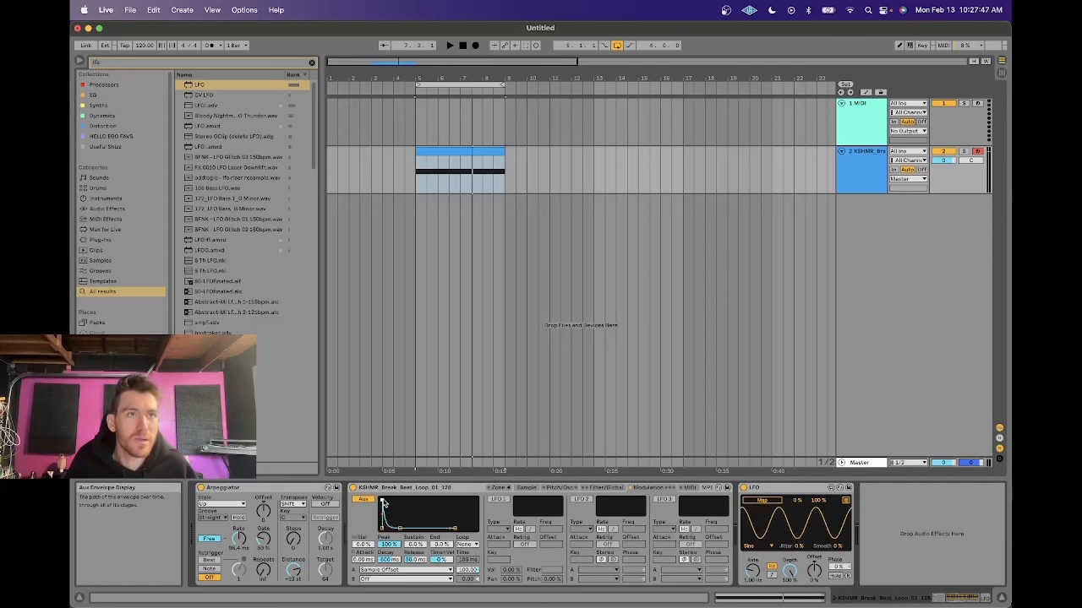
Step: Set the LFO to the Up waveform at about 0.11 Hz and map it to the Sampler's Aux envelope peak
key(space)
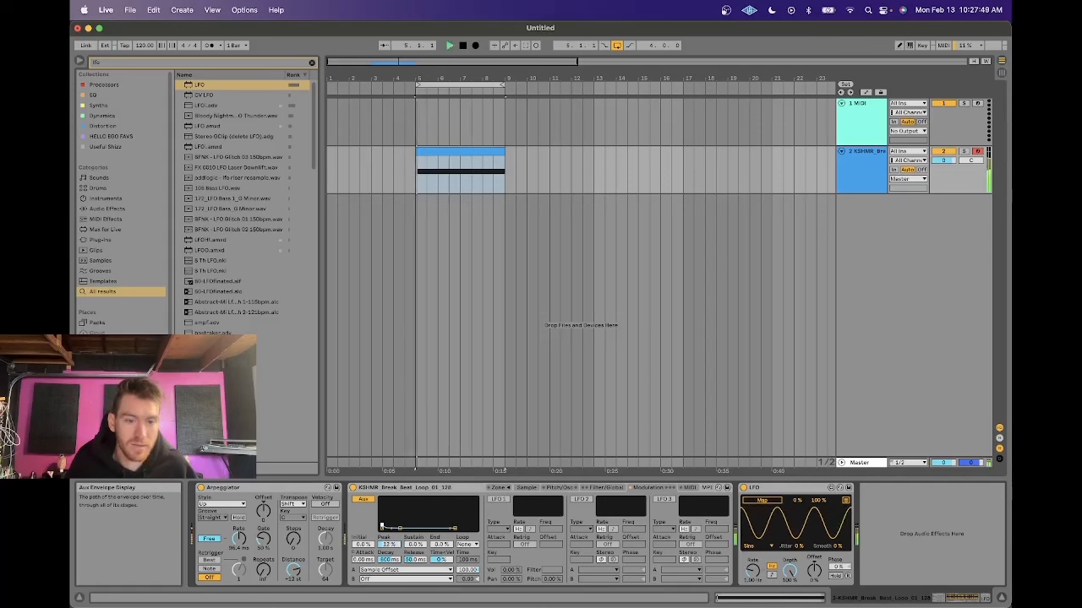
key(space)
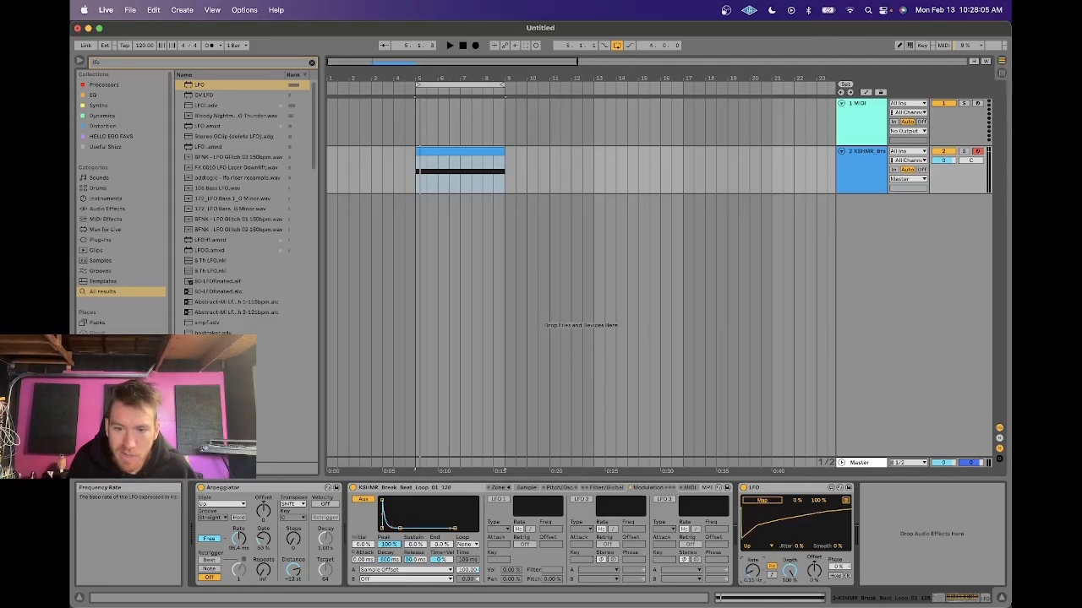
click(763, 502)
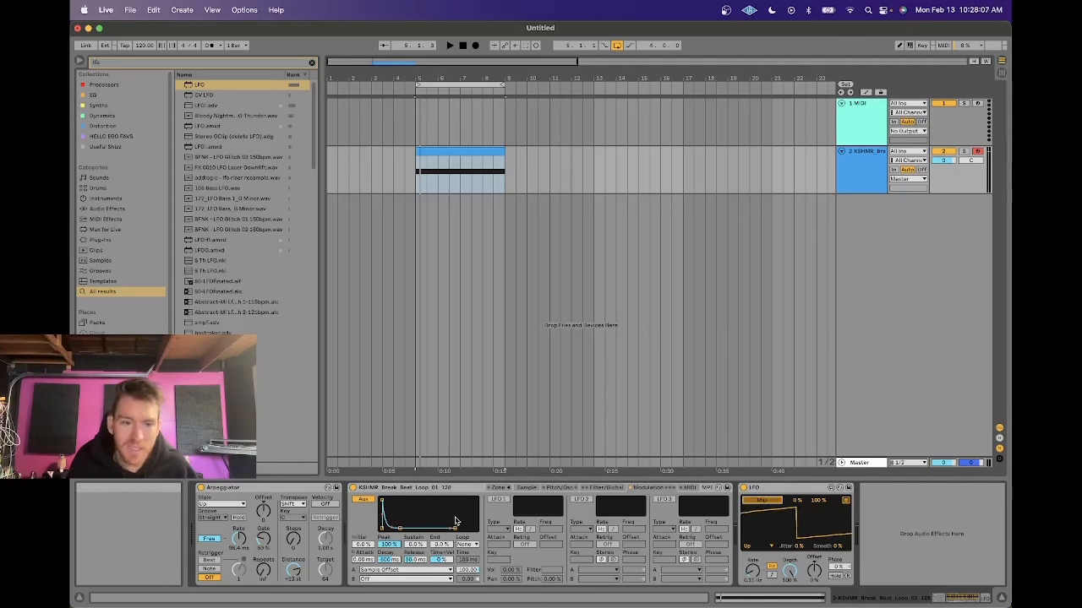
click(388, 545)
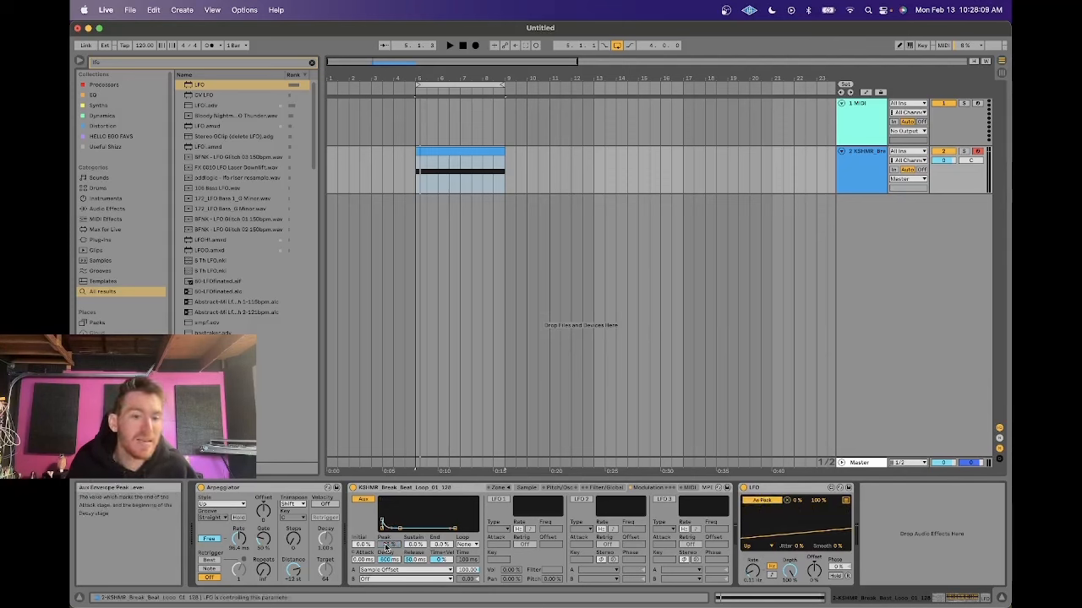
Step: Return to the Sampler's sample view and slow down the LFO rate while auditioning the clip
click(538, 491)
key(space)
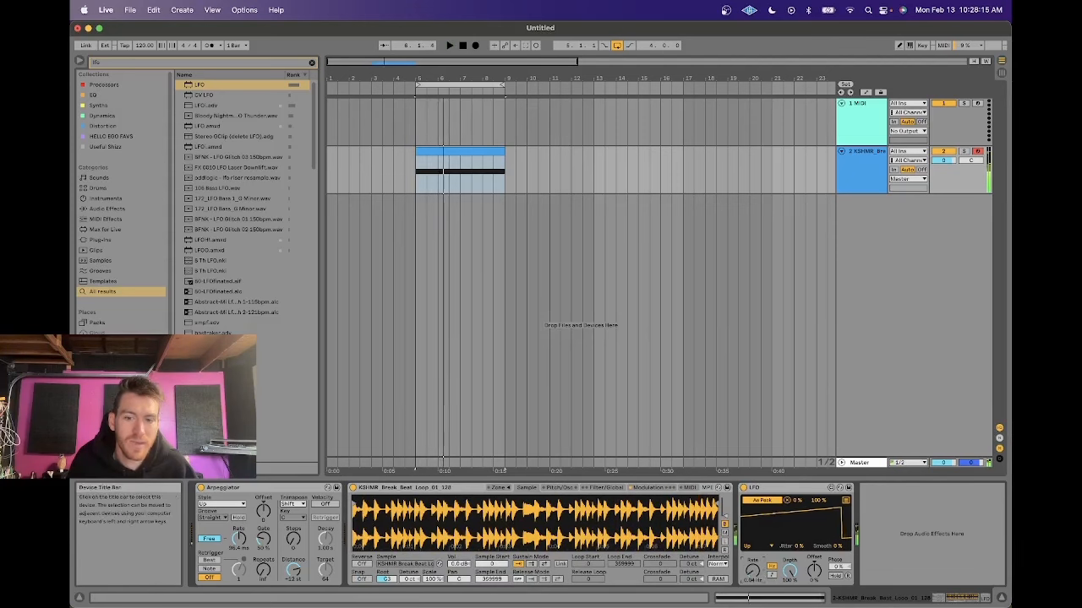
key(space)
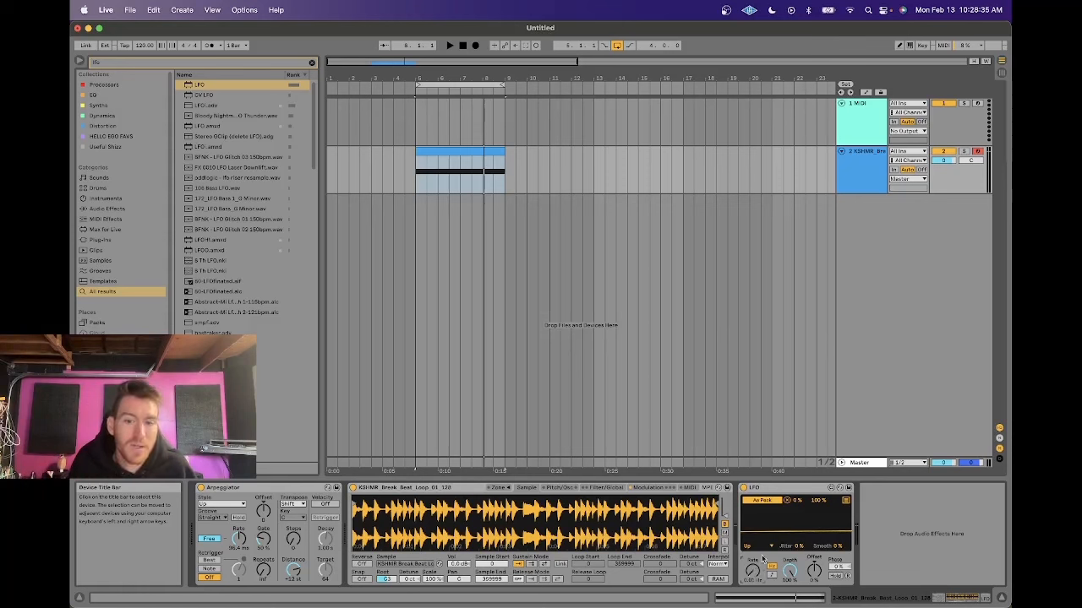
Step: Change the LFO waveform to Down and turn on Reverse for the sample while auditioning the clip
click(767, 546)
click(761, 508)
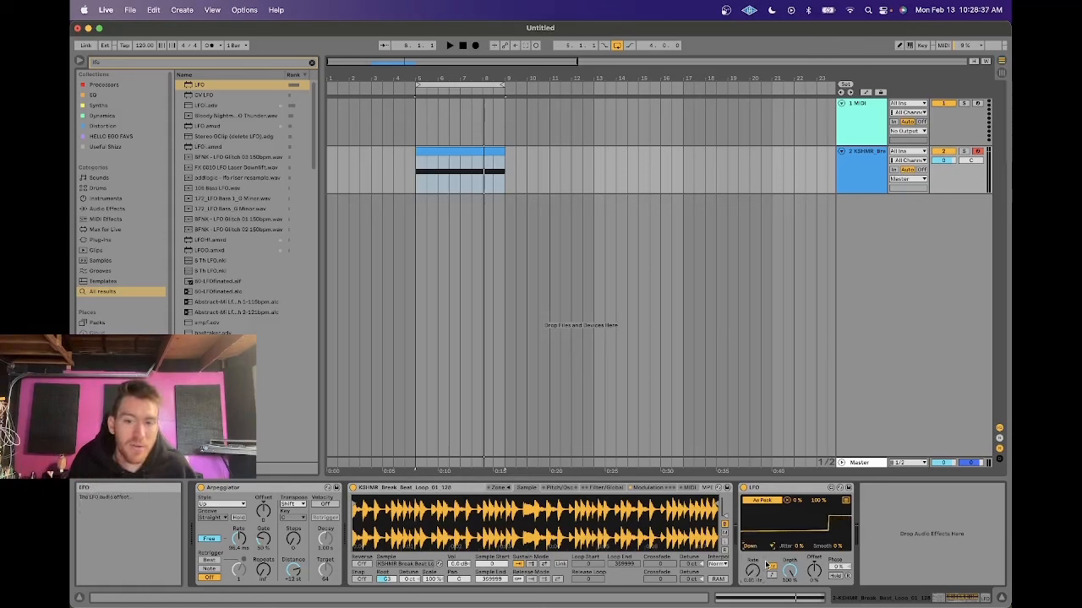
key(space)
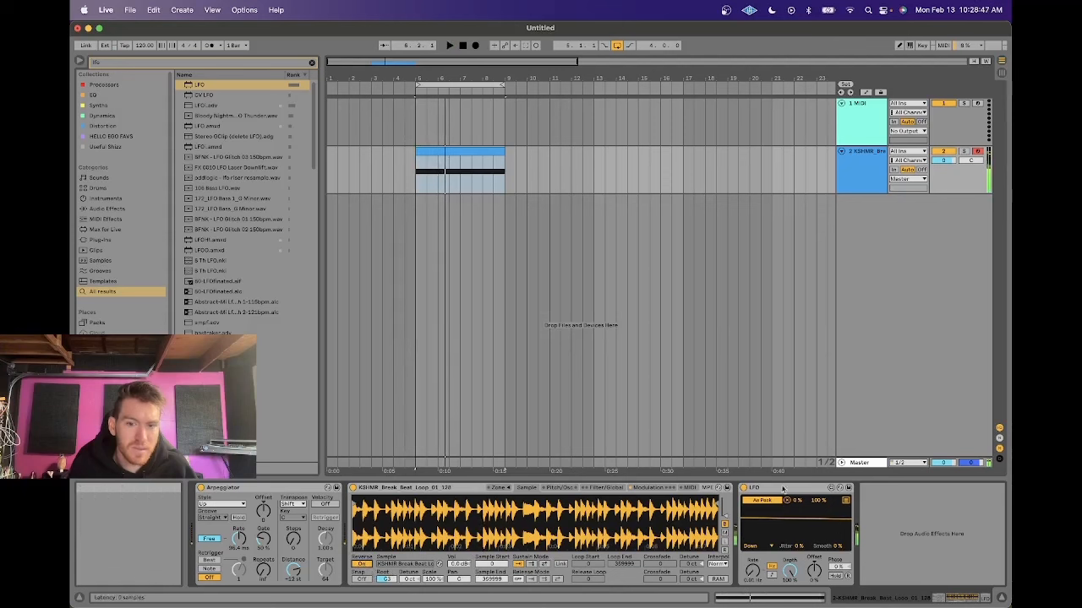
Step: Set the LFO waveform back to Up and audition the clip
click(752, 546)
click(751, 493)
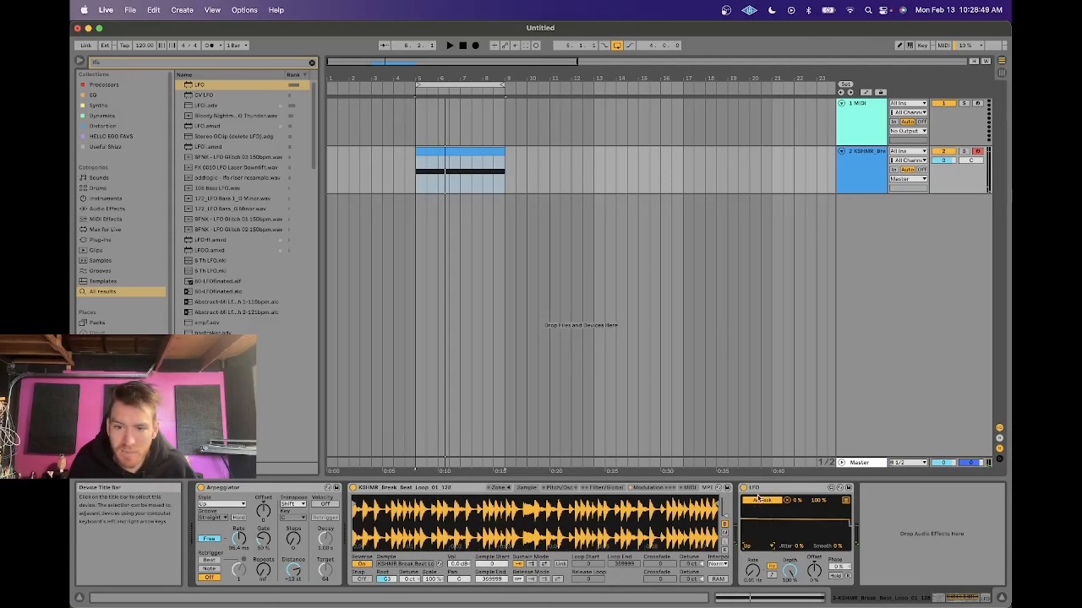
key(space)
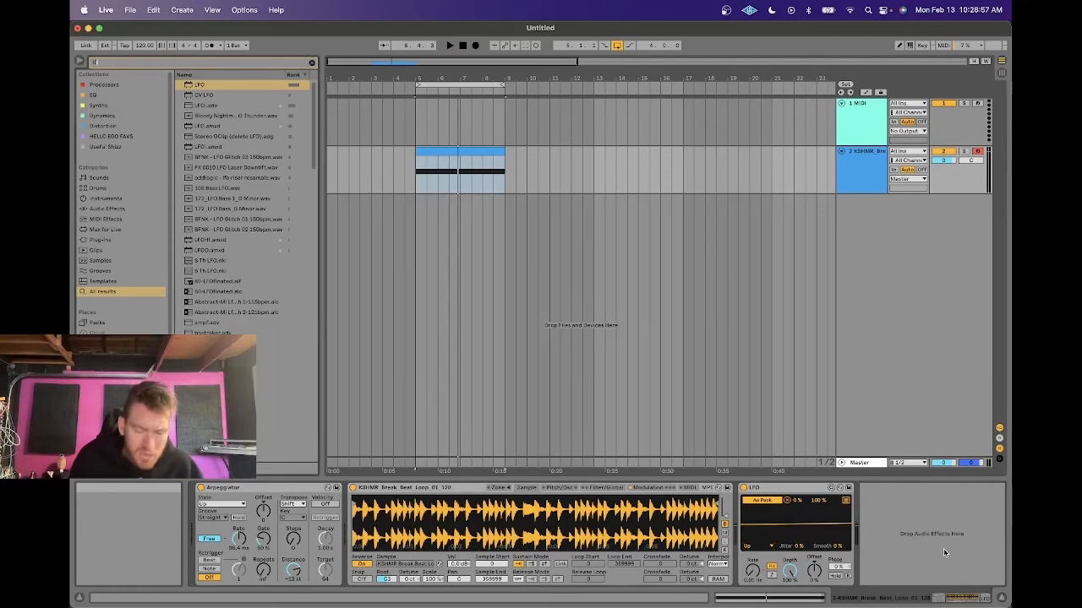
Step: Add a second LFO mapped to the Sampler's Reverse switch, with the Binary waveform at about 7.22 Hz, audition it, and deactivate it
double_click(197, 84)
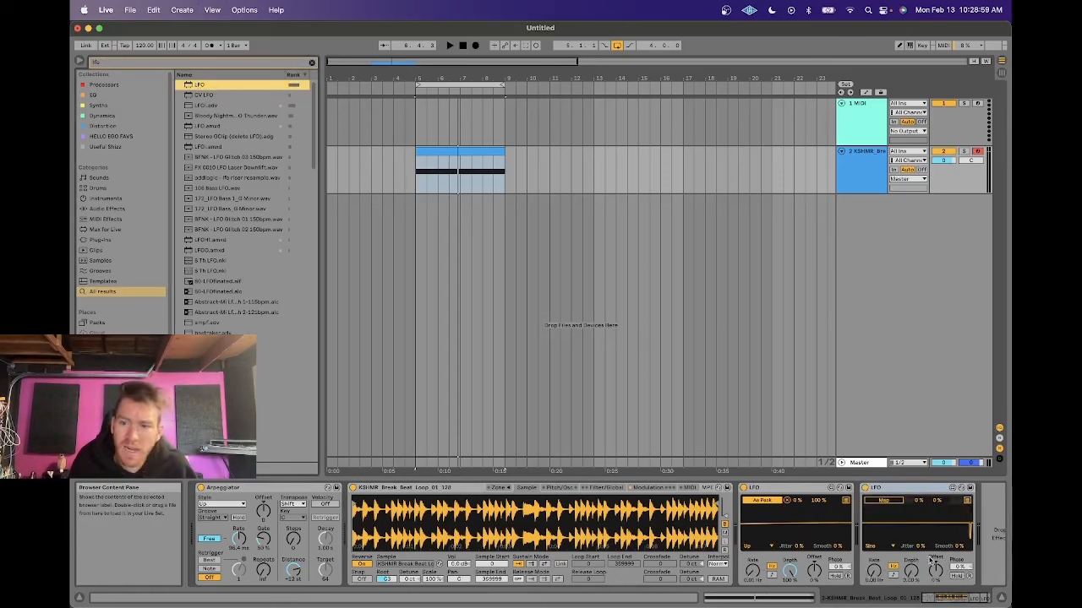
click(877, 502)
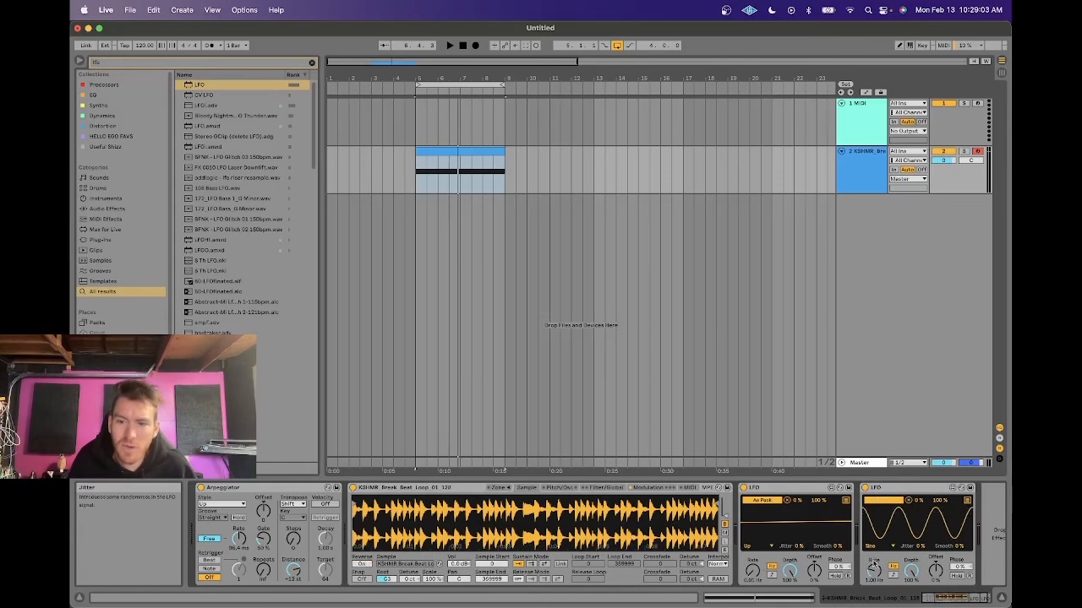
click(877, 547)
click(878, 550)
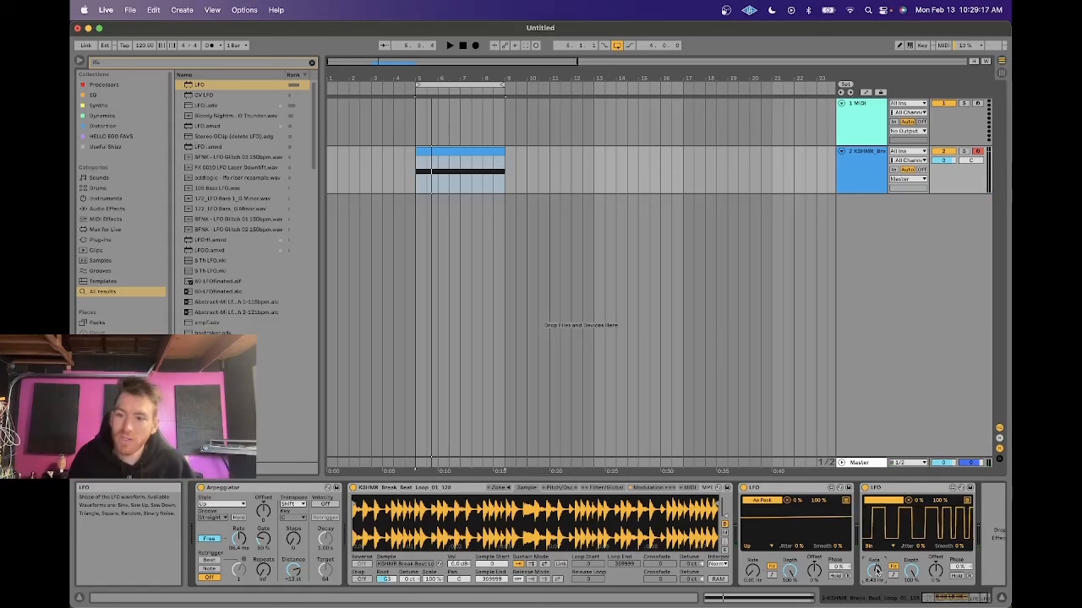
key(space)
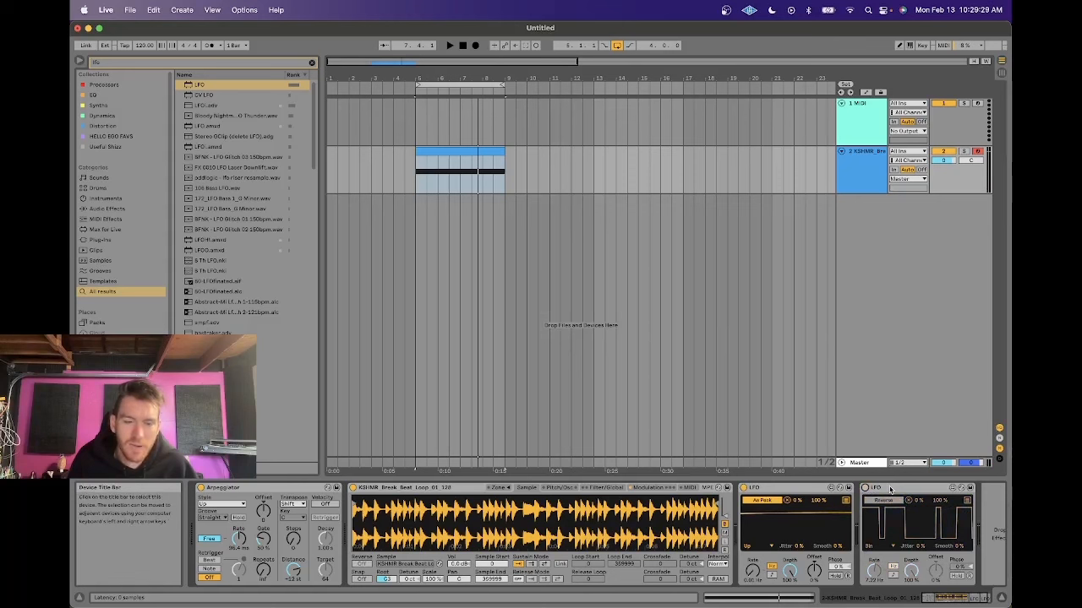
click(890, 489)
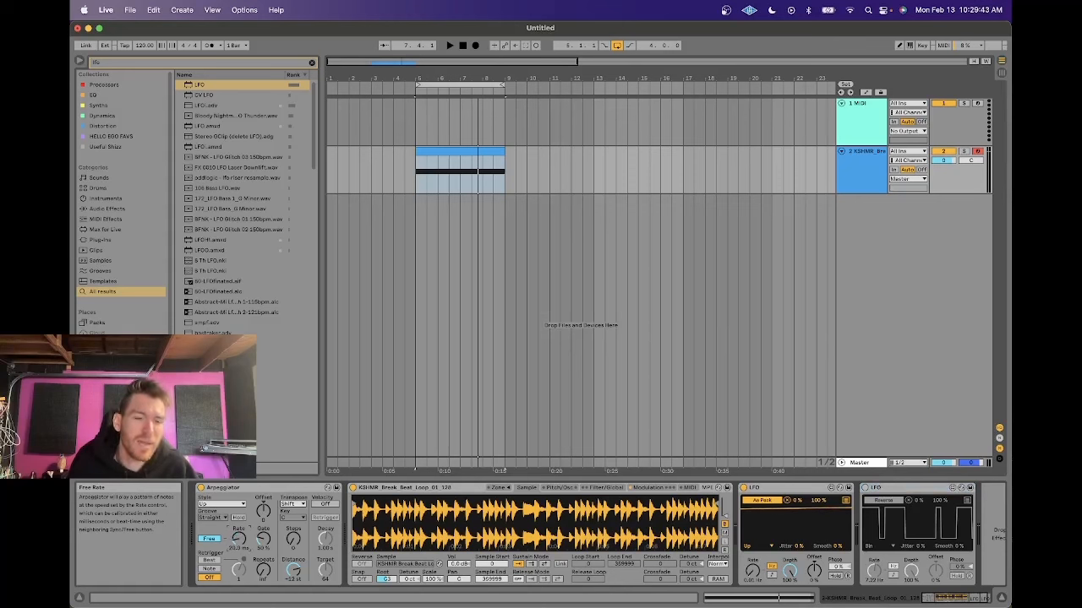
Step: Audition different Arpeggiator rates and gate lengths, set the rate to about 69.4 ms, and reset the gate to 50 %
key(space)
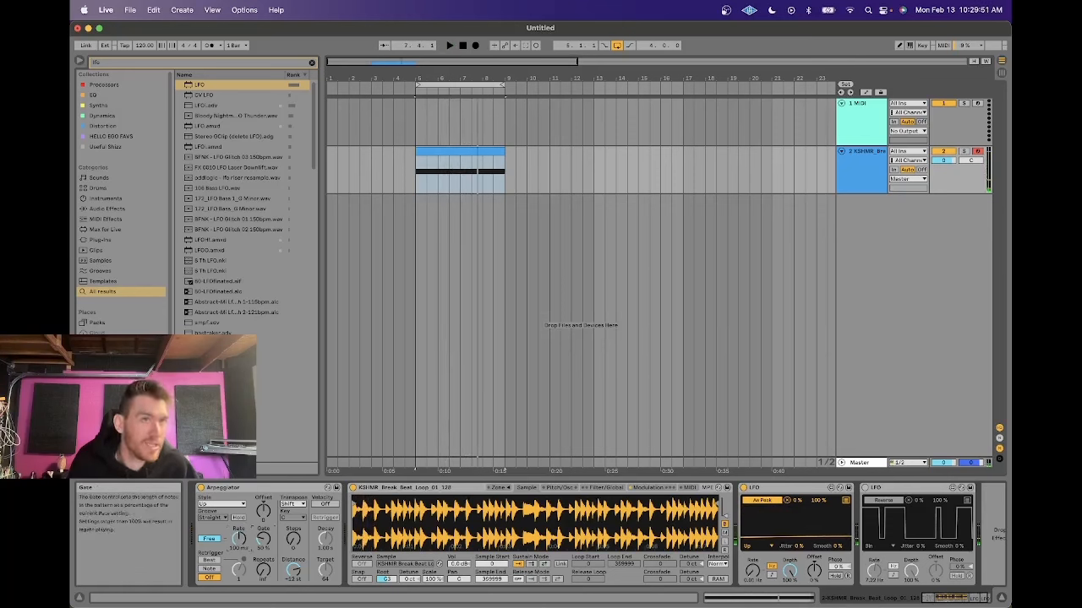
key(space)
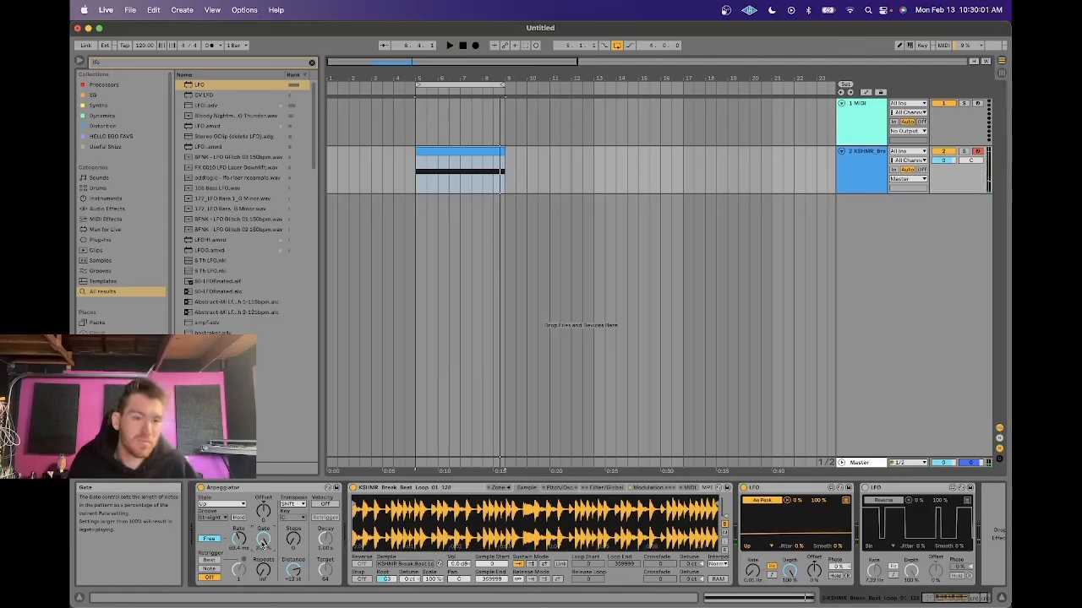
drag(262, 543, 262, 566)
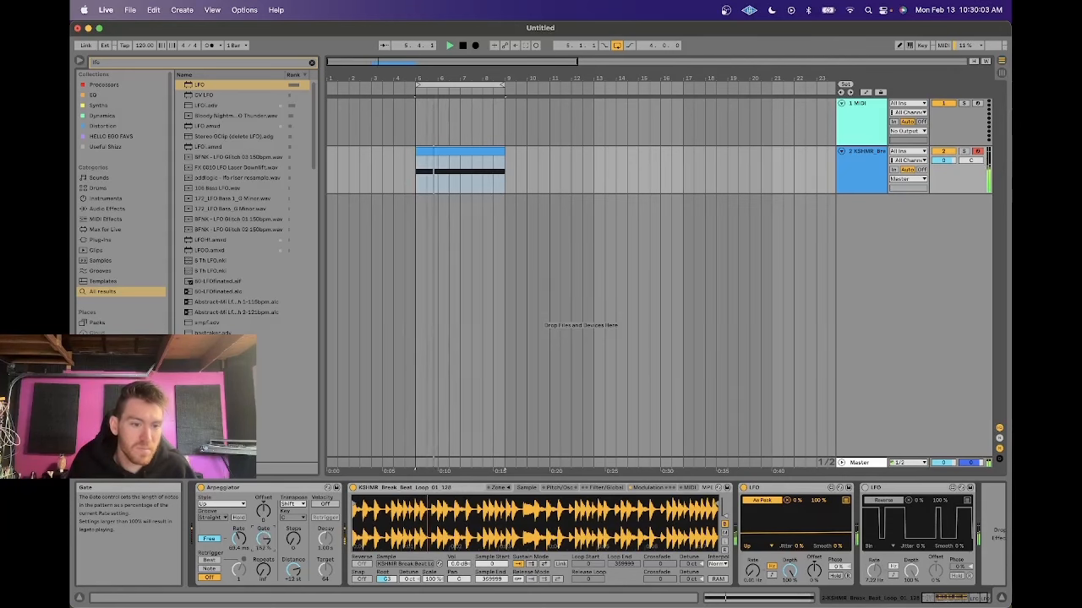
key(space)
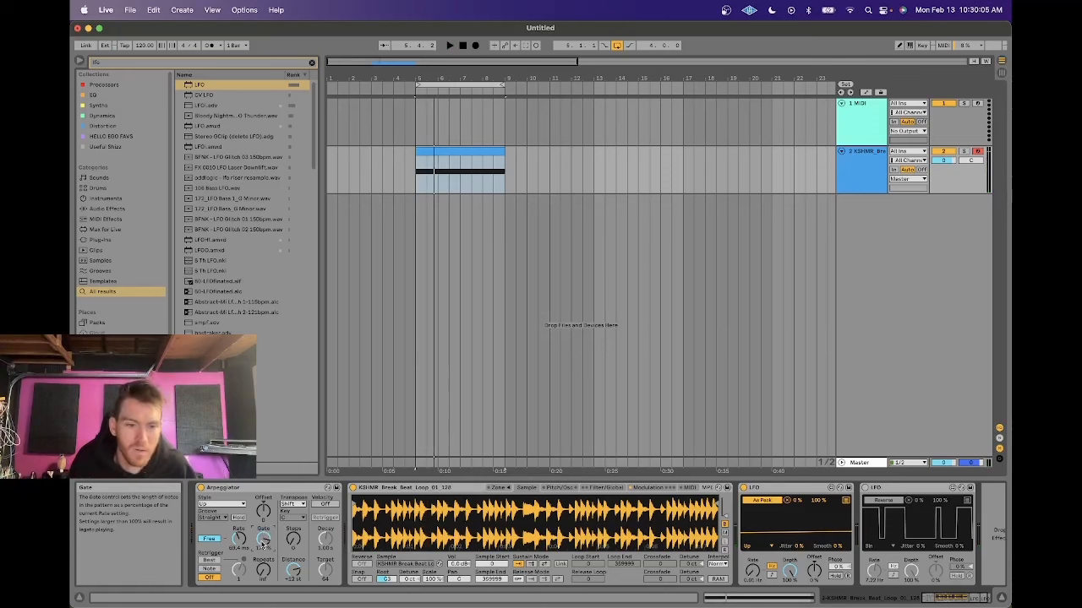
double_click(262, 543)
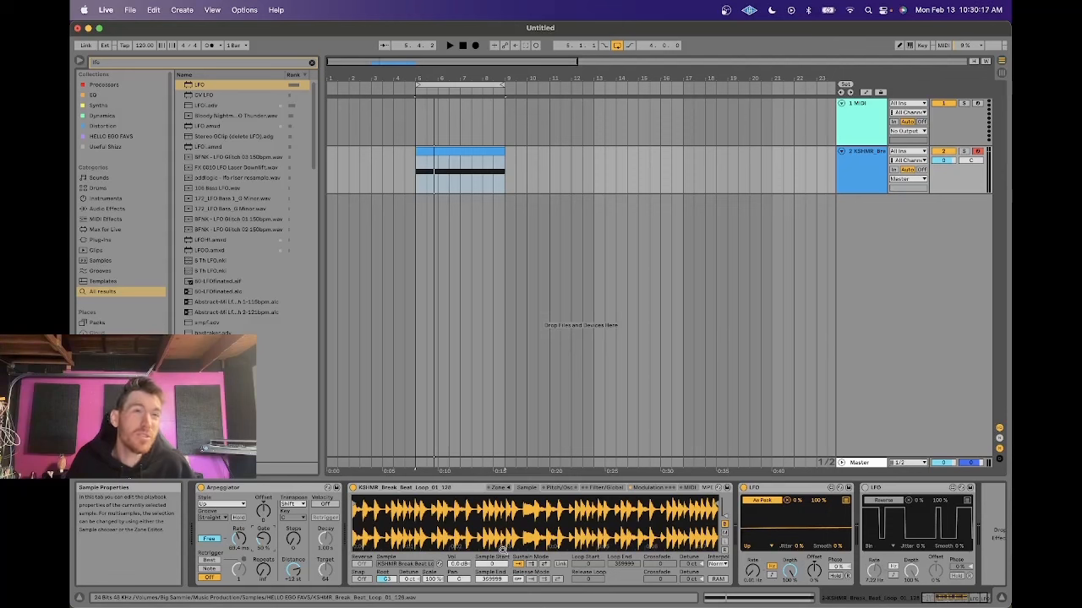
Step: Open the Sampler's filter and global settings and add random panning while auditioning the clip
click(596, 489)
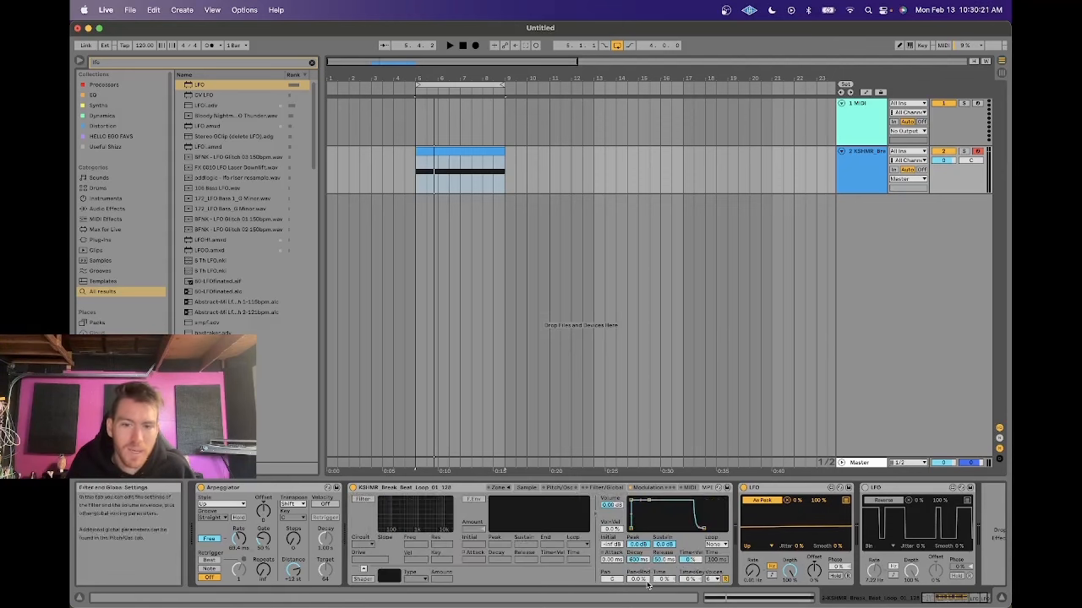
key(space)
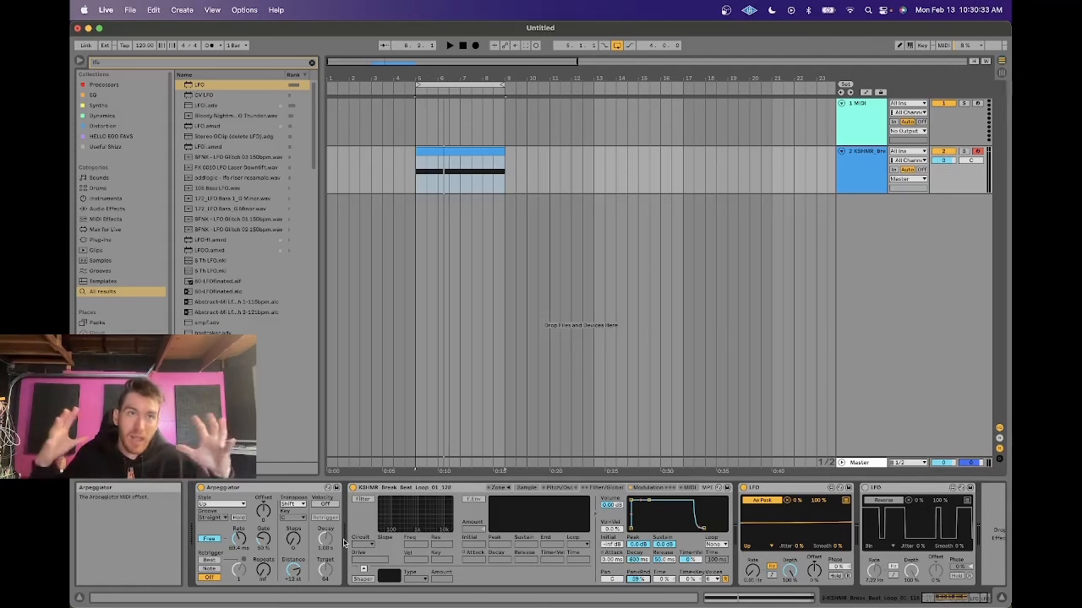
Step: Raise the Arpeggiator's gate to about 178 % and set its rate to about 89.6 ms during playback
key(space)
drag(263, 539, 264, 490)
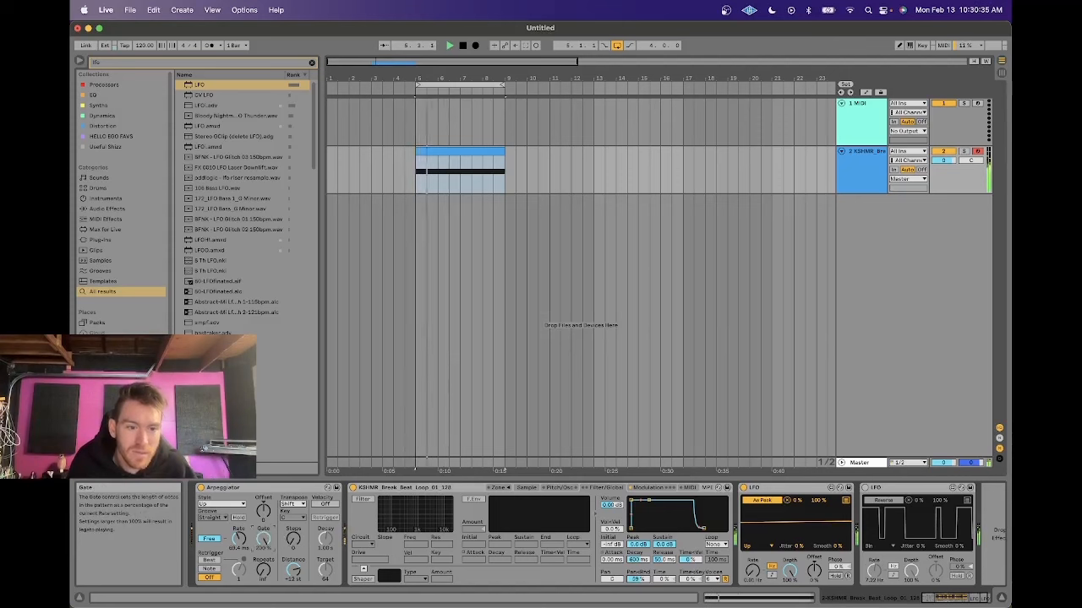
mouse_move(237, 542)
mouse_down()
mouse_move(237, 517)
mouse_move(237, 541)
mouse_up()
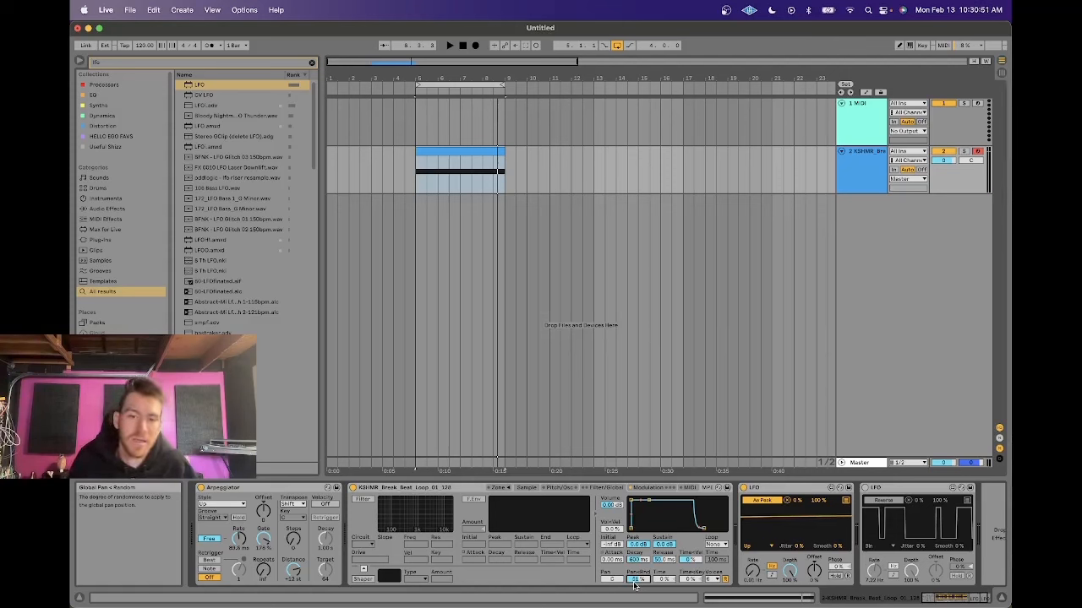
Step: Enable the Sampler's modulation oscillator and raise its envelope's sustain to 0.0 dB
click(559, 489)
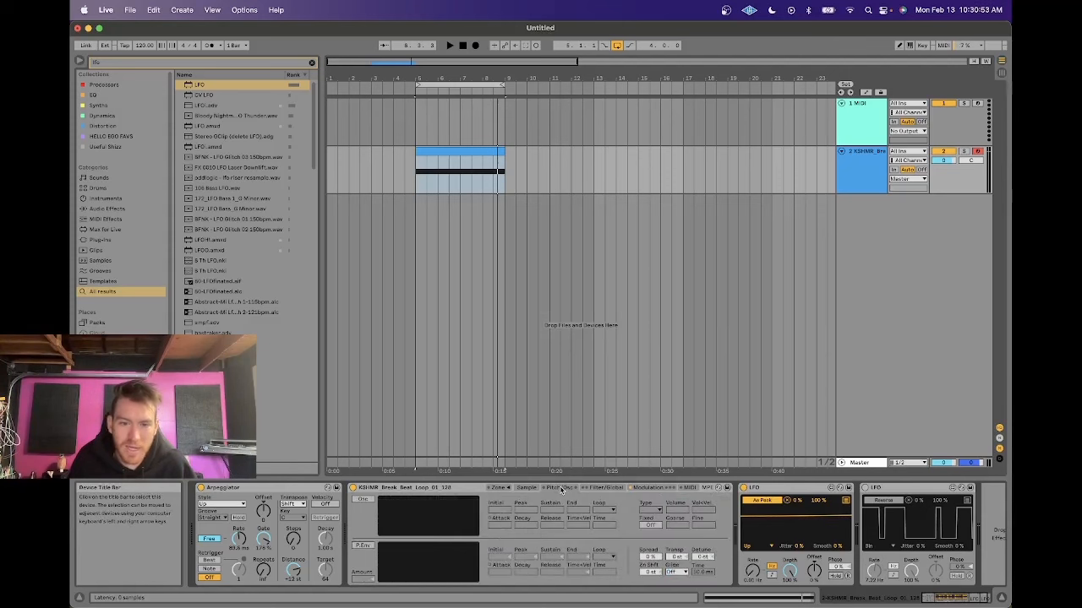
click(364, 499)
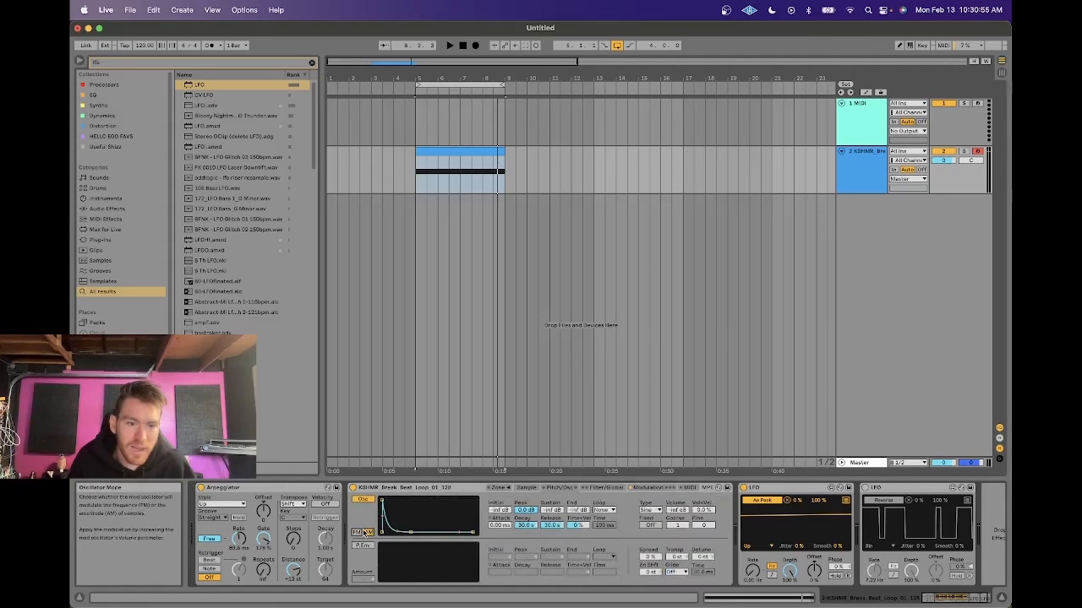
drag(411, 533, 409, 502)
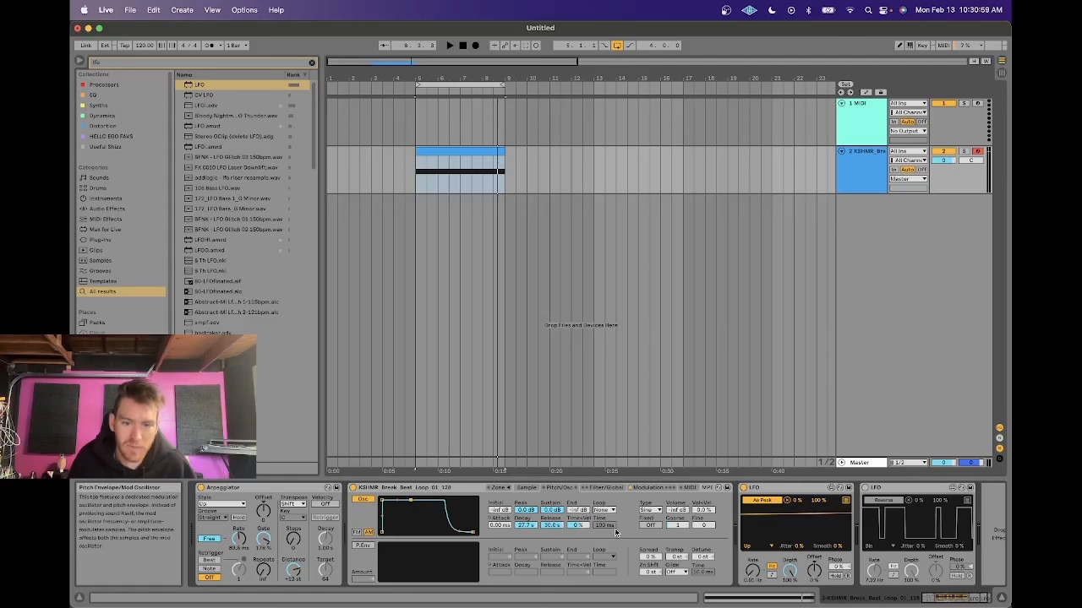
Step: Set the modulation oscillator's volume to about -7.2 dB and adjust its coarse tuning while auditioning the clip
key(space)
mouse_move(677, 511)
mouse_down()
mouse_move(677, 448)
mouse_move(677, 530)
mouse_up()
key(space)
key(space)
key(space)
key(space)
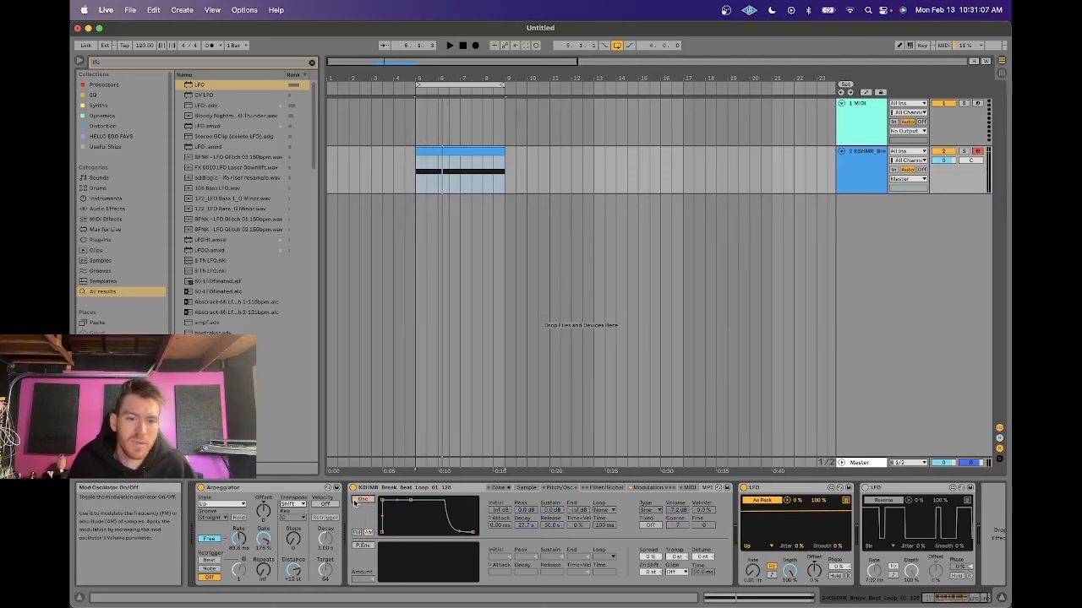
Step: Return to the Sampler's filter and global settings, search for "expre", and insert Expression Control between the Arpeggiator and the Sampler
click(605, 490)
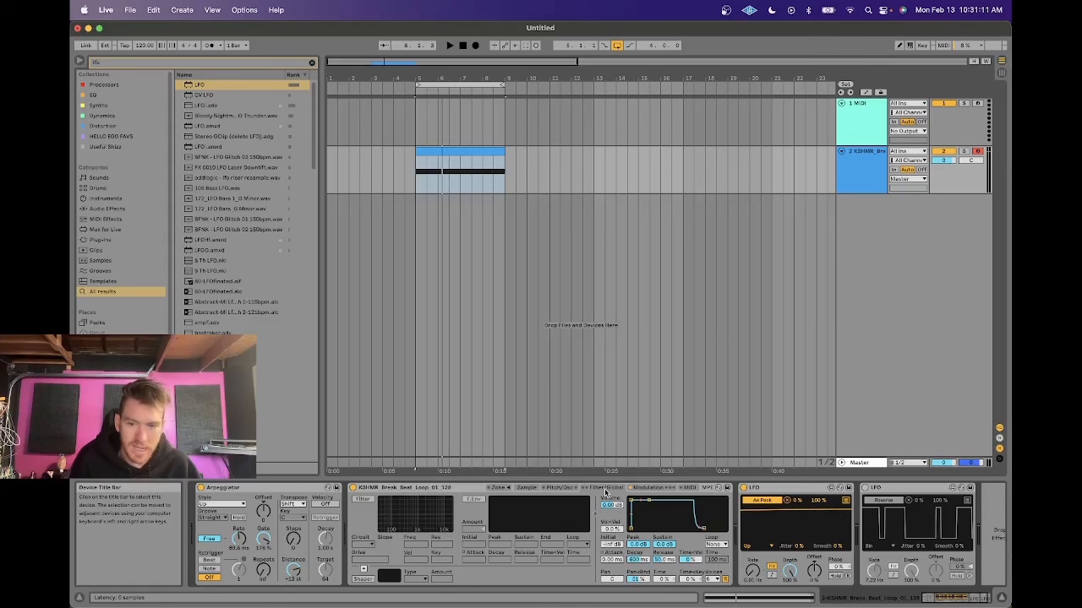
key(super+f)
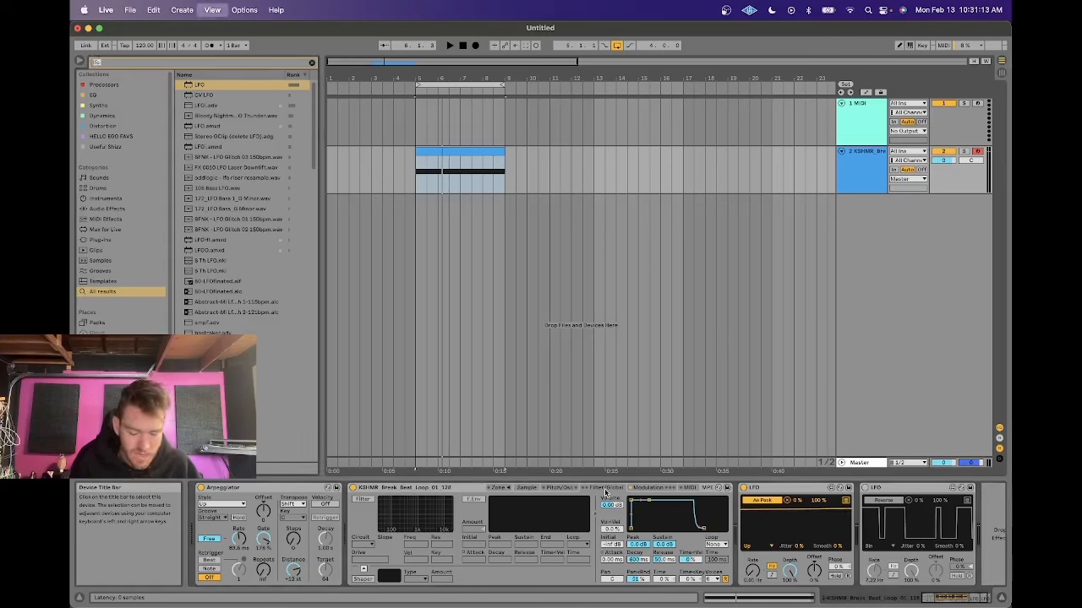
text(expre)
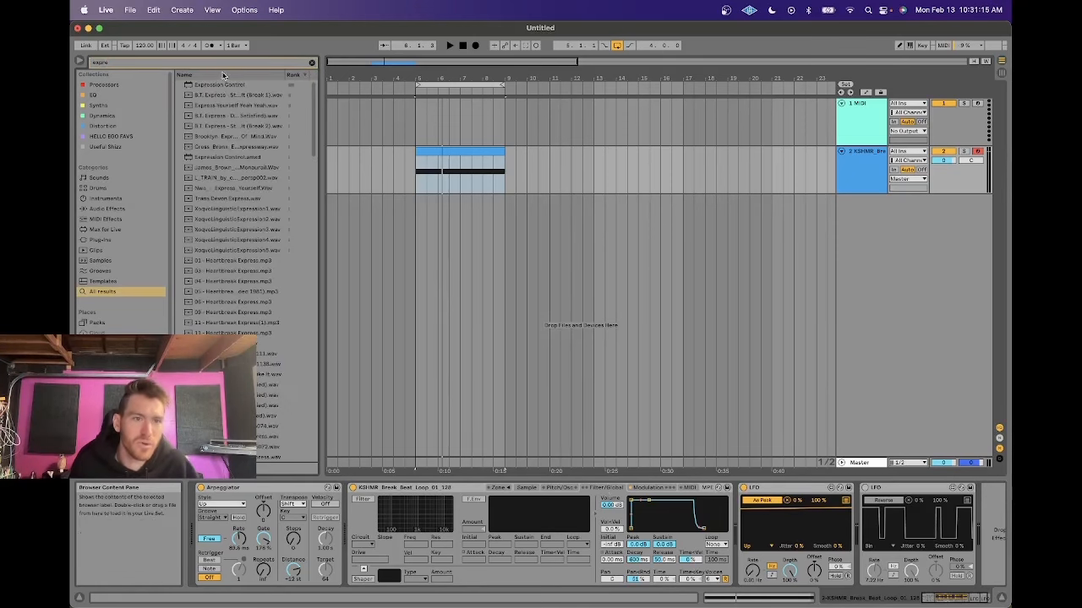
click(222, 84)
drag(339, 509, 346, 512)
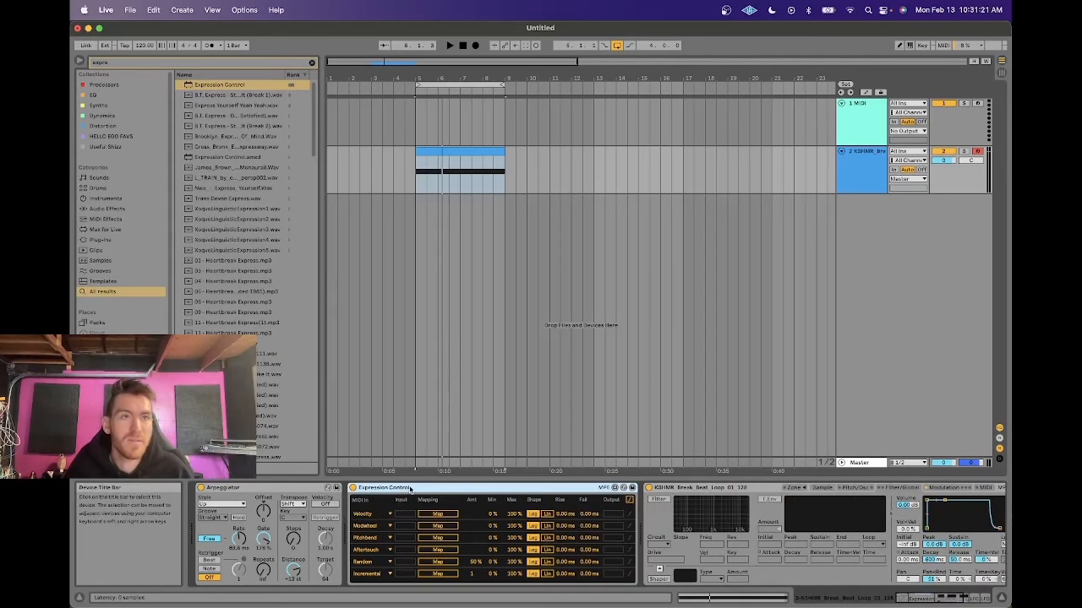
scroll(410, 489, right, 2)
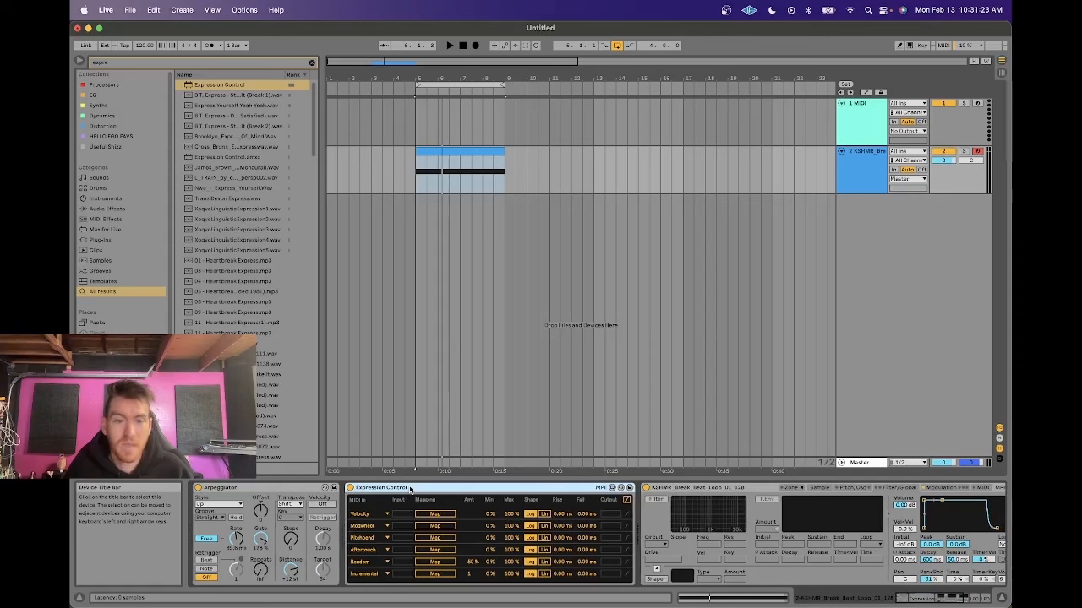
scroll(410, 489, left, 2)
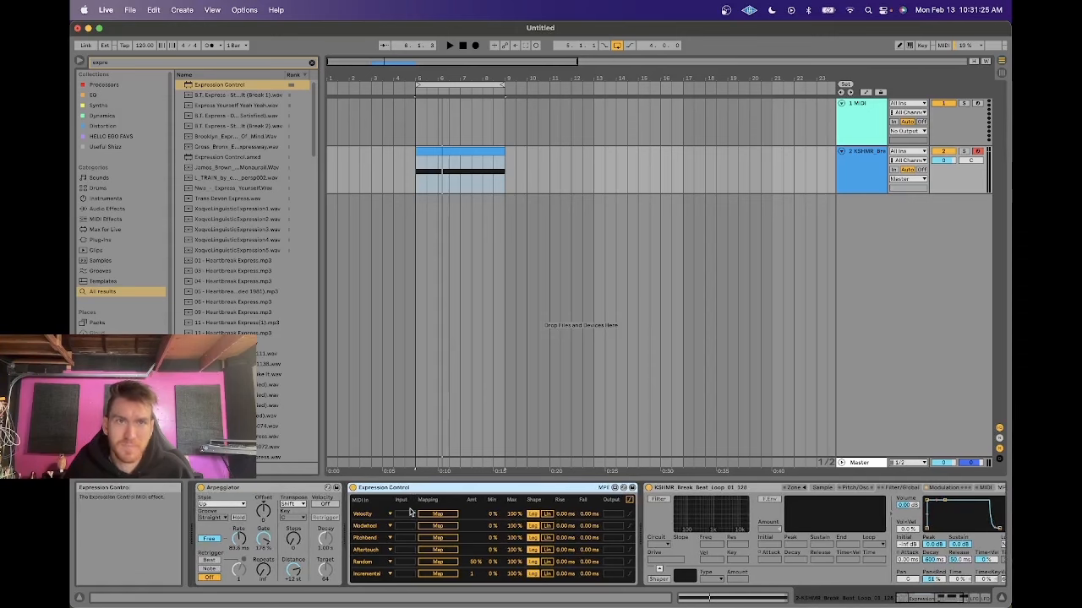
Step: Map Expression Control's Random source to the Sampler's Volume and play the clip
click(360, 563)
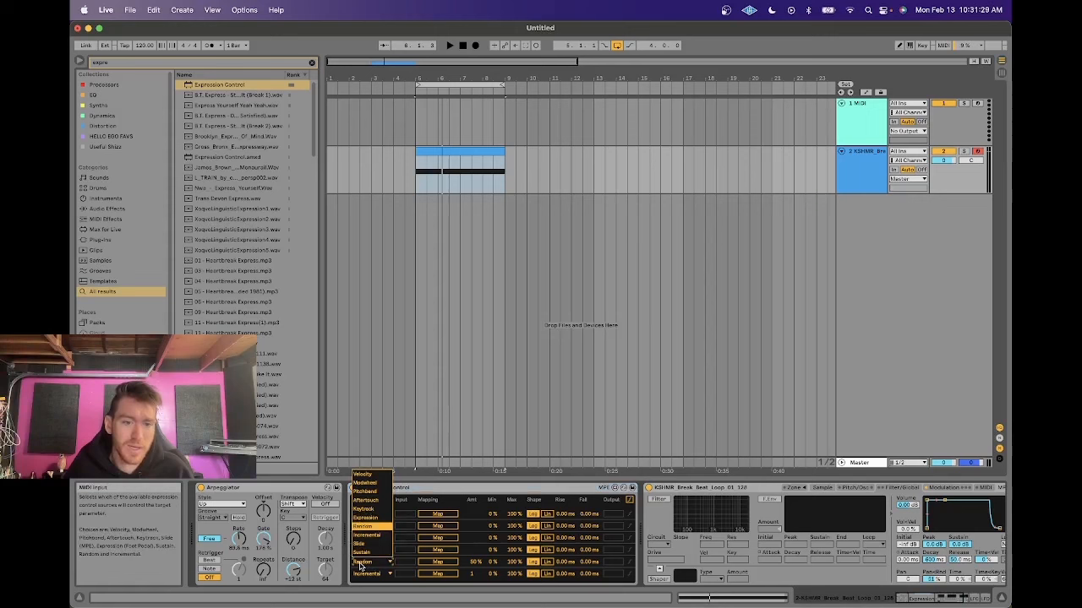
click(366, 528)
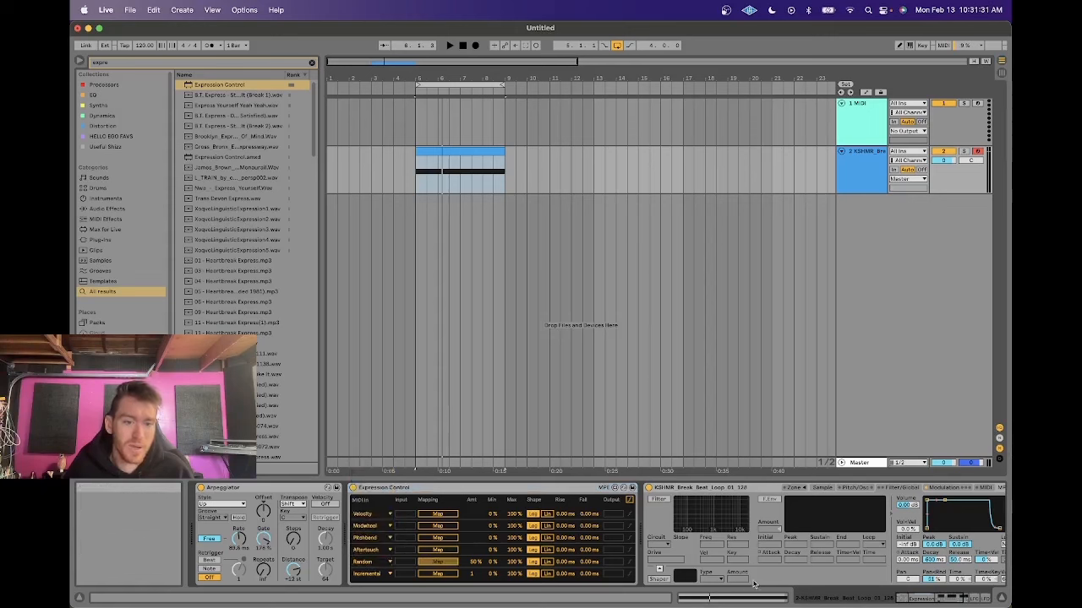
scroll(753, 583, right, 3)
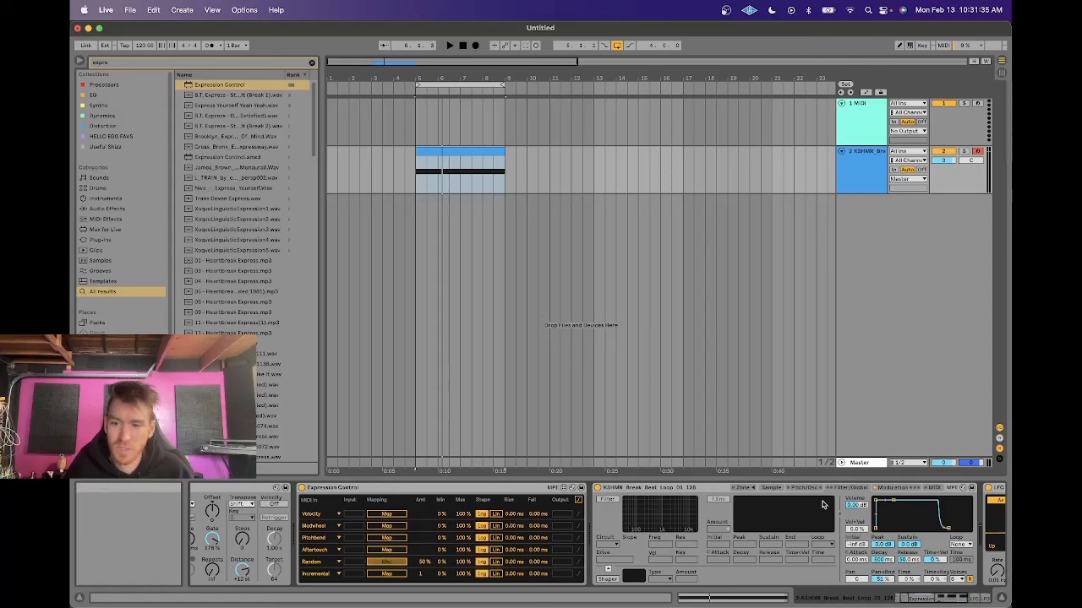
key(space)
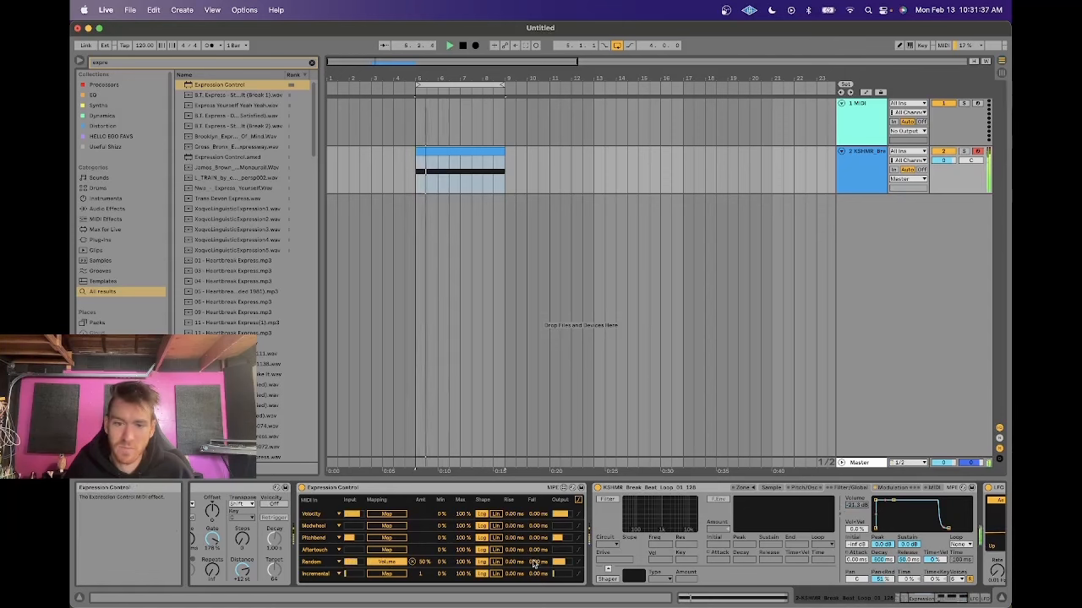
Step: Limit the Random-to-Volume mapping to a range of 25 % to 65 % and audition the clip
key(space)
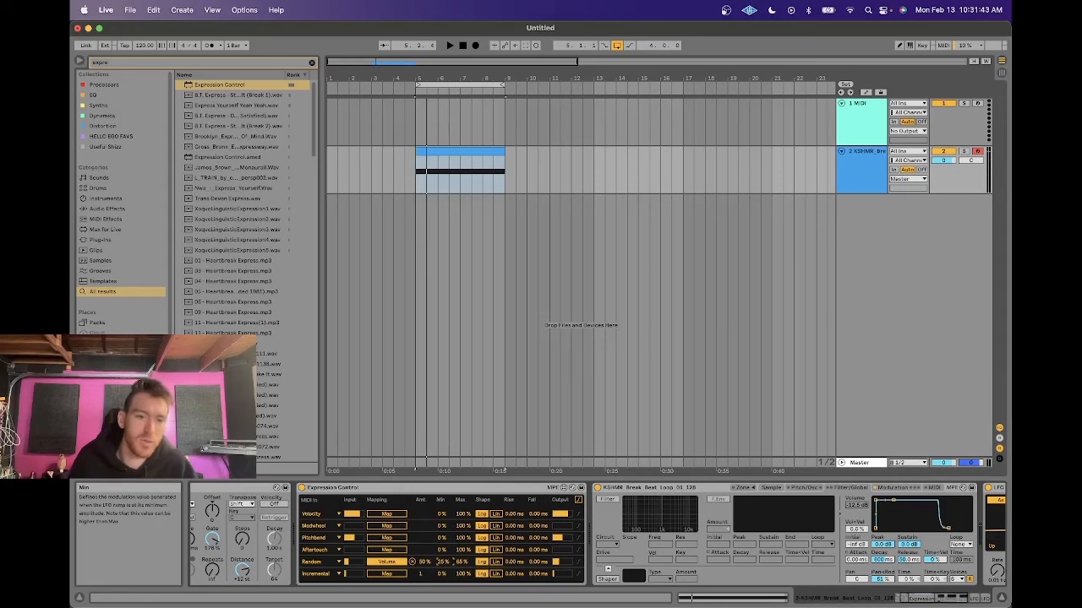
key(space)
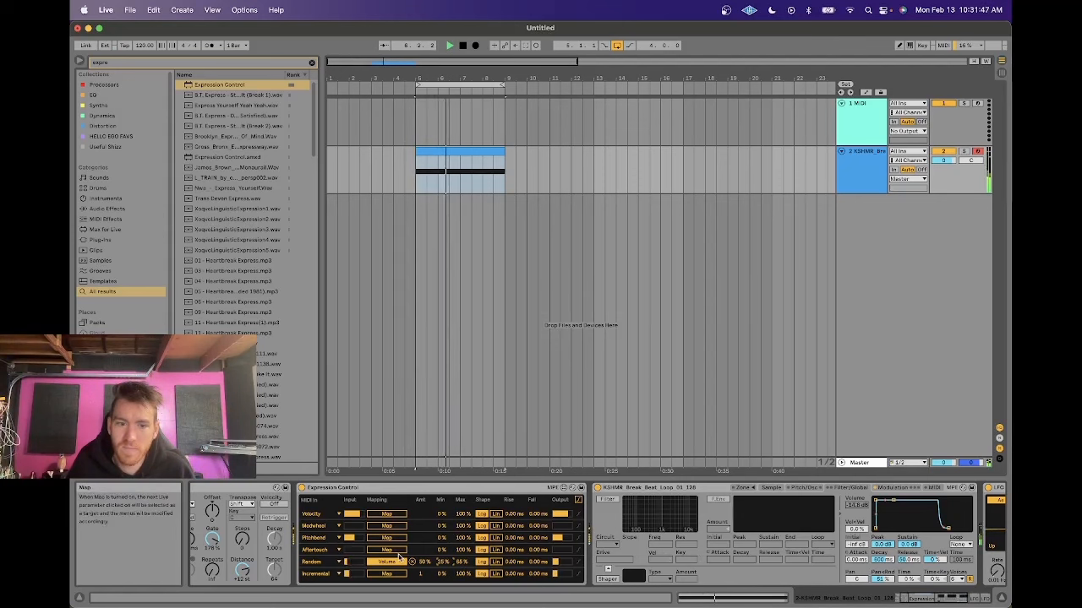
key(space)
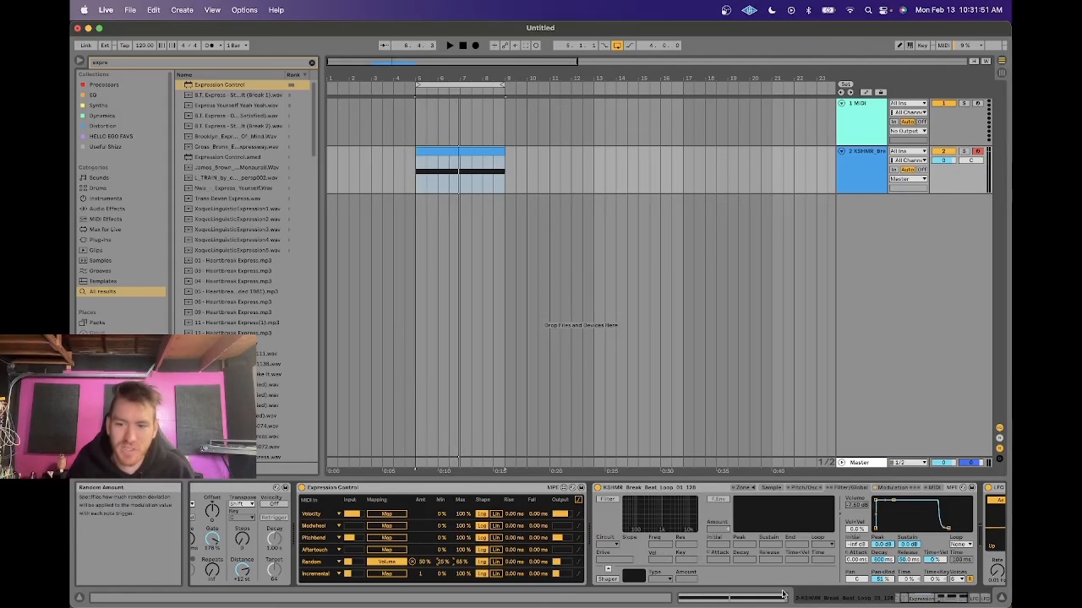
Step: Change the Sampler's maximum number of voices while the clip plays
key(space)
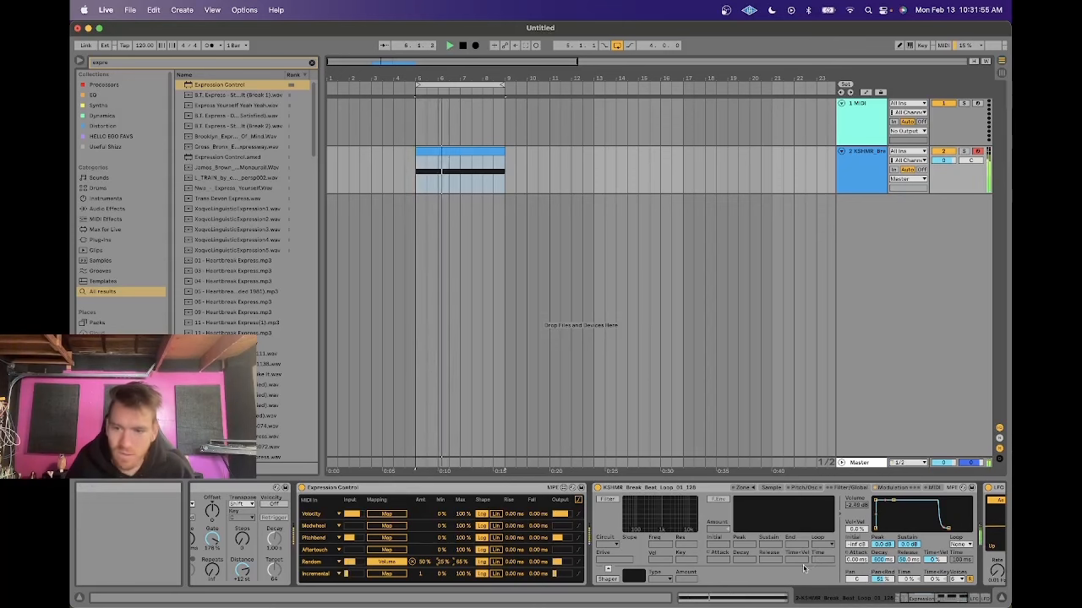
click(960, 580)
click(959, 458)
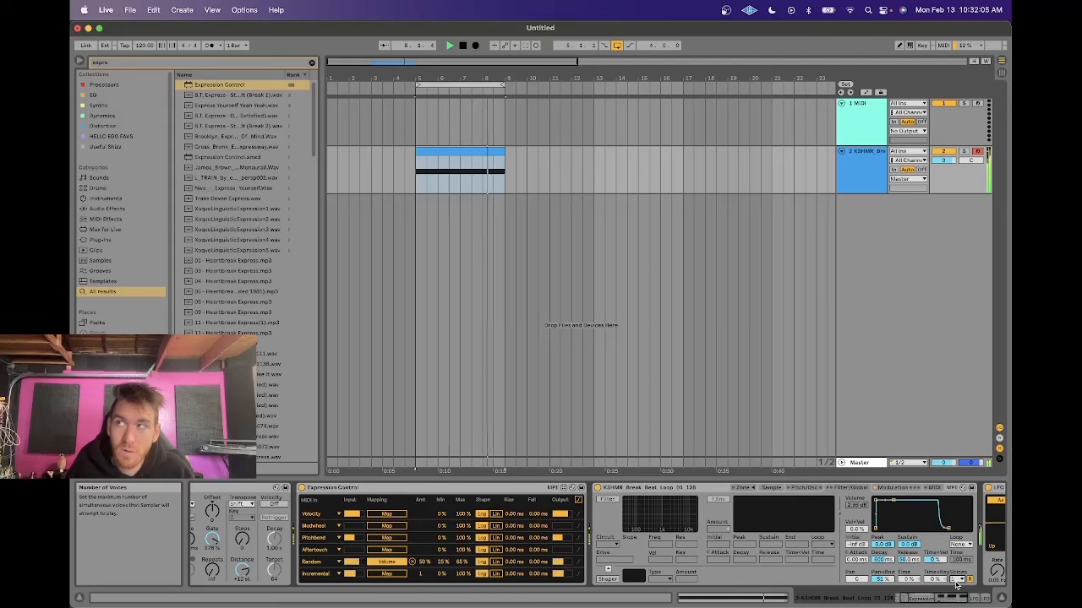
Step: Turn on the filter in the Sampler's filter and global settings and try the PRD and OSR circuits
click(777, 489)
click(808, 490)
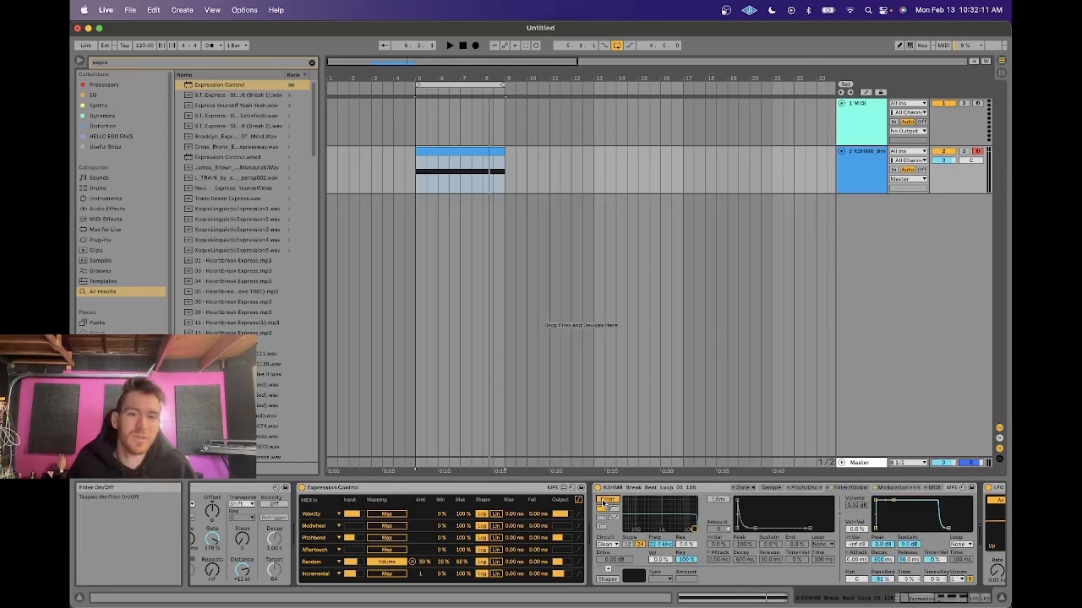
click(606, 546)
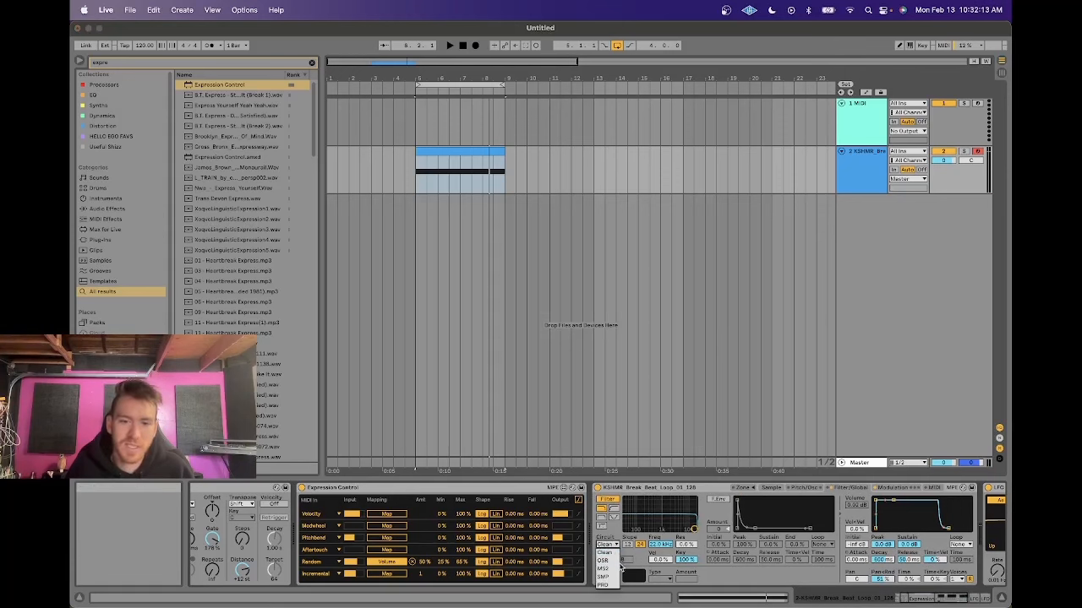
click(604, 582)
click(604, 548)
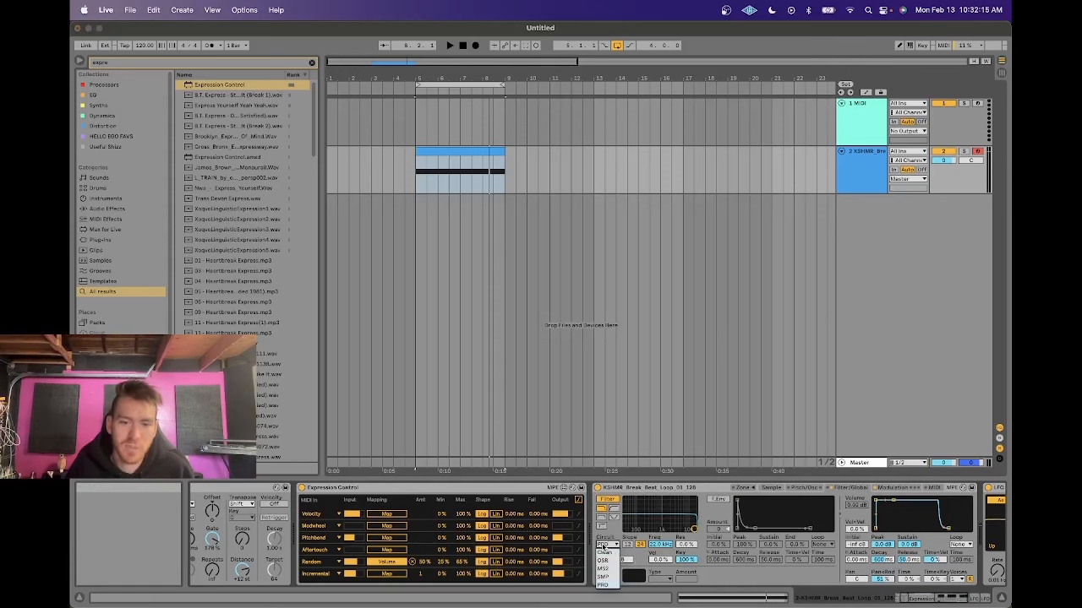
click(603, 561)
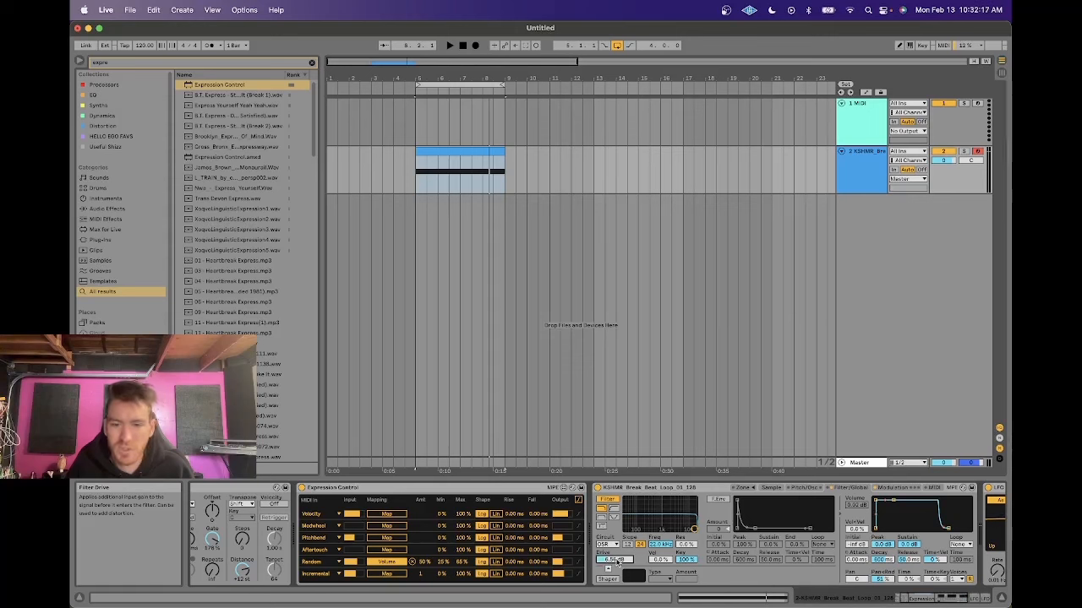
Step: Switch the Sampler's filter to the Morph type with the Clean circuit, lower its frequency to about 370 Hz, and audition the clip
click(607, 545)
click(601, 532)
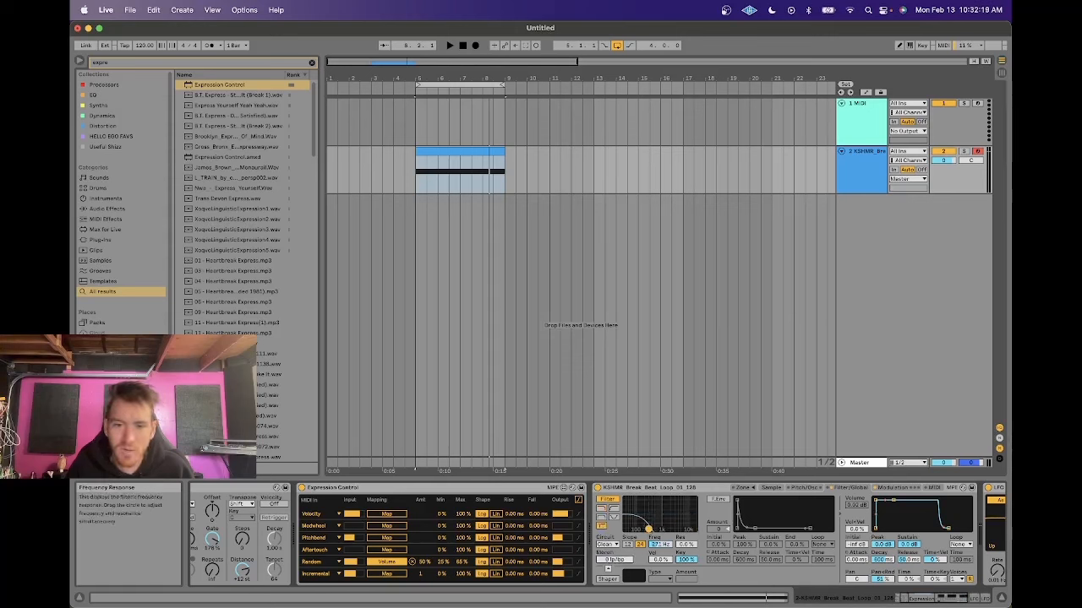
key(space)
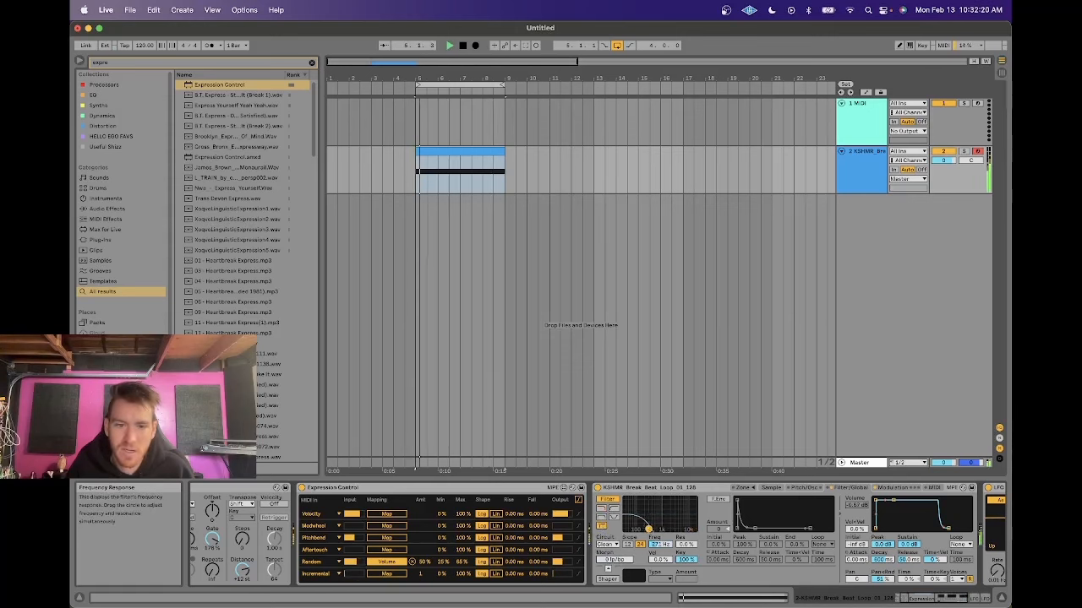
key(space)
Step: Change Expression Control's Incremental source to Random, map it to the Sampler's Filter Freq, and play the clip
click(319, 562)
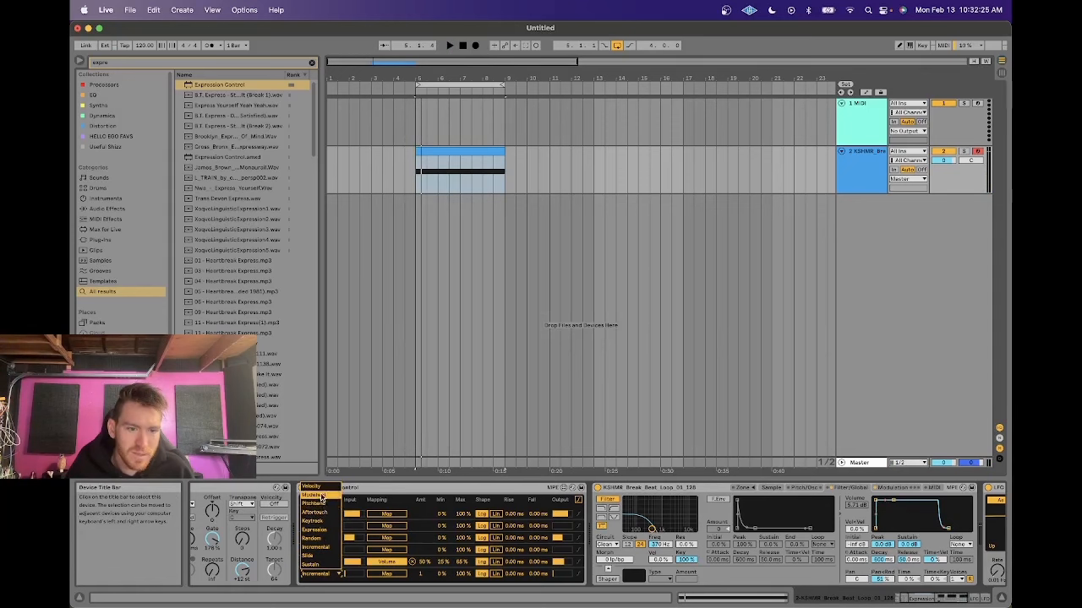
click(317, 538)
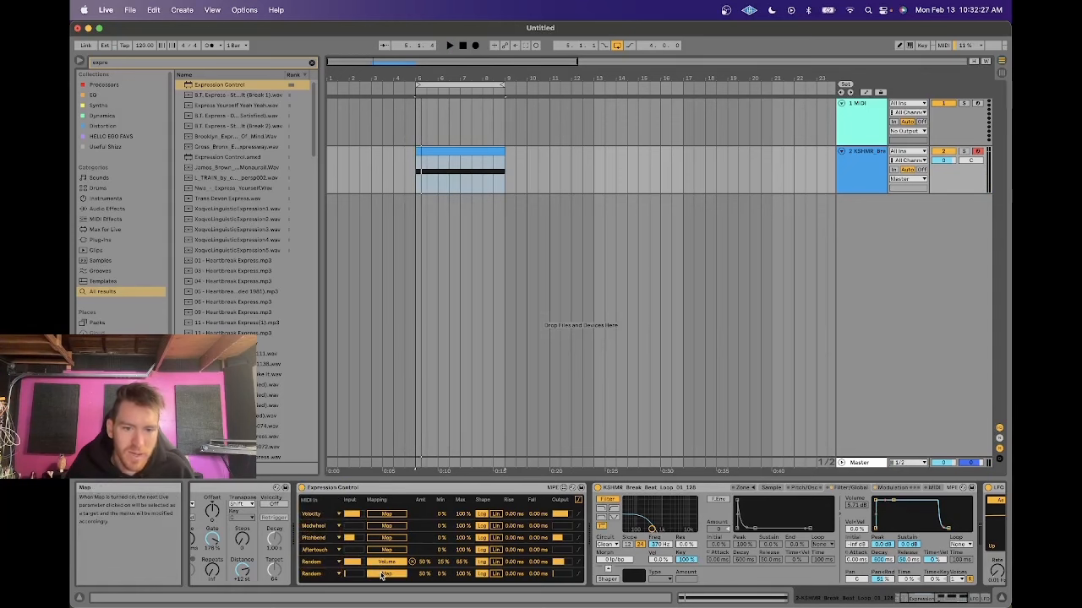
click(661, 545)
key(space)
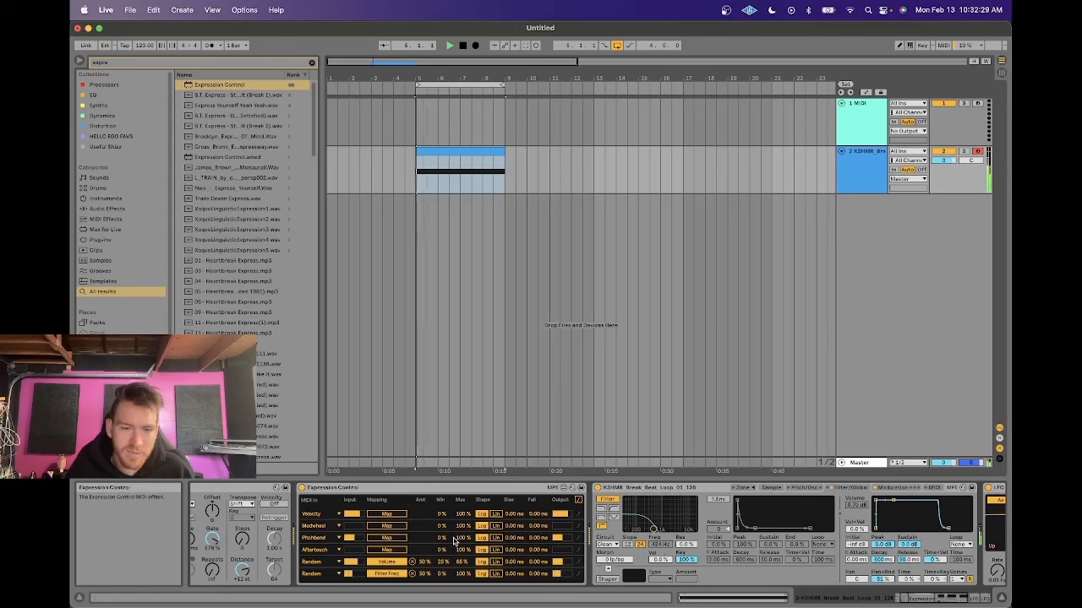
Step: Change Expression Control's Aftertouch source to Random, map it to the Sampler's Filter Morph, and audition with the OSR circuit
click(324, 549)
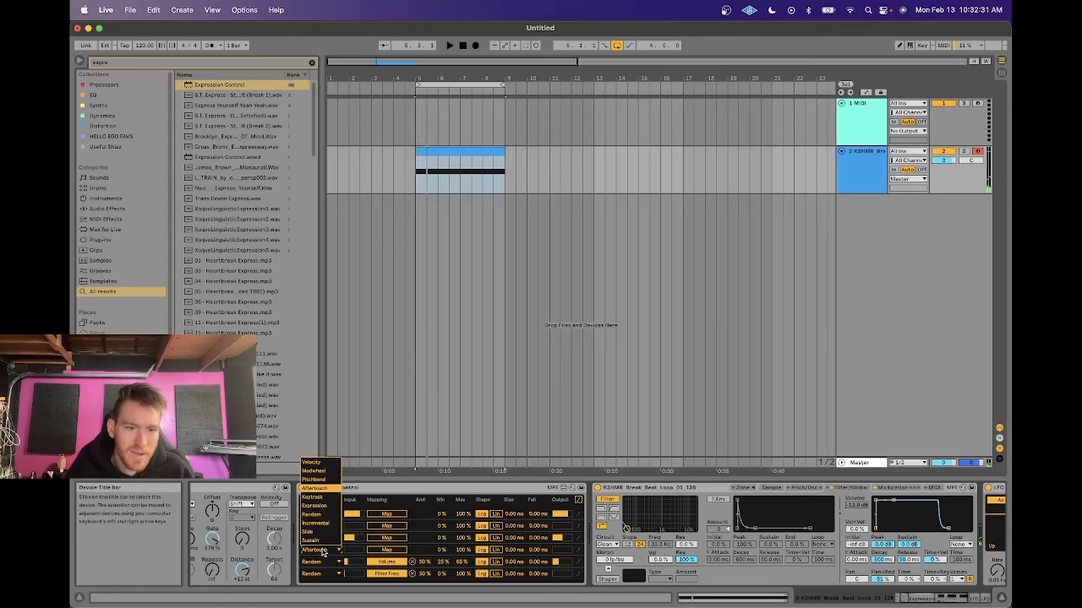
click(324, 519)
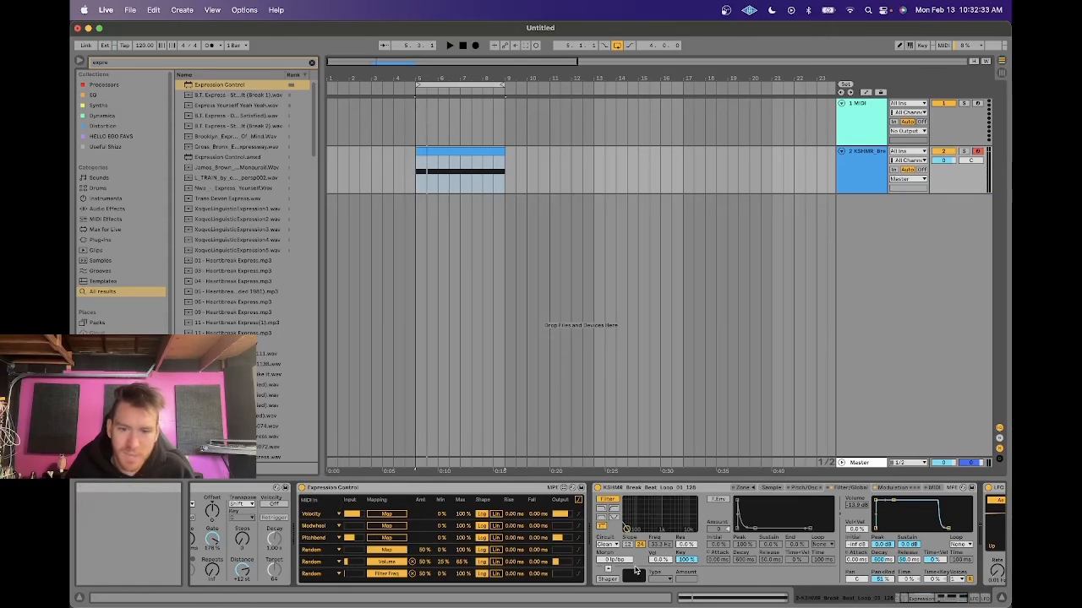
click(668, 562)
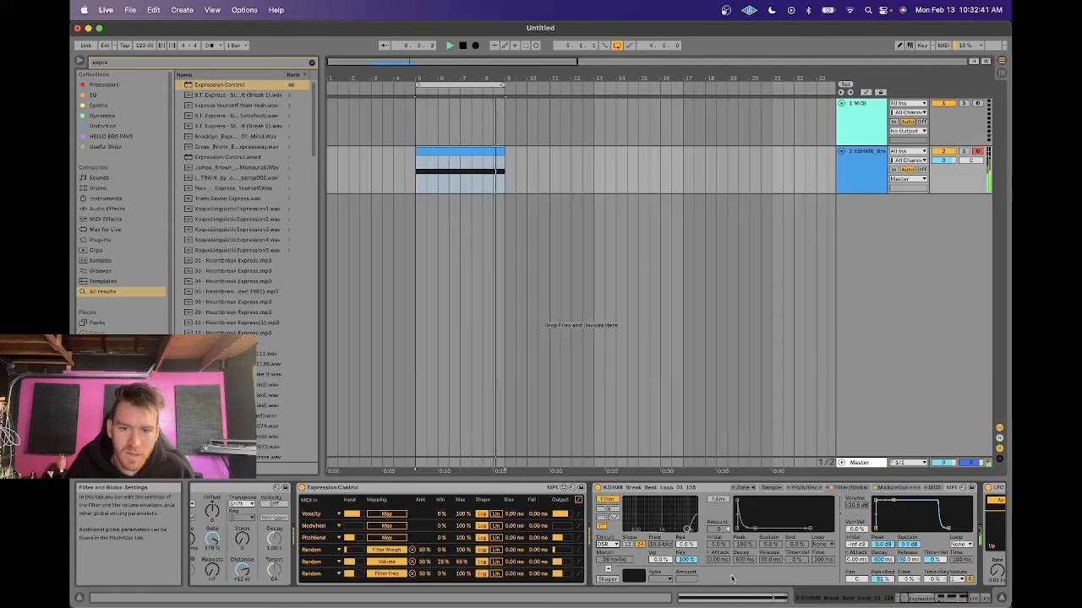
key(space)
Step: Shorten the Arpeggiator's gate and reactivate the LFO mapped to Reverse while auditioning the clip
scroll(264, 542, left, 5)
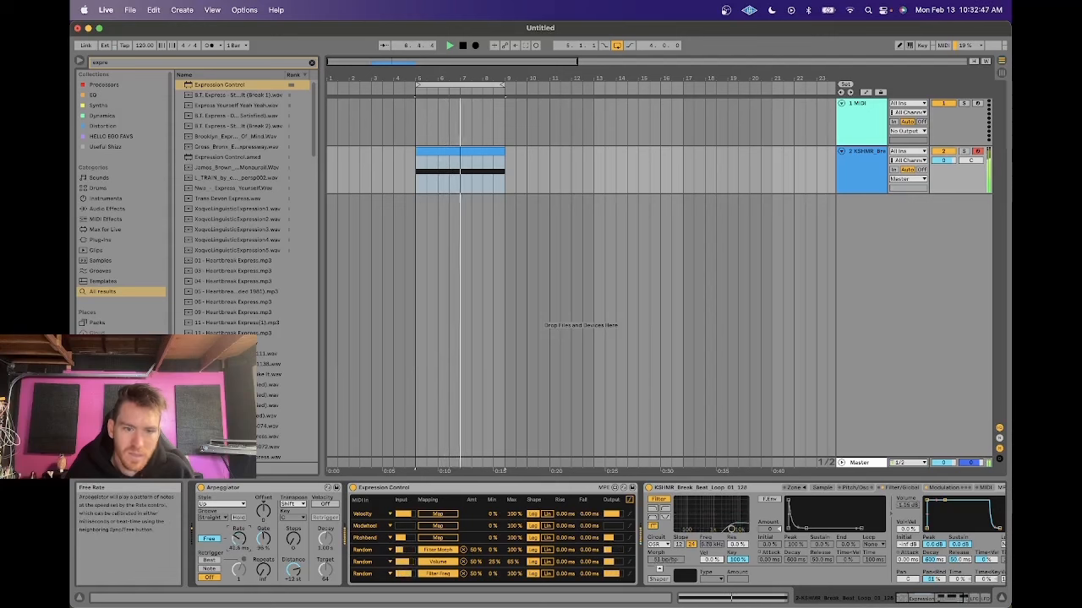
scroll(782, 575, right, 5)
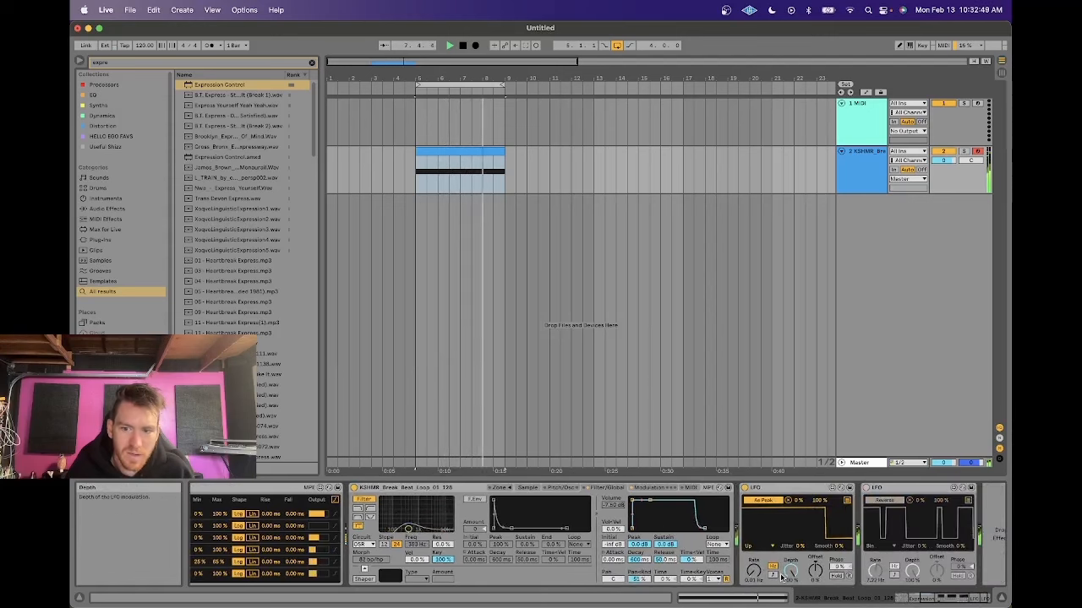
key(space)
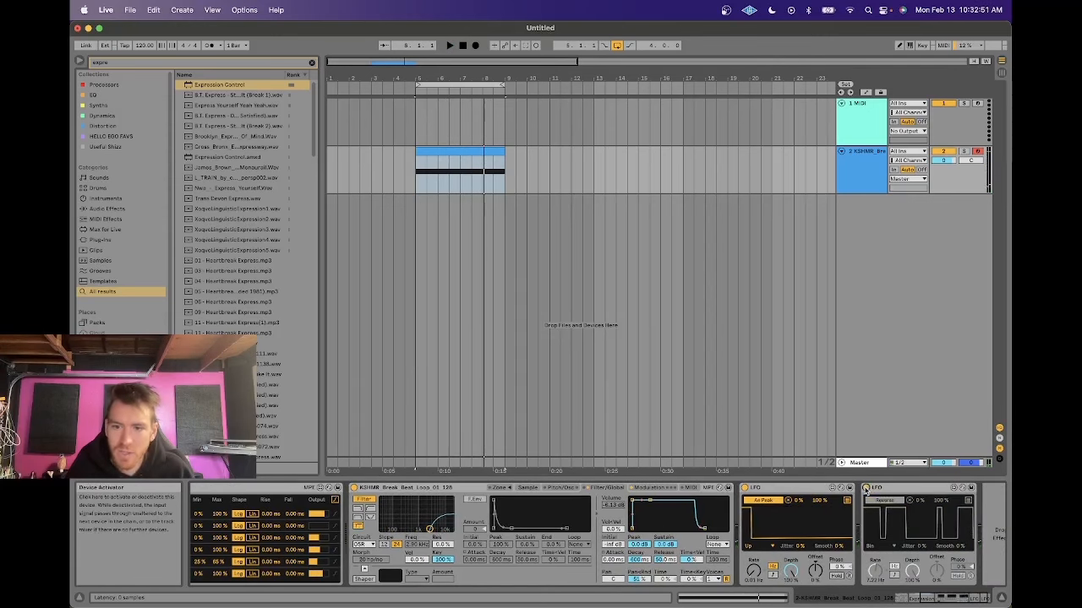
key(space)
Step: Show the Sampler's sample, search the browser for "acap", and load the Christina Milian "Dip It Low" acapella into it
click(528, 489)
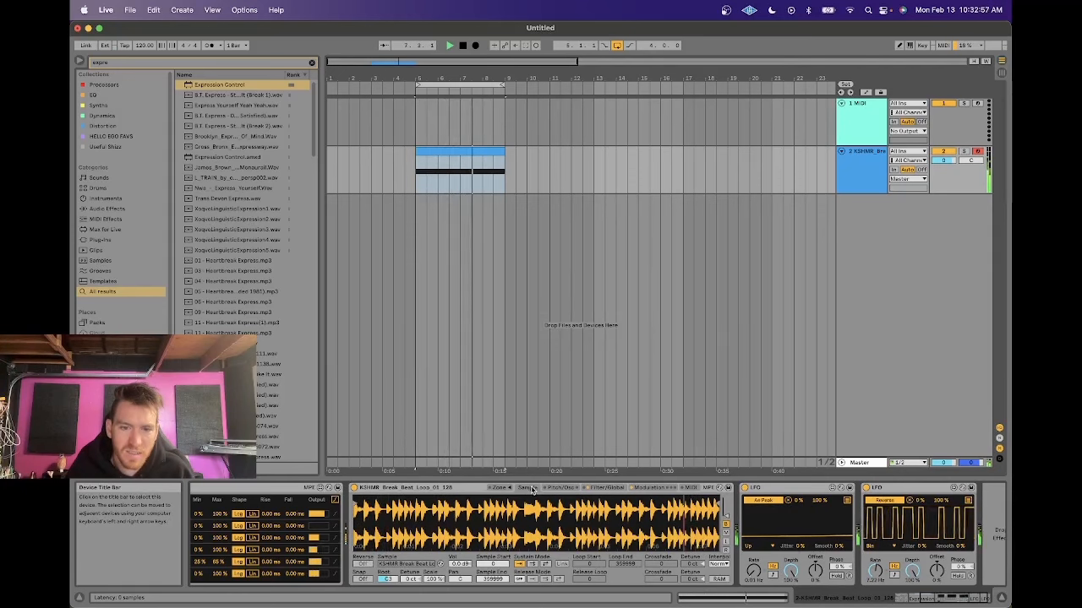
key(space)
key(super+f)
text(acap)
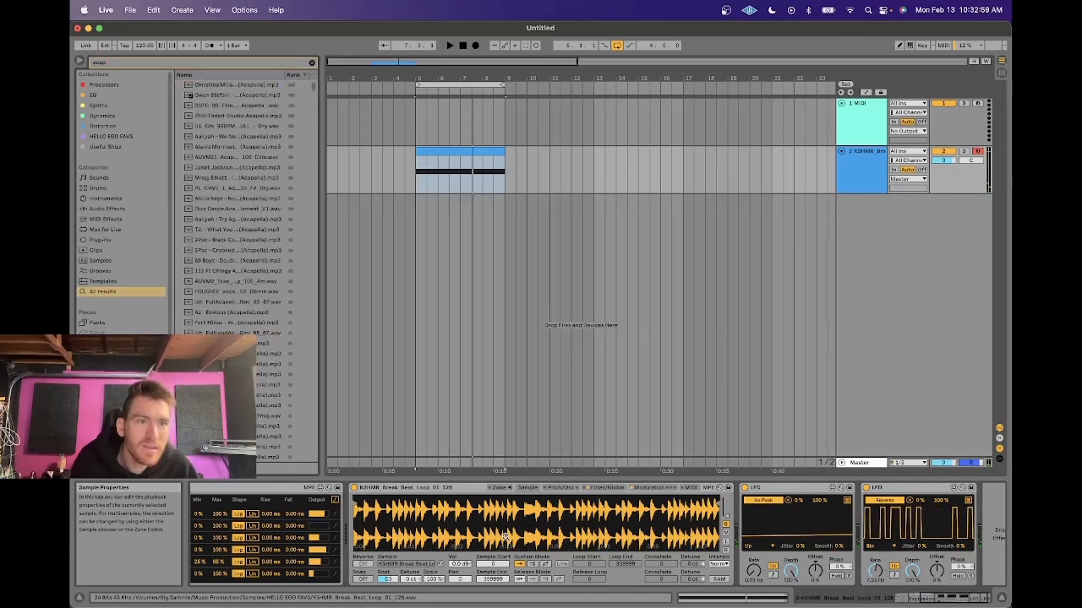
double_click(226, 86)
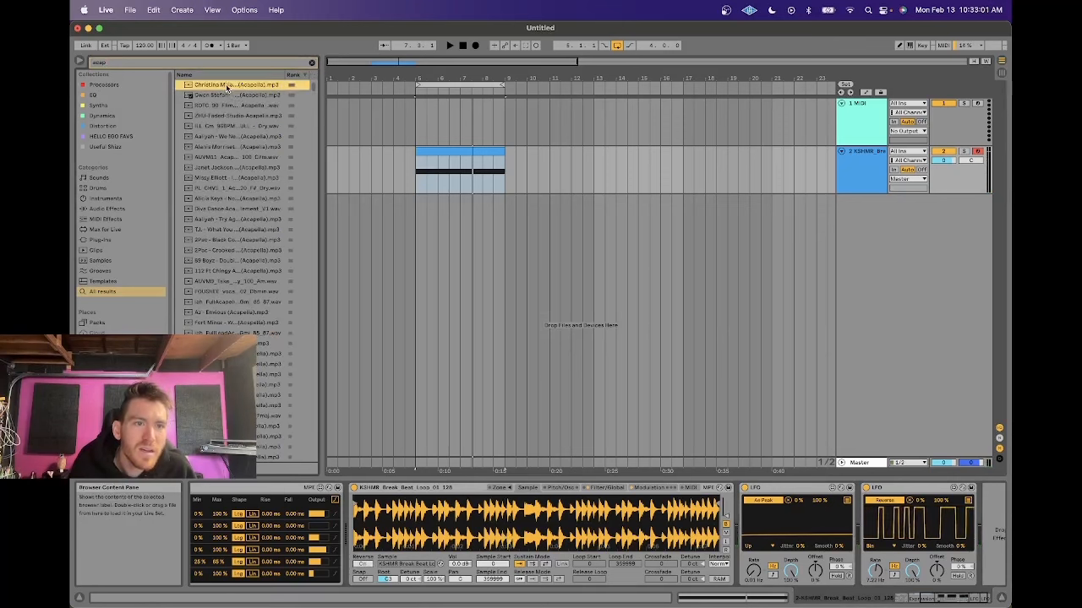
Step: Limit the Sampler's start and end to an early section of the acapella and audition it while adjusting the Arpeggiator's rate
key(space)
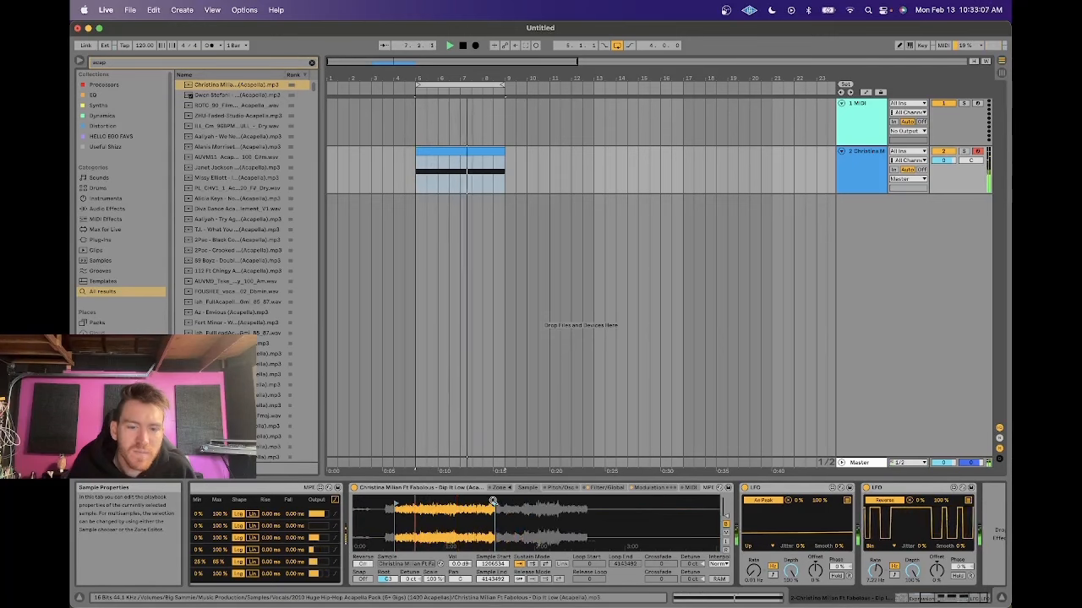
scroll(491, 521, left, 5)
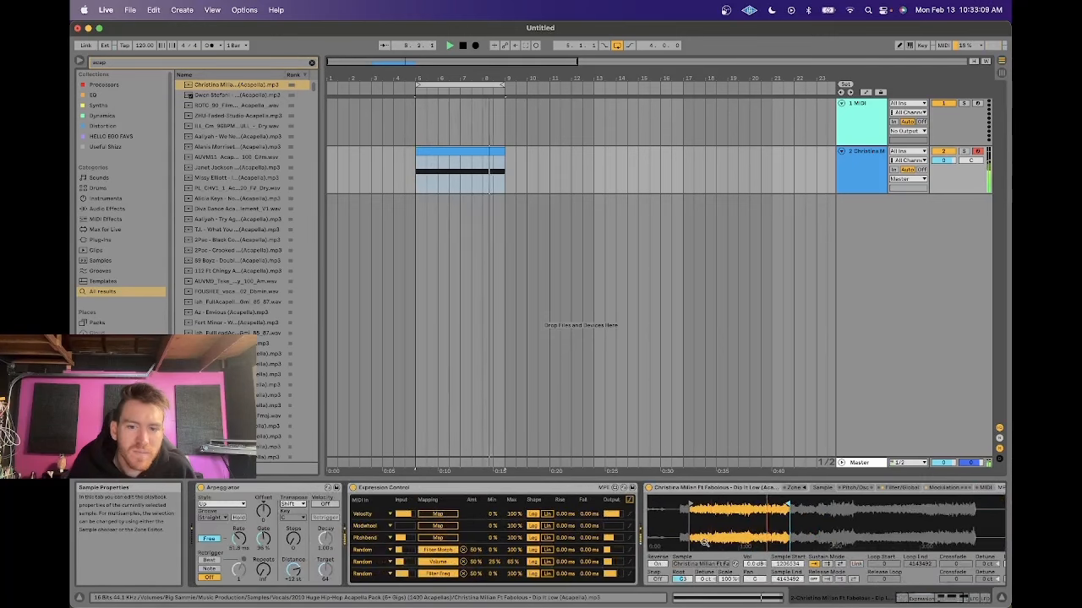
scroll(490, 522, right, 6)
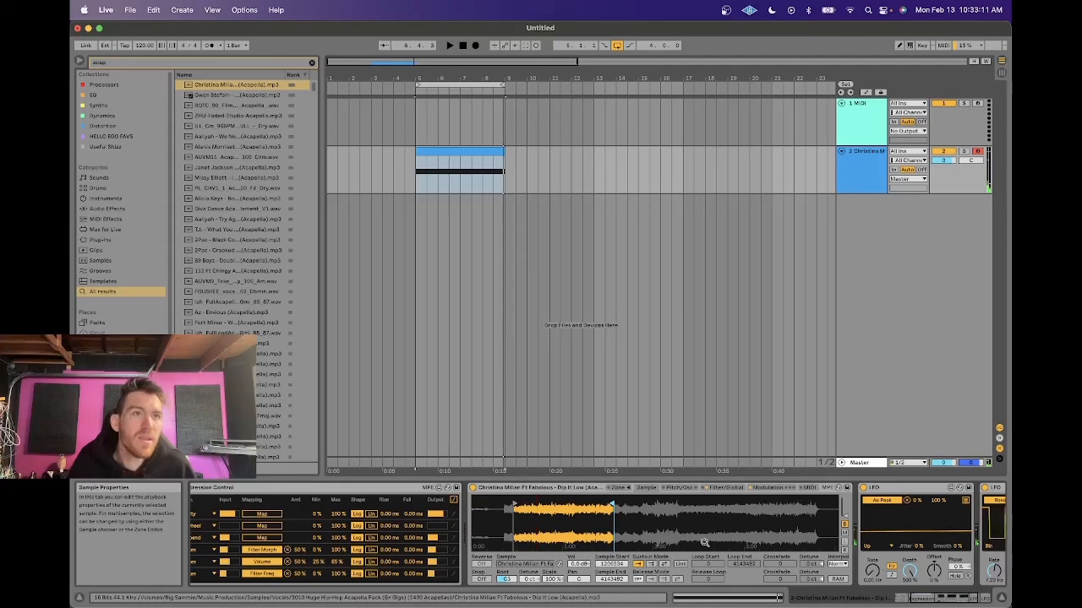
Step: Search the browser for "ra", insert Random between the Arpeggiator and Expression Control, and audition it with 12 choices in Bi mode
key(super+f)
scroll(507, 537, left, 5)
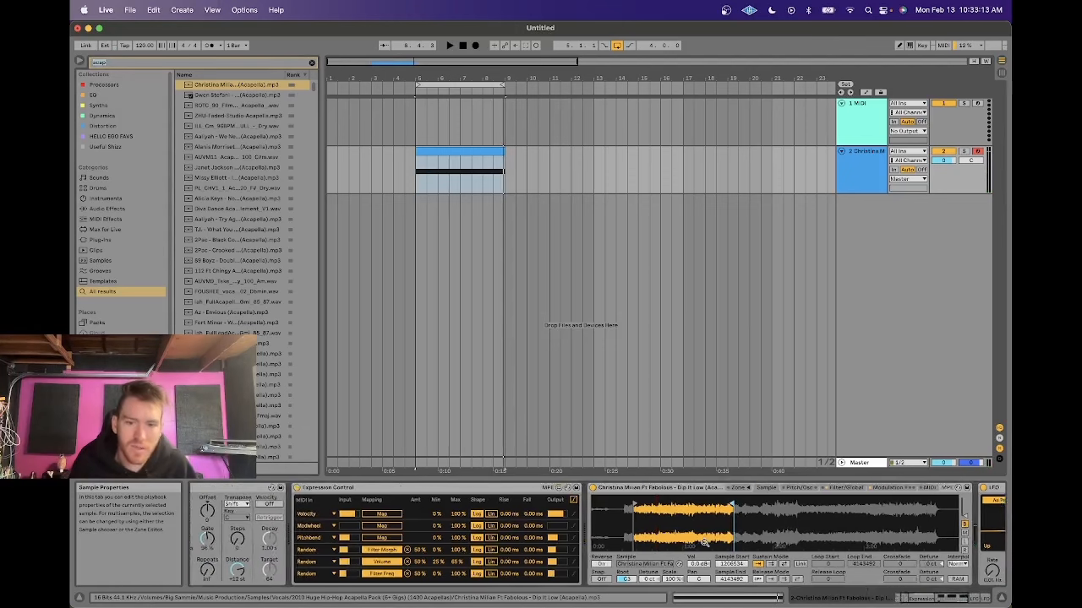
key(BackSpace)
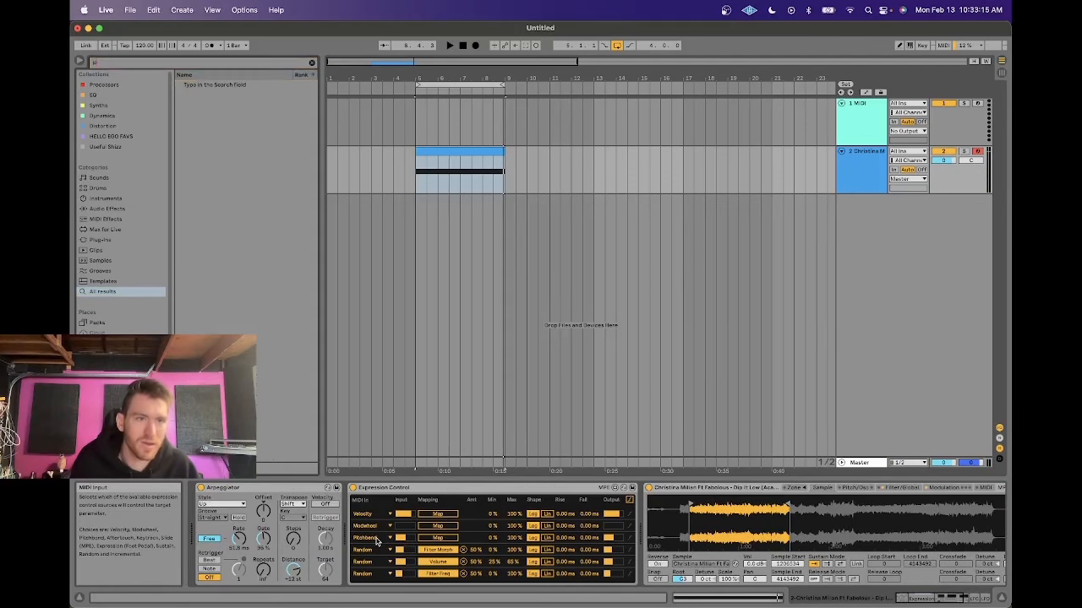
text(ra)
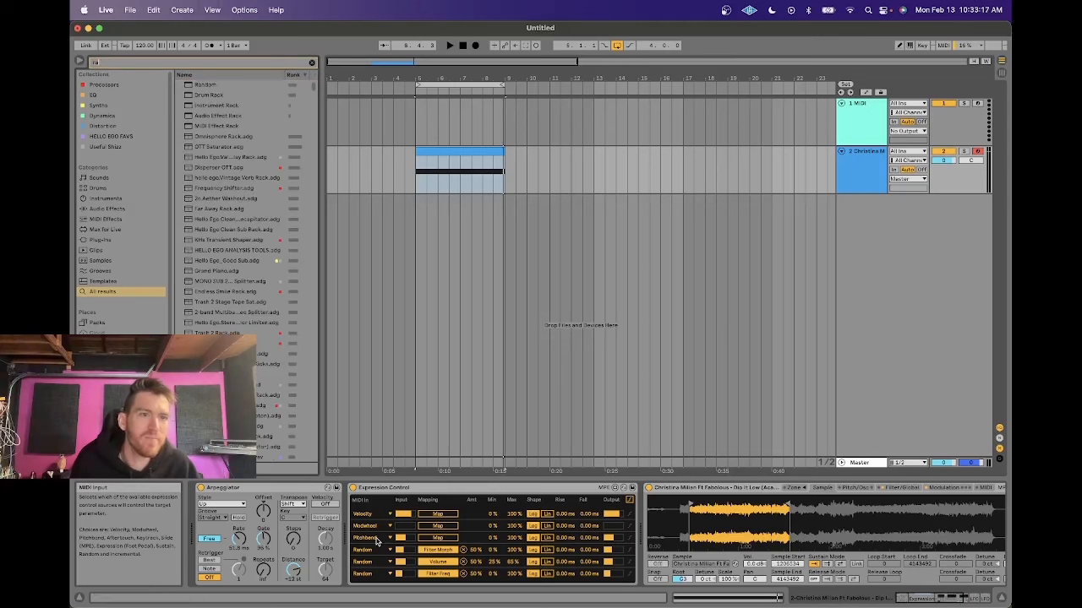
drag(205, 86, 346, 549)
key(space)
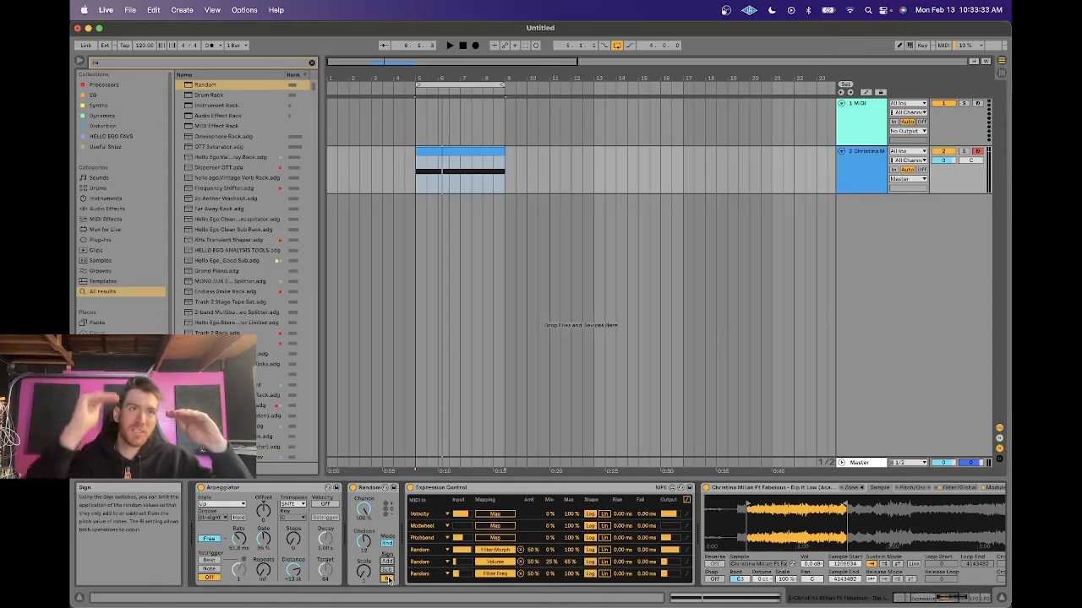
Step: Deactivate Random, then raise the Arpeggiator's transpose steps and set its distance to +2 st while the clip plays
key(space)
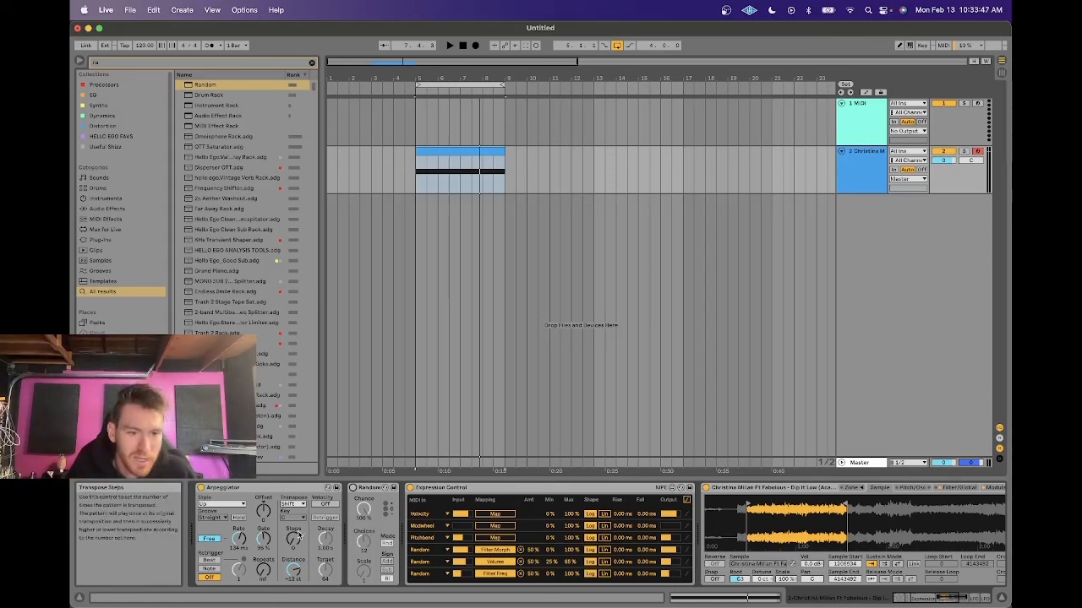
key(space)
drag(293, 539, 293, 583)
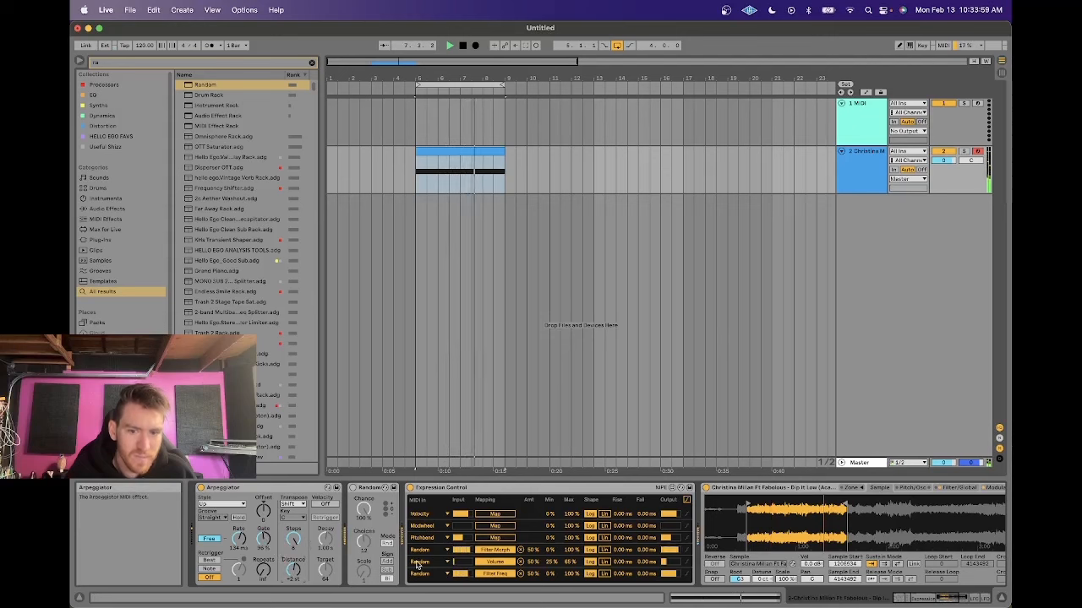
Step: Turn off the LFO mapped to Reverse and set the Arpeggiator's gate to about 47 %
scroll(416, 564, right, 5)
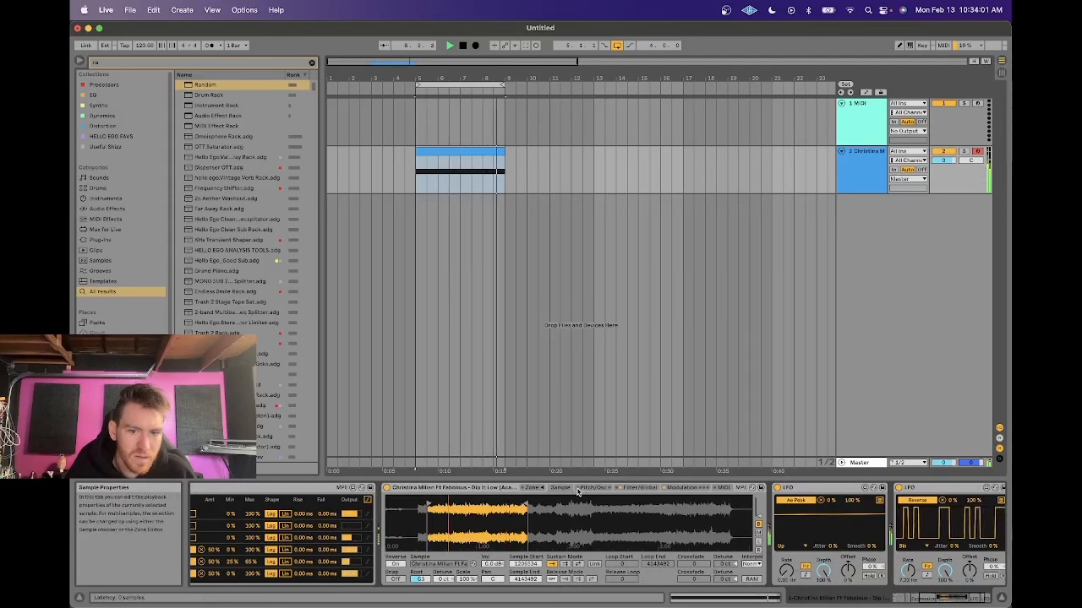
scroll(651, 549, right, 3)
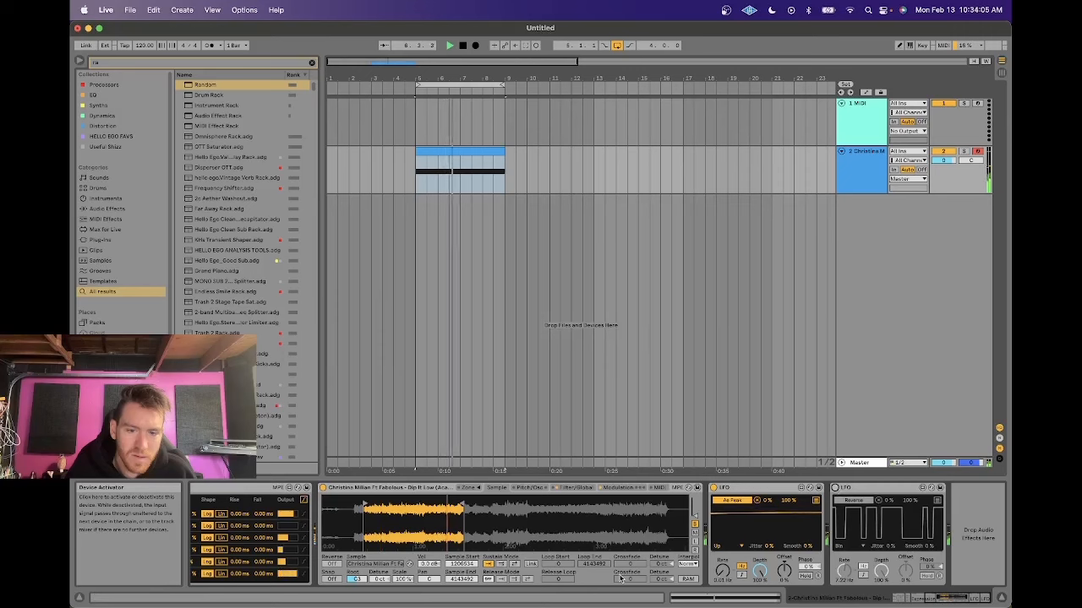
scroll(620, 579, left, 5)
scroll(620, 579, left, 2)
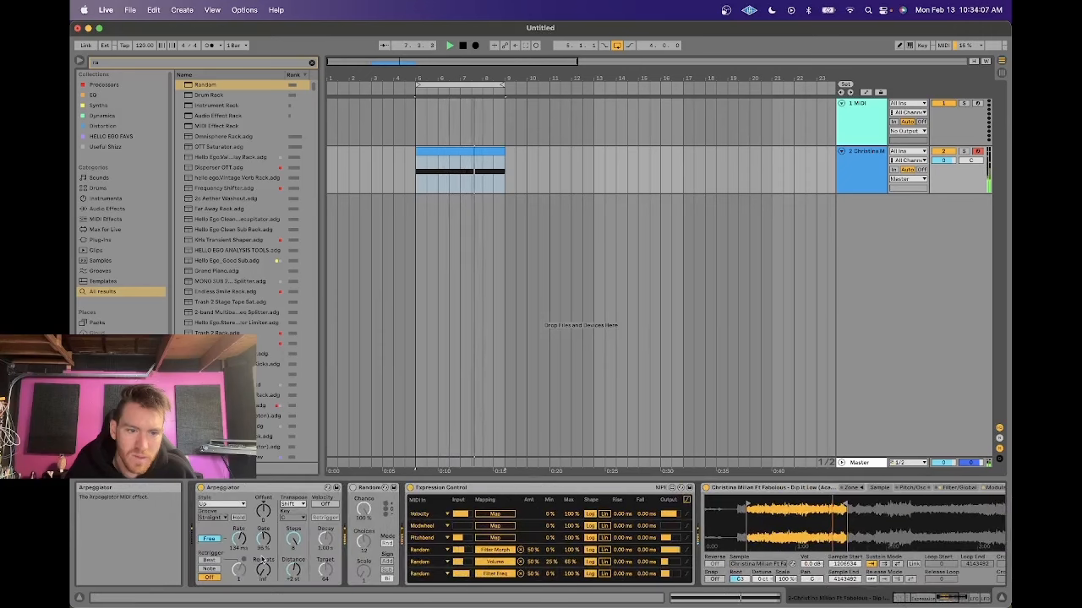
drag(263, 537, 263, 575)
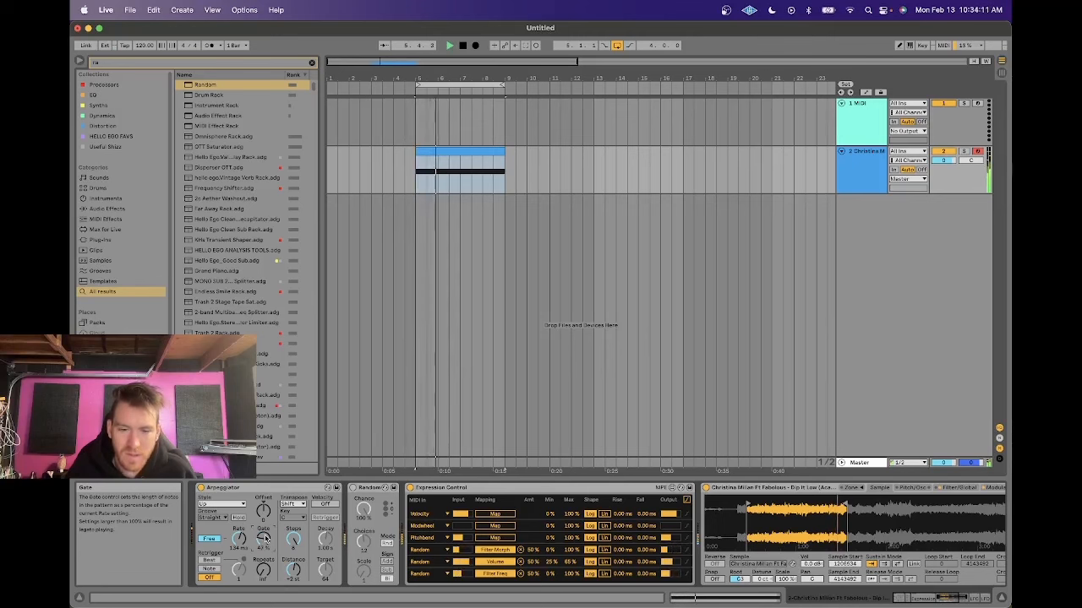
Step: Search the browser for "ott", add OTT Saturator after the LFOs, set its Amount to 34 %, and play the clip
scroll(799, 572, right, 5)
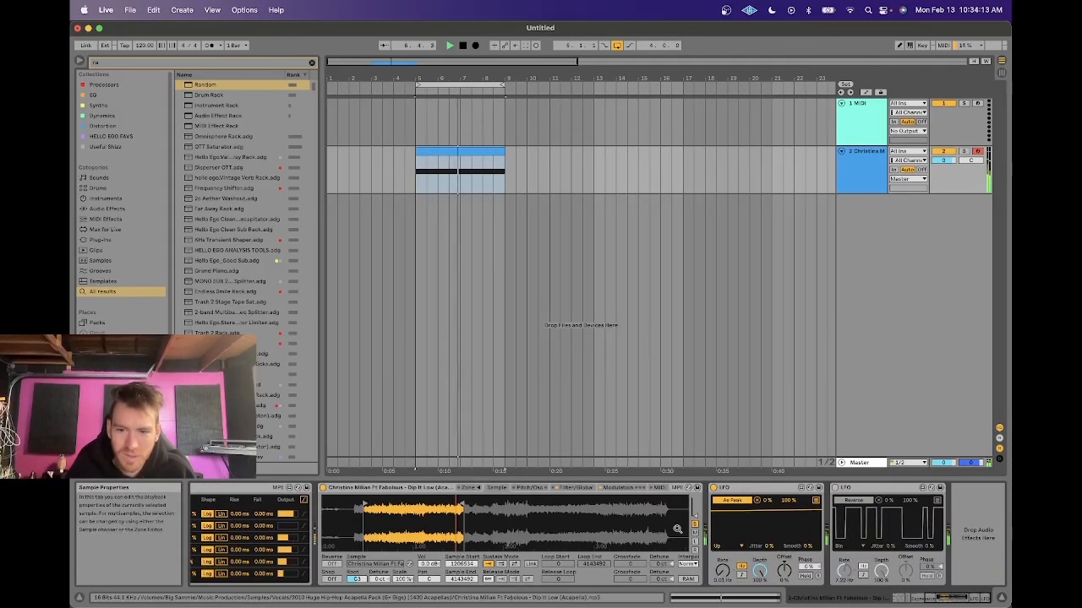
key(super+f)
text(ott)
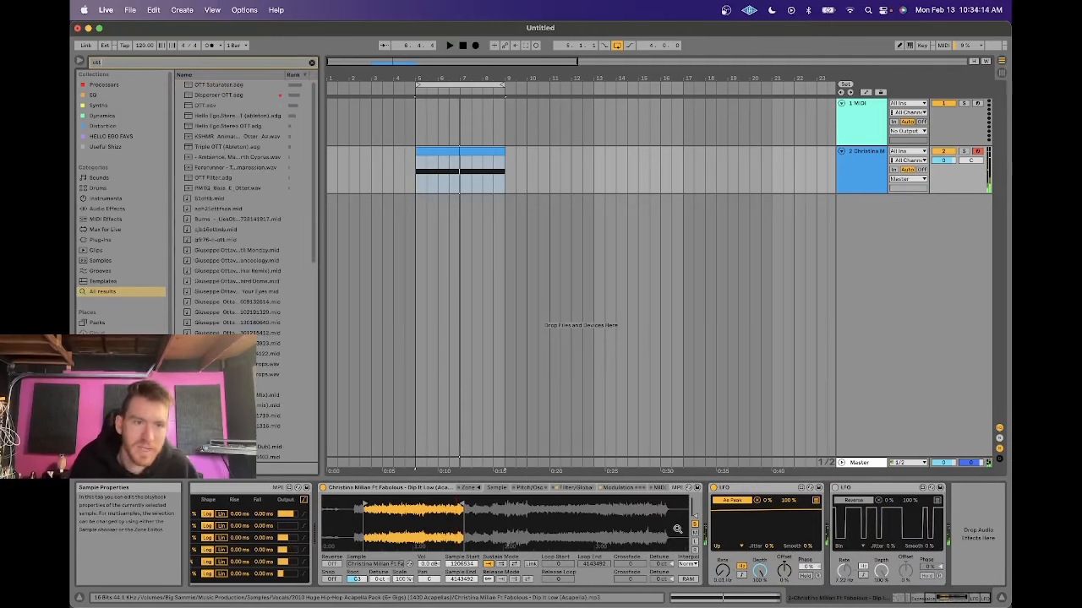
double_click(213, 85)
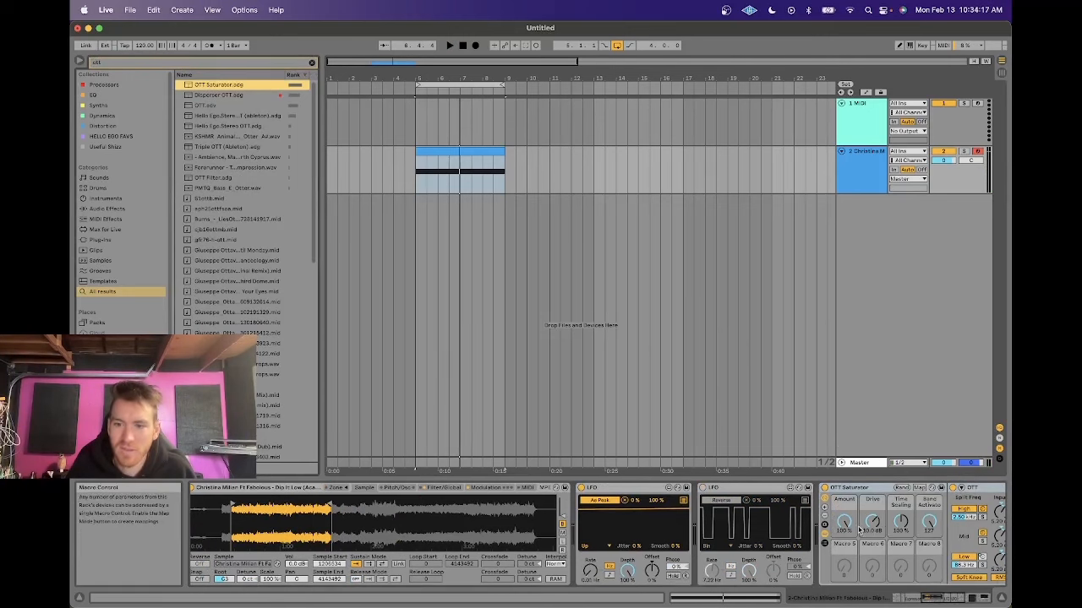
drag(845, 523, 845, 579)
key(space)
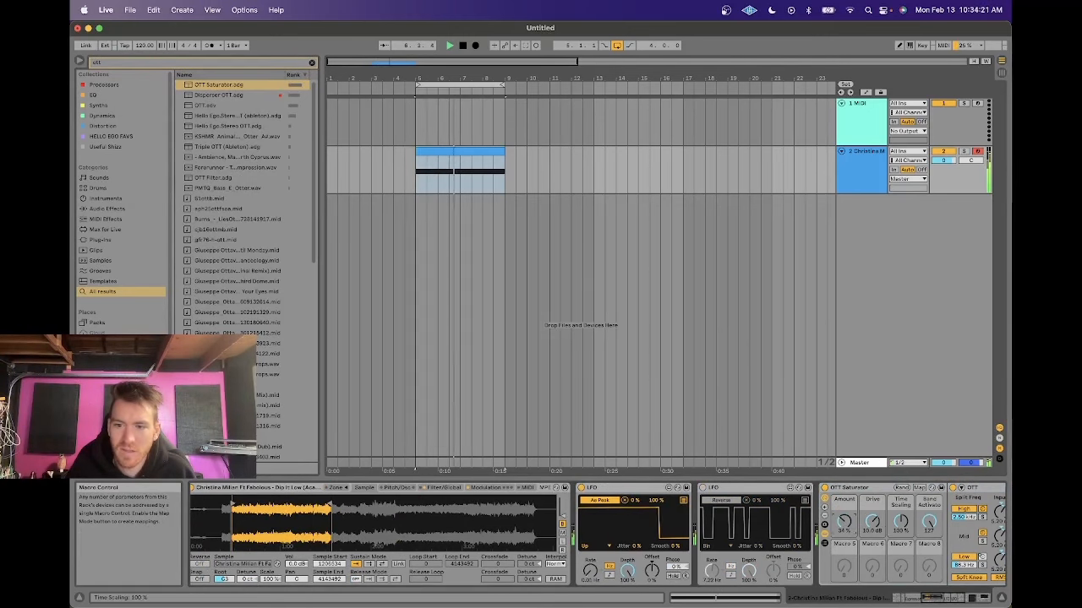
Step: Set Sampler's volume envelope to about 32.4 ms attack, 39.1 ms decay and 1.00 ms release while auditioning the clip
scroll(900, 532, left, 6)
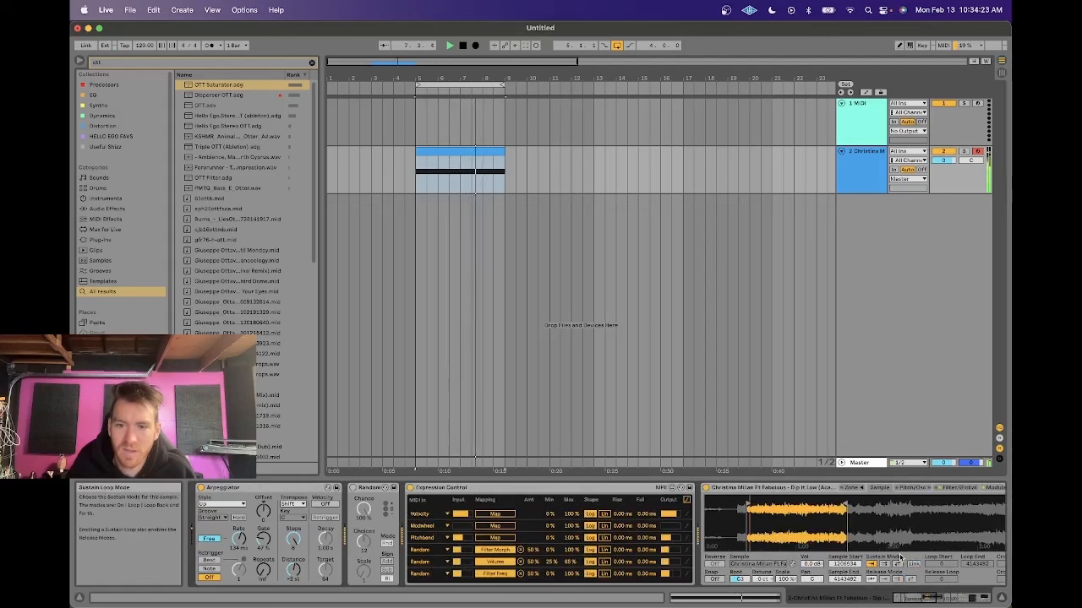
scroll(801, 528, right, 5)
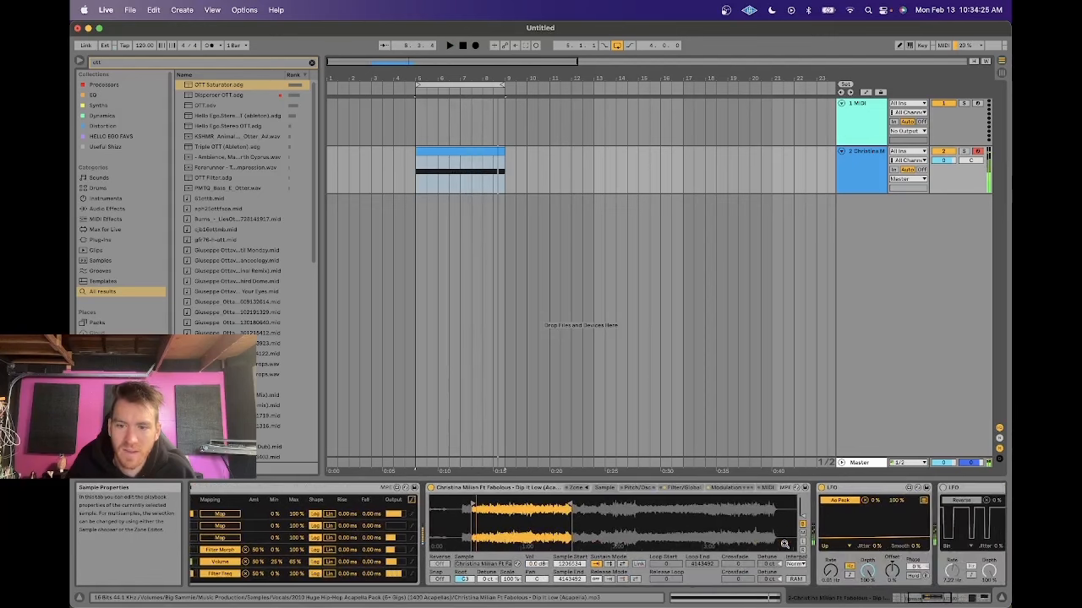
scroll(794, 557, right, 2)
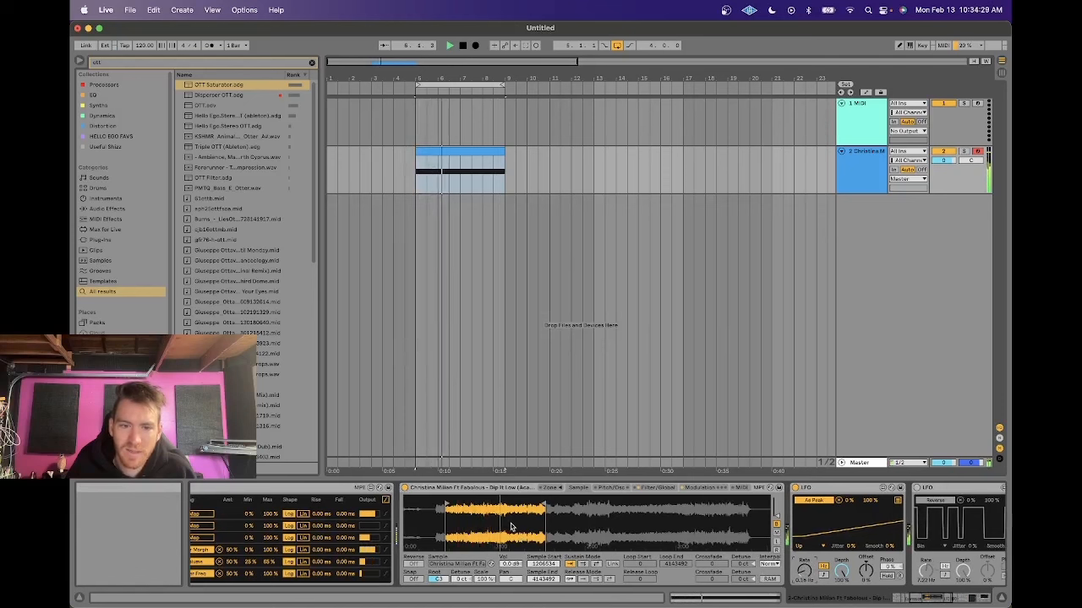
click(613, 487)
click(657, 490)
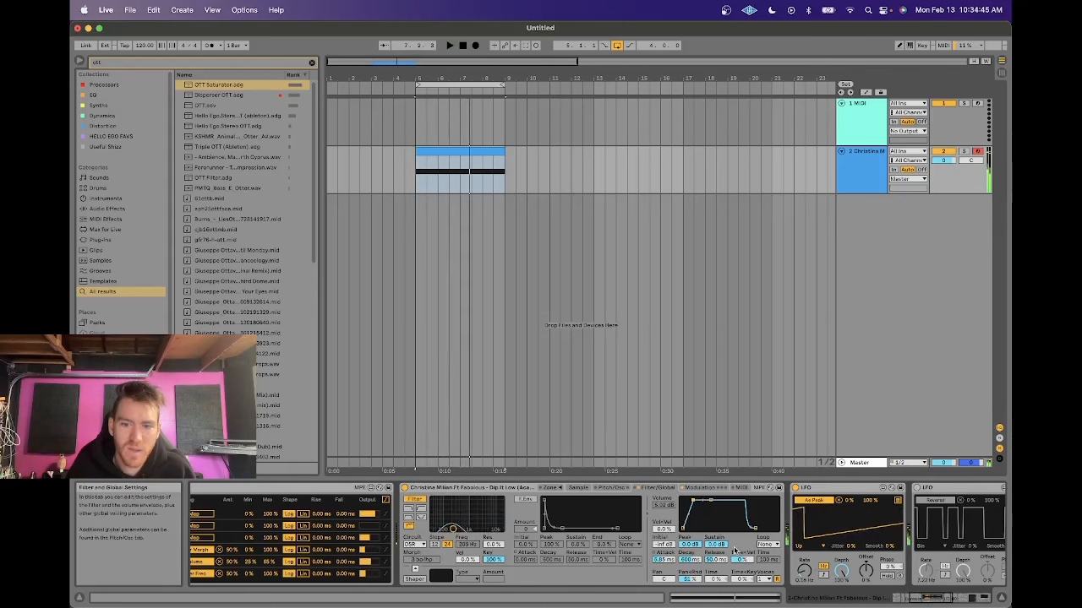
key(space)
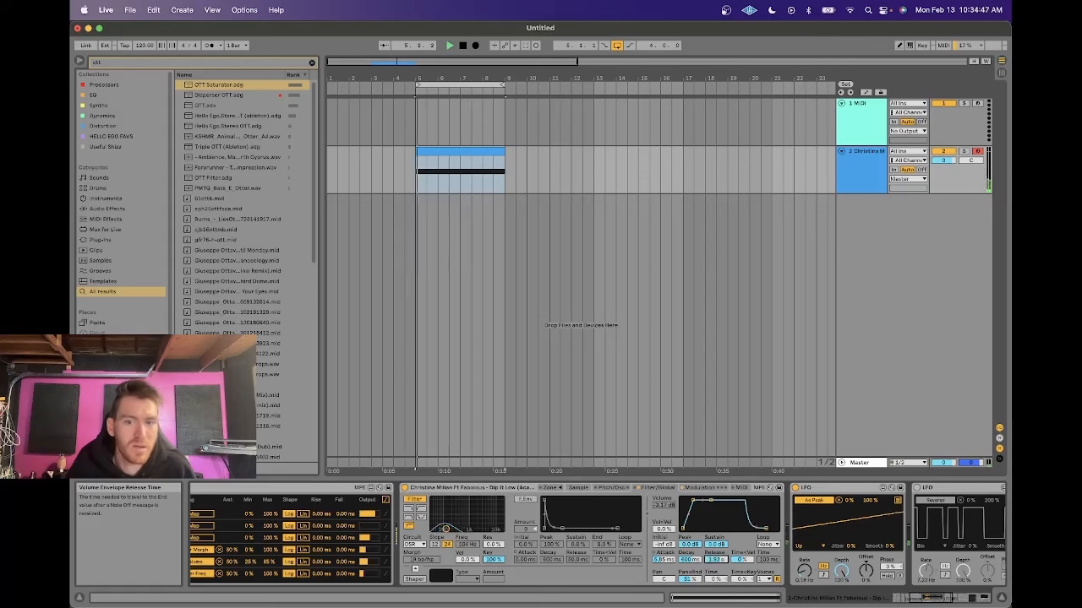
drag(722, 560, 722, 604)
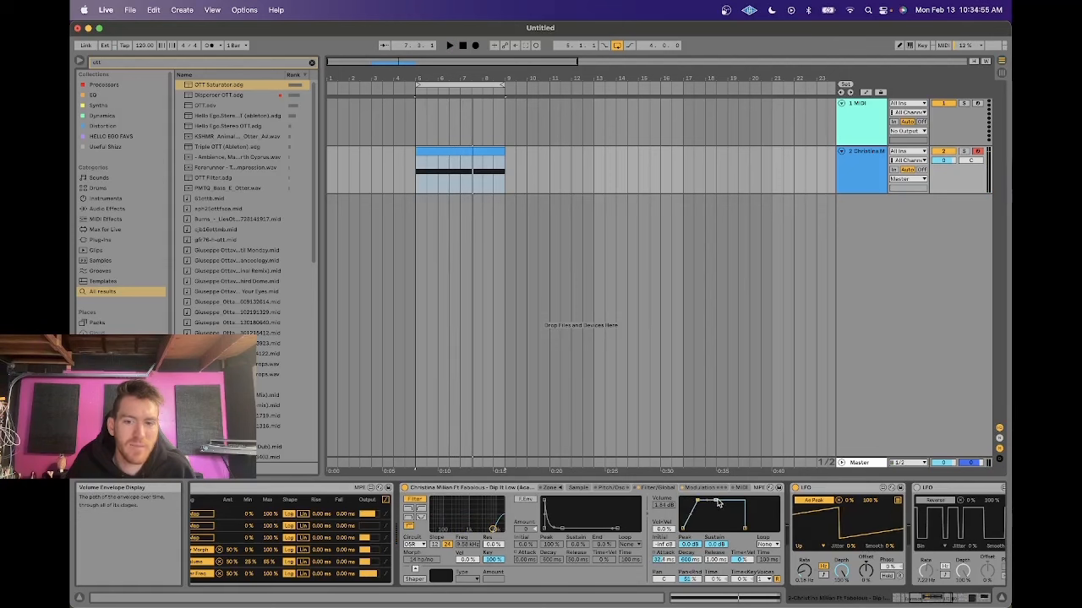
key(space)
drag(709, 521, 714, 522)
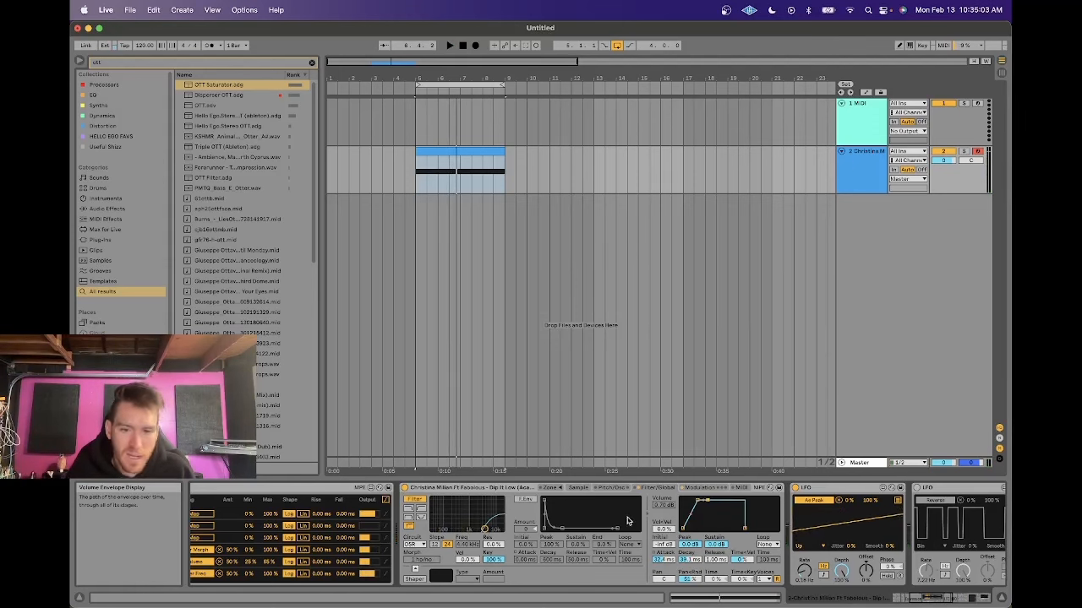
Step: Search the browser for "bass" and replace Sampler's acapella sample with Loquetic Basses+ 3.wav
click(622, 488)
click(579, 488)
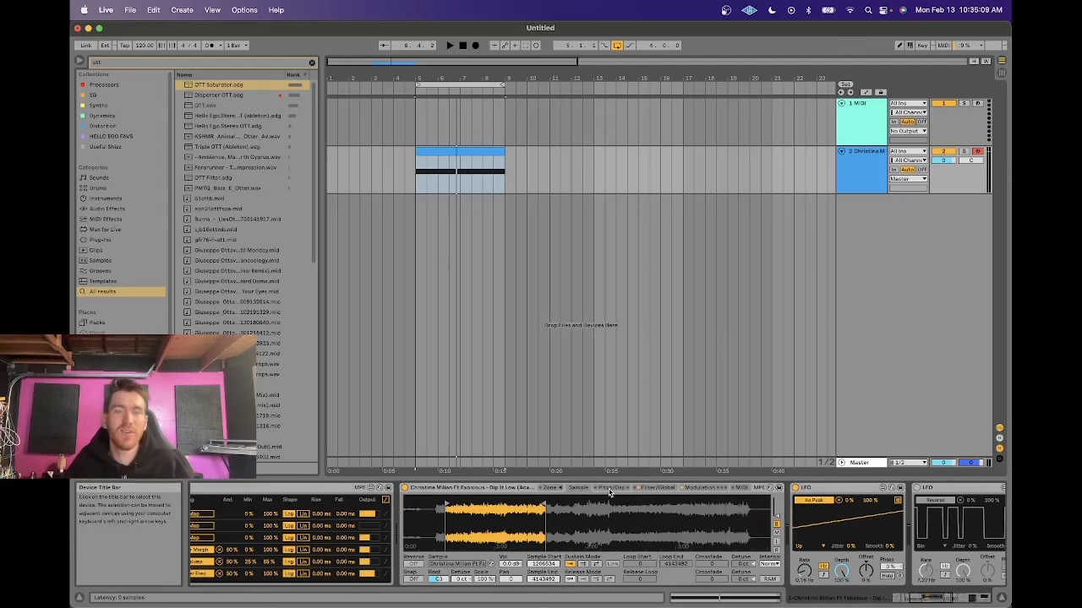
scroll(583, 509, left, 3)
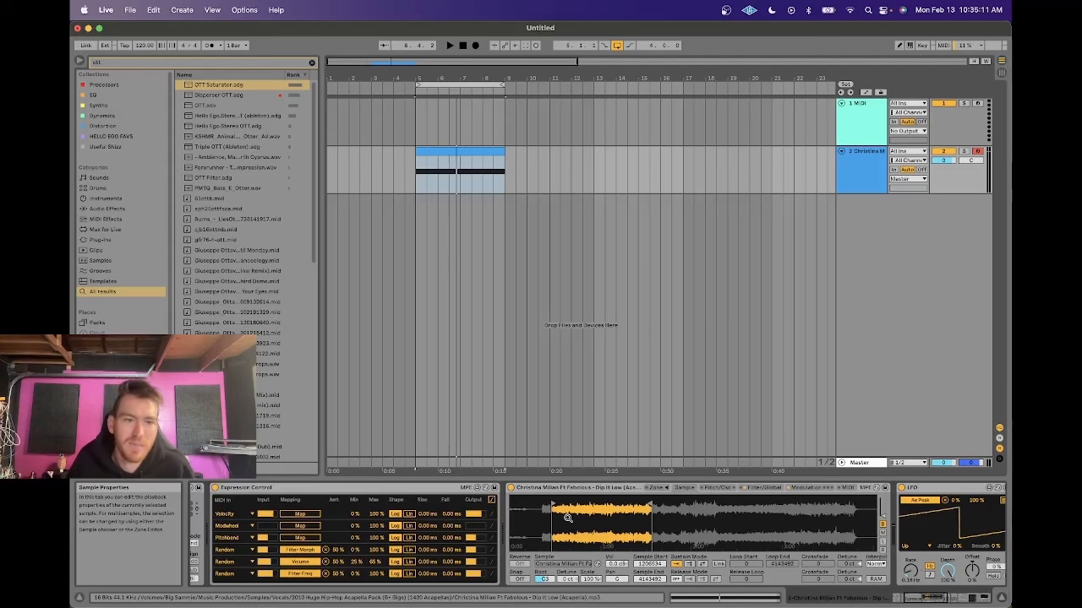
key(super+f)
text(la)
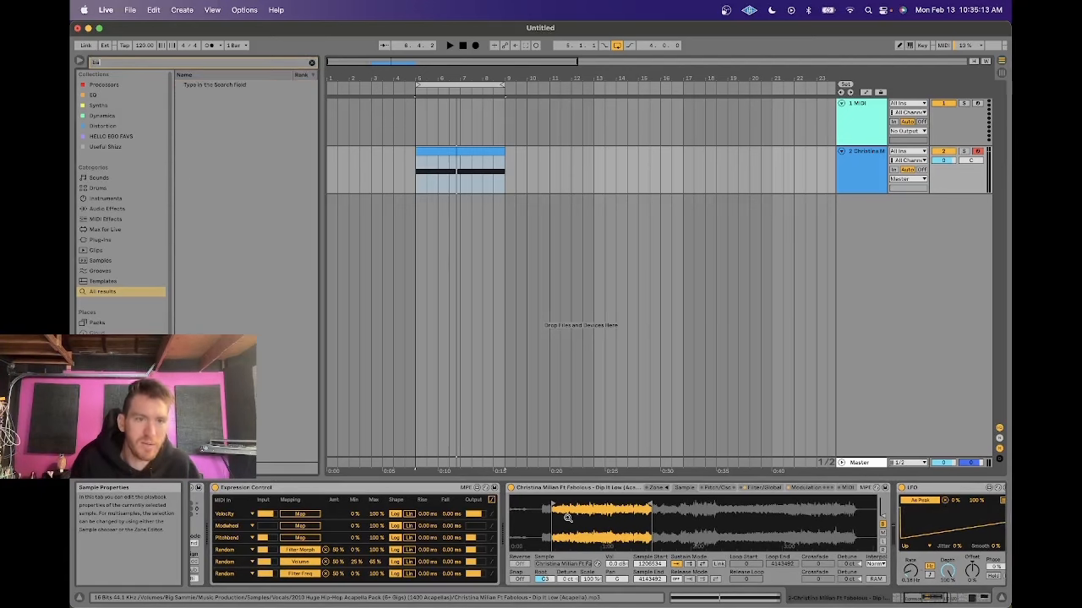
text(ss)
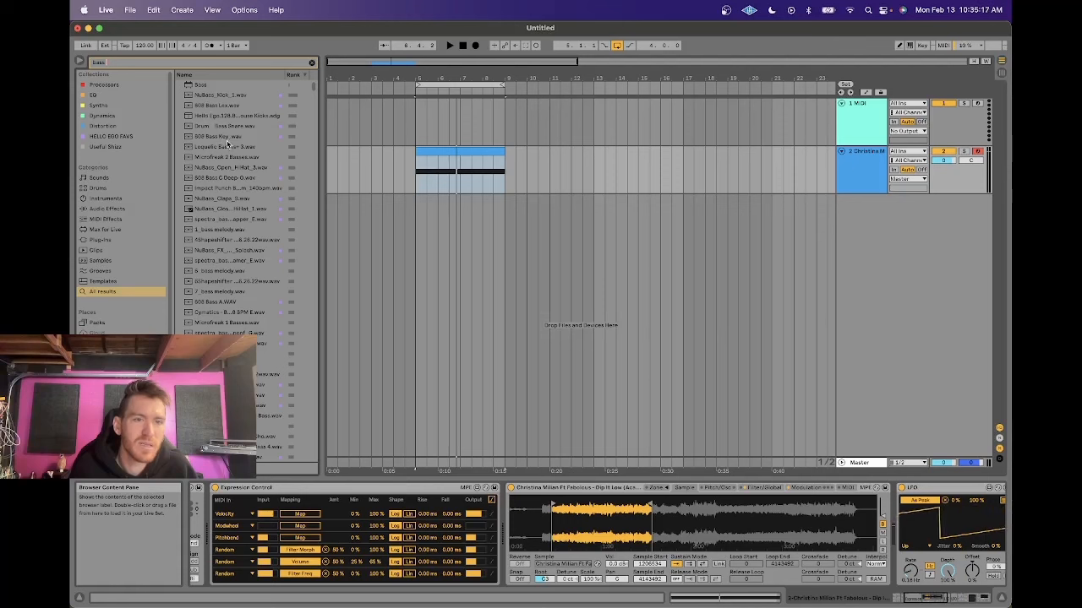
drag(226, 147, 572, 532)
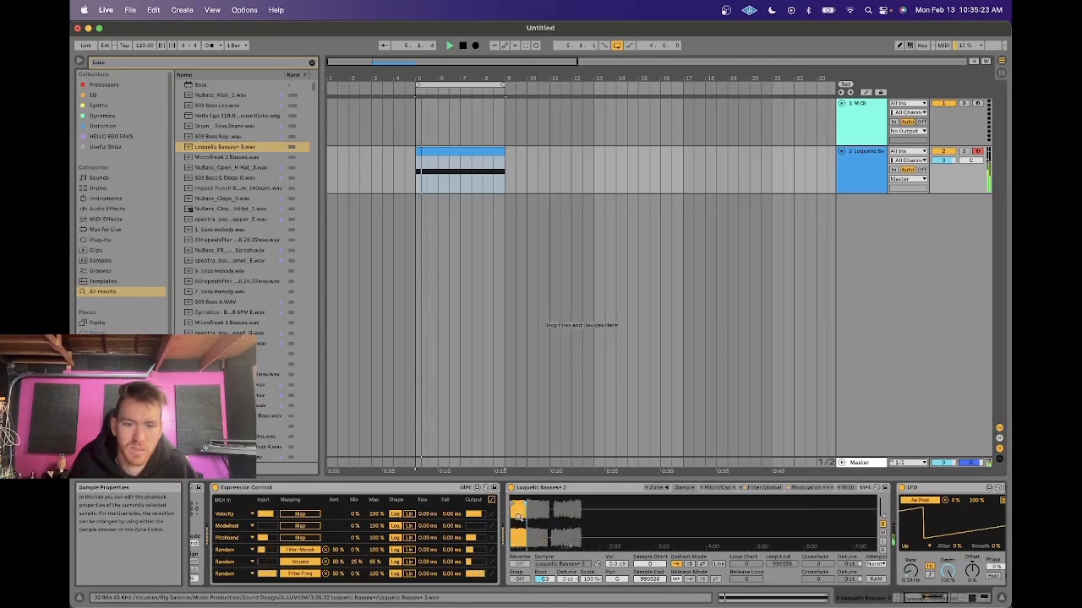
Step: Shorten the Arpeggiator's free rate while the bass sample plays
scroll(264, 551, left, 5)
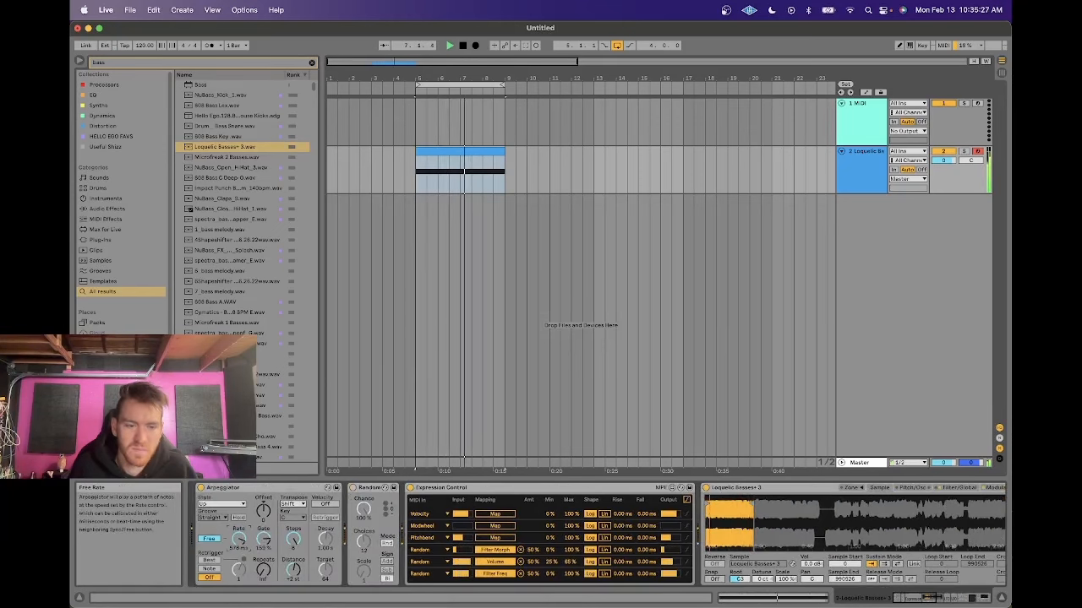
drag(240, 539, 242, 547)
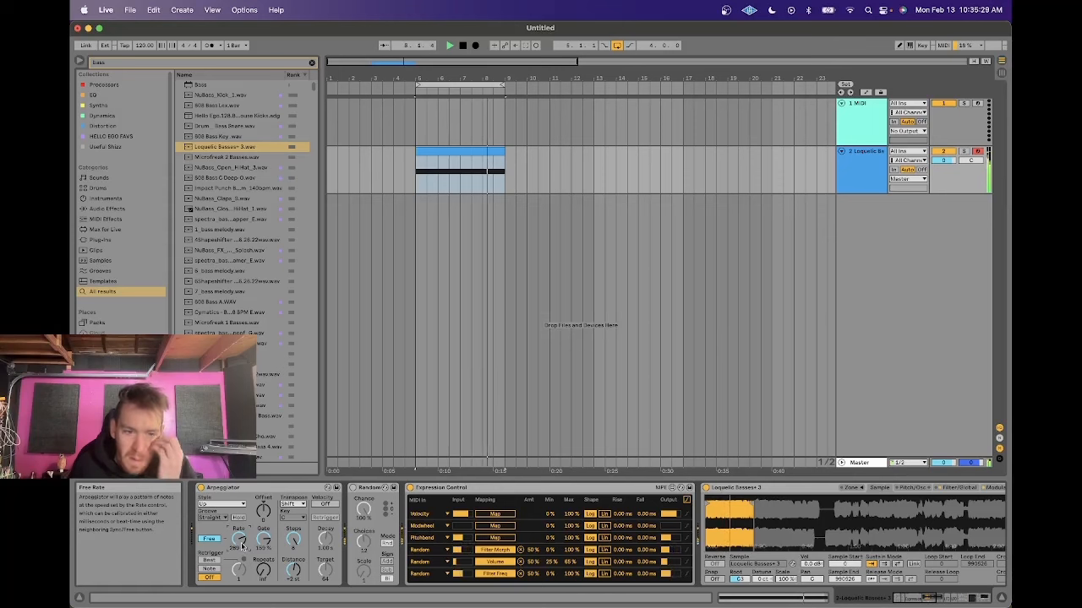
scroll(681, 486, right, 5)
scroll(680, 486, right, 3)
key(space)
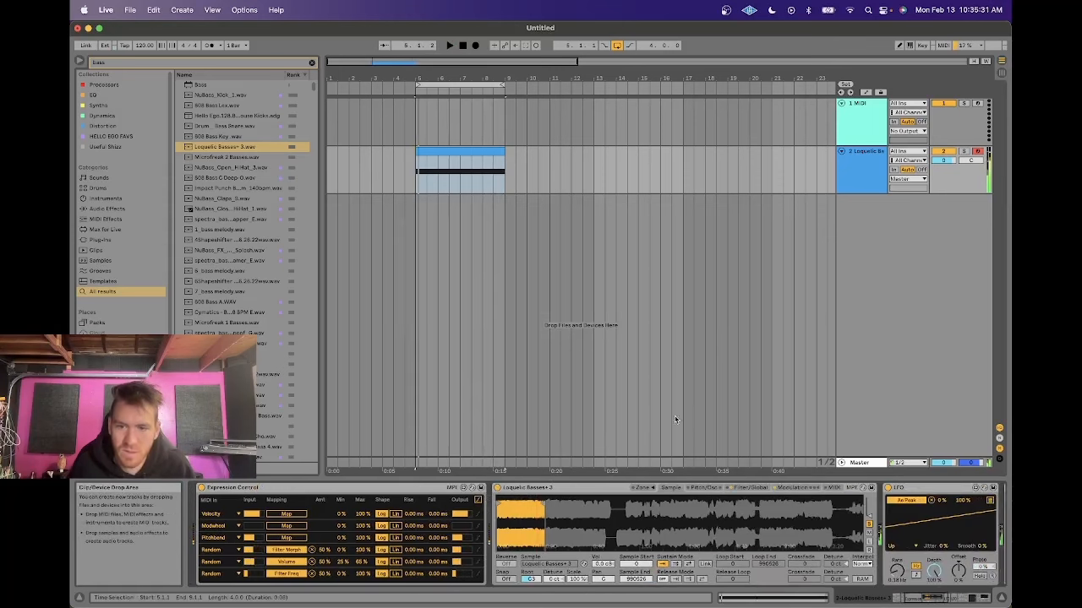
Step: Enable Sampler's modulation oscillator, lower its volume to about -31 dB and set Coarse to 4 while auditioning the bass
click(713, 489)
click(677, 492)
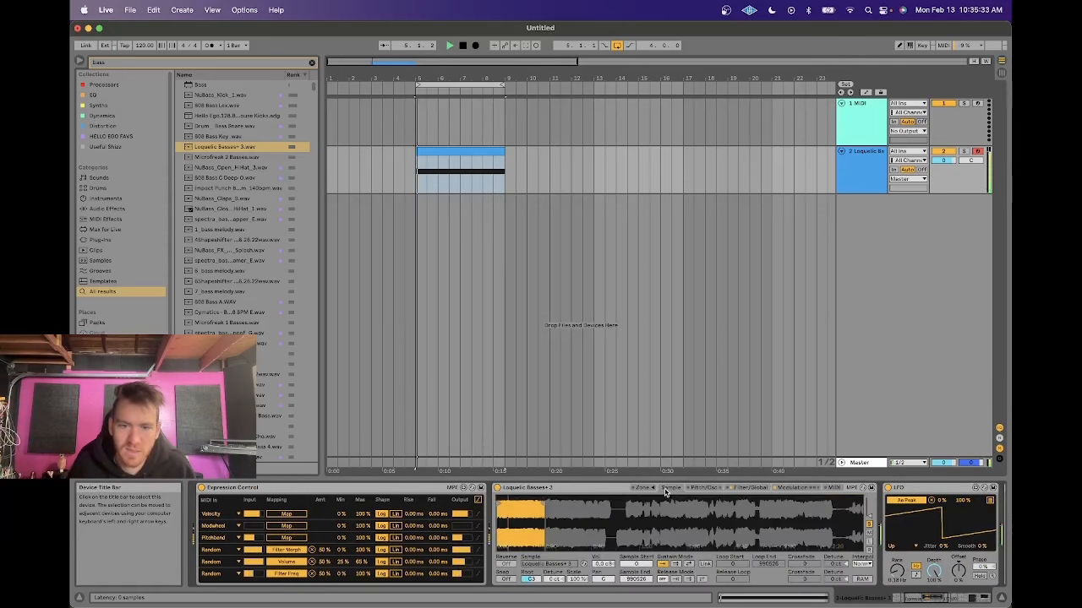
click(713, 493)
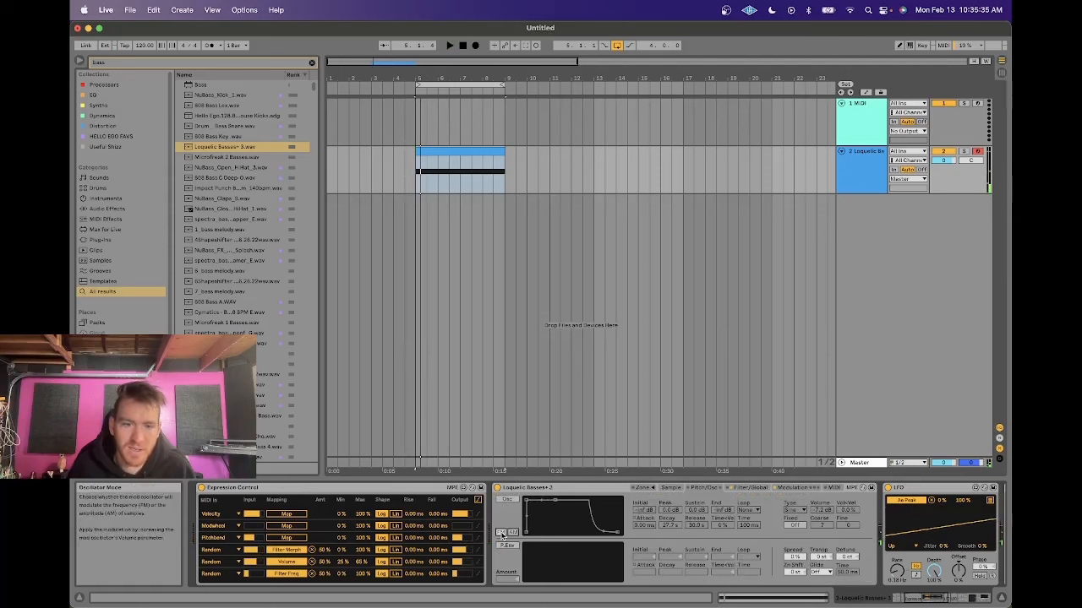
click(504, 500)
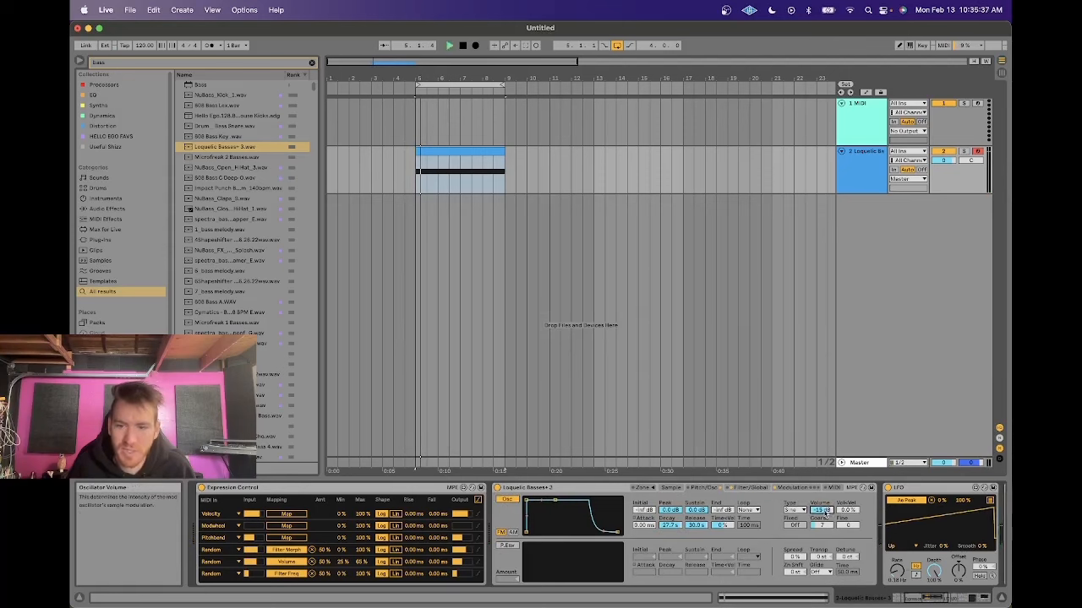
drag(820, 511, 820, 528)
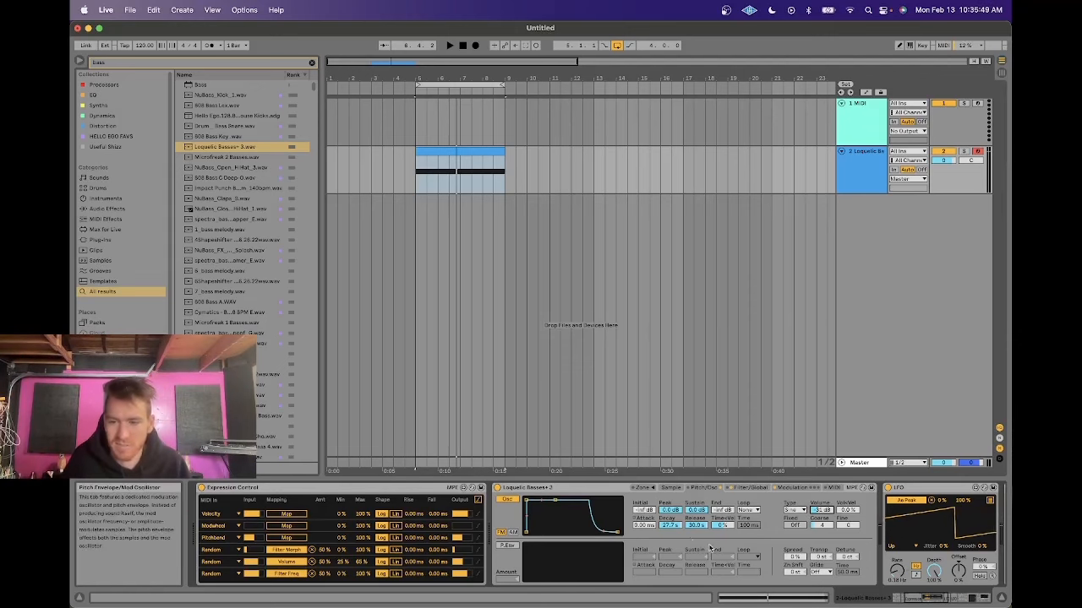
Step: Insert a new MIDI track below the bass track and copy the four-bar MIDI clip onto it
scroll(710, 549, right, 15)
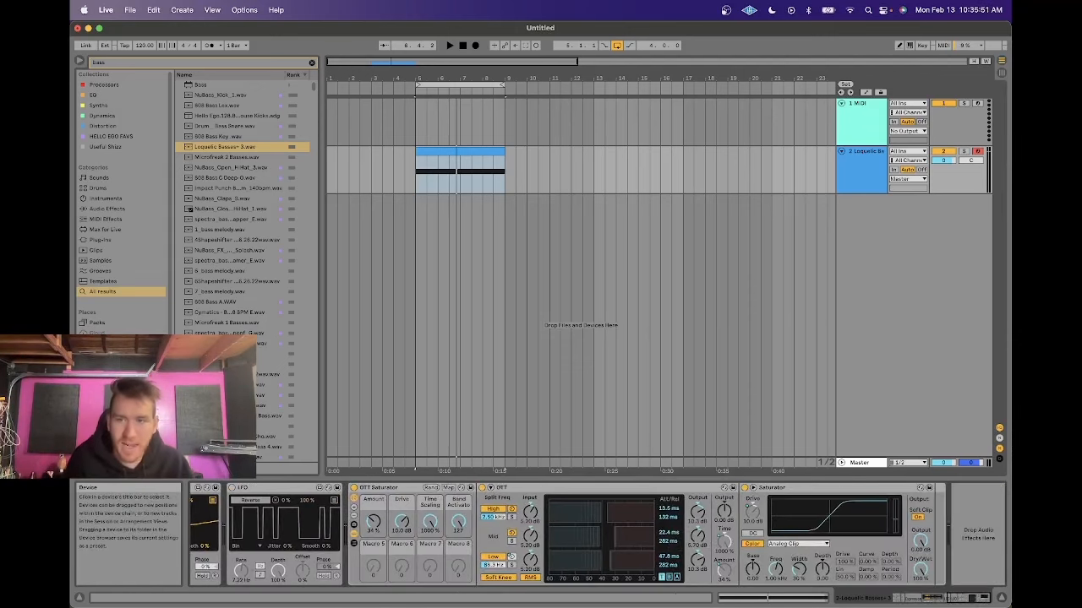
key(super+shift+t)
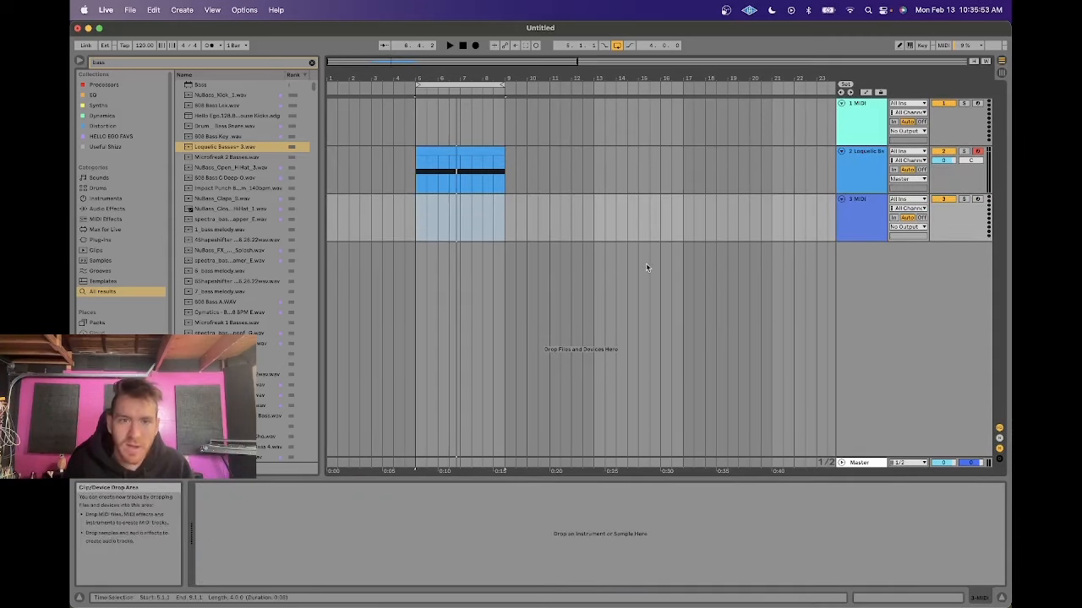
drag(471, 154, 471, 205)
Step: Fold and deactivate the bass track, and select the new MIDI track below it
click(851, 172)
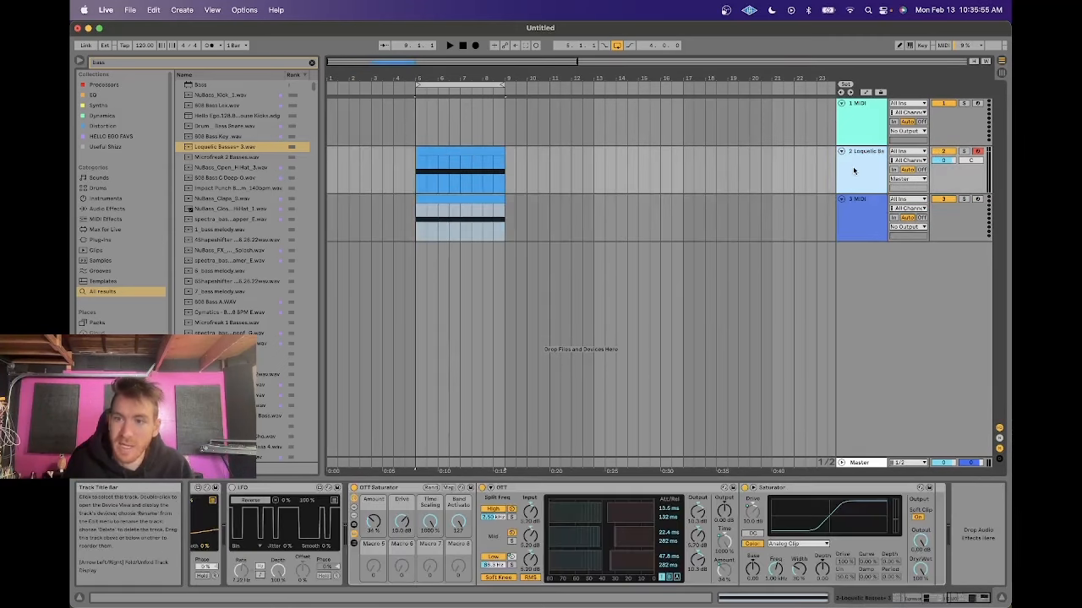
click(841, 151)
click(939, 152)
click(854, 195)
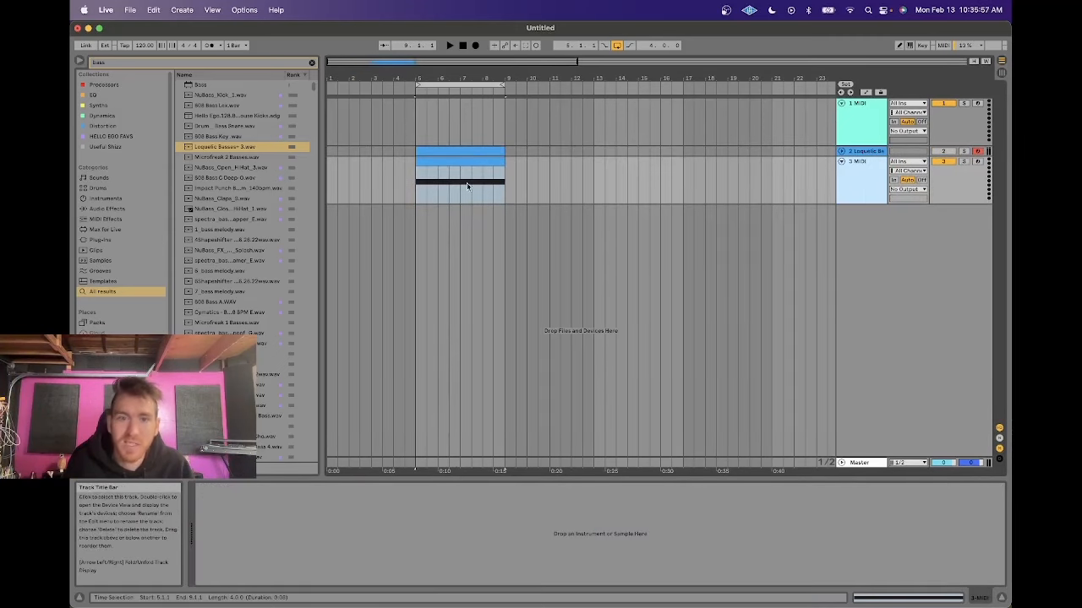
Step: Search the browser for "simp" and load Simpler onto the new MIDI track
click(442, 161)
key(super+f)
text(simpler)
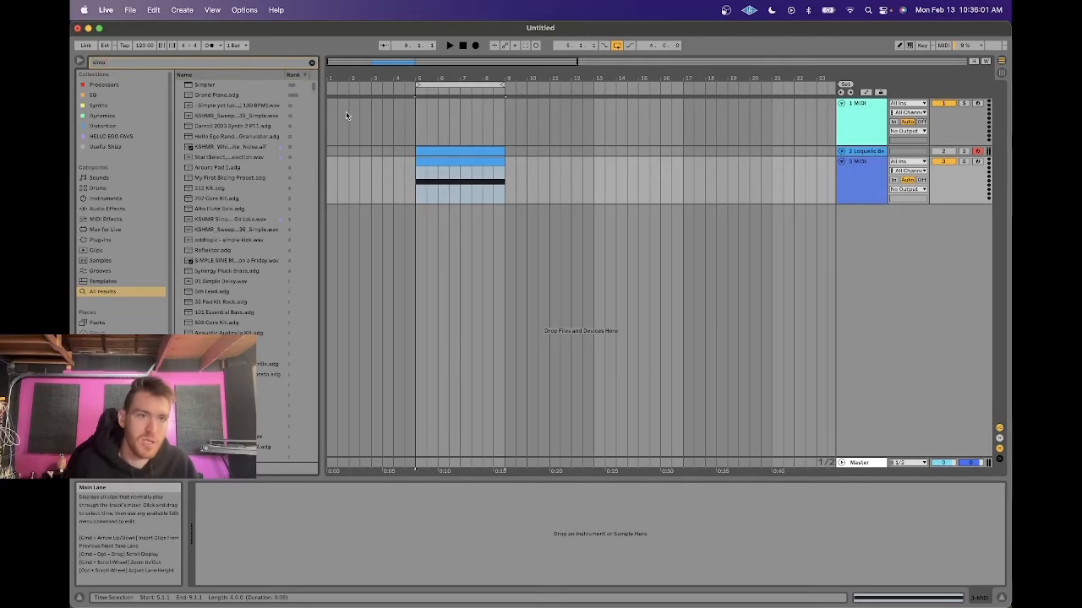
key(Down)
key(Return)
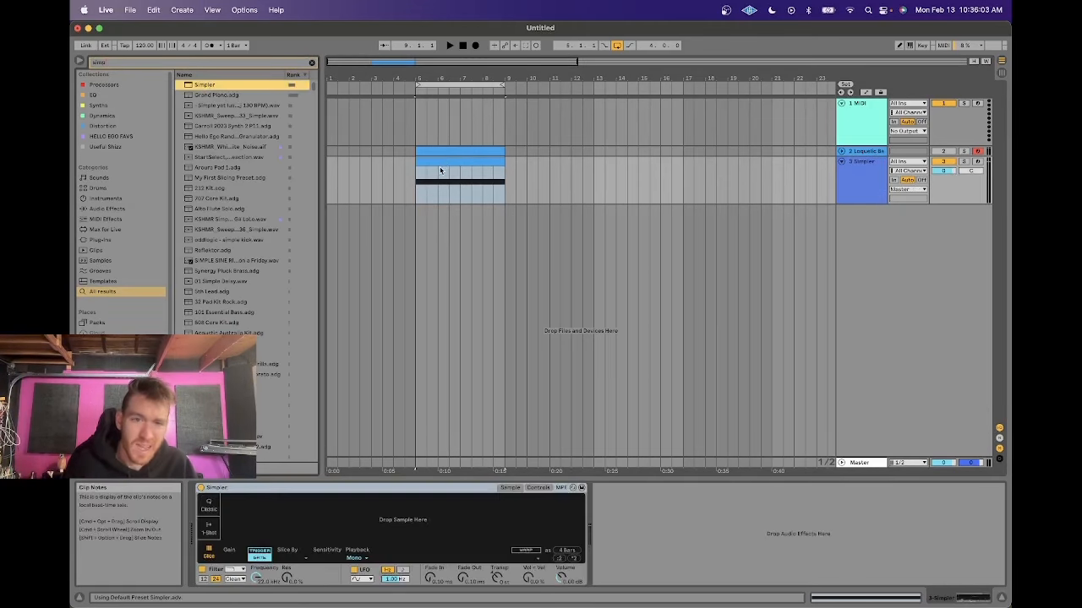
Step: Search the browser for "break", load KSHMR Break Beat Loop 01 into Simpler, and play the clip
drag(411, 75, 411, 102)
scroll(558, 164, left, 3)
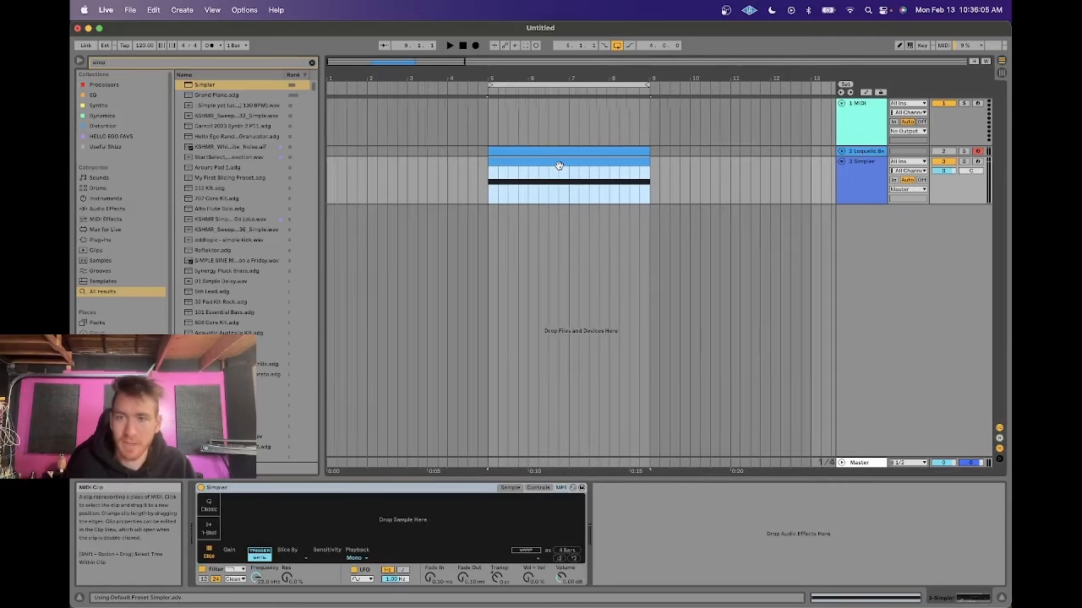
key(super+f)
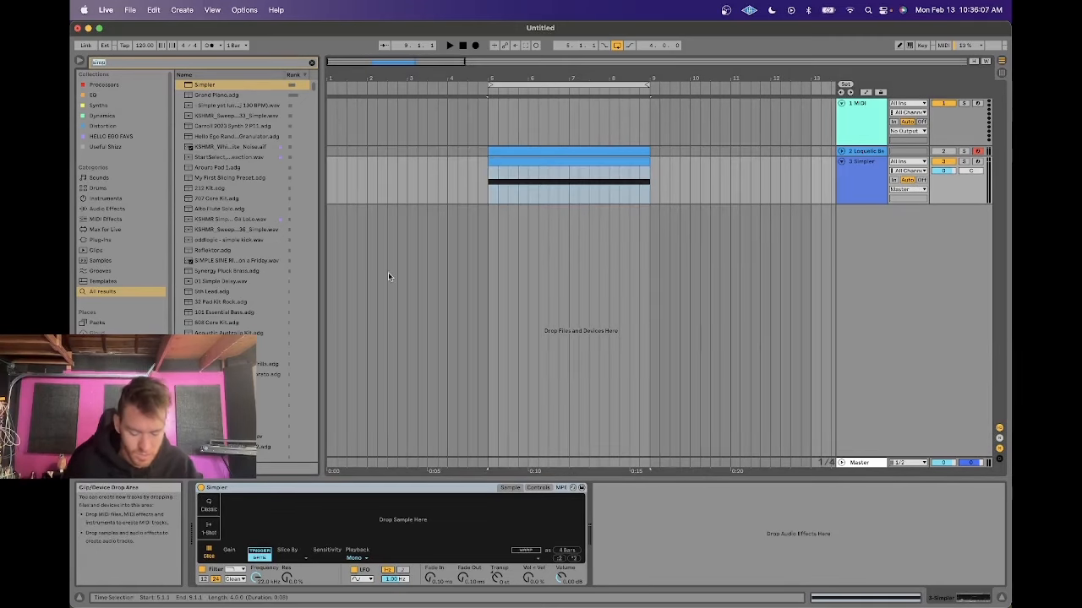
text(break)
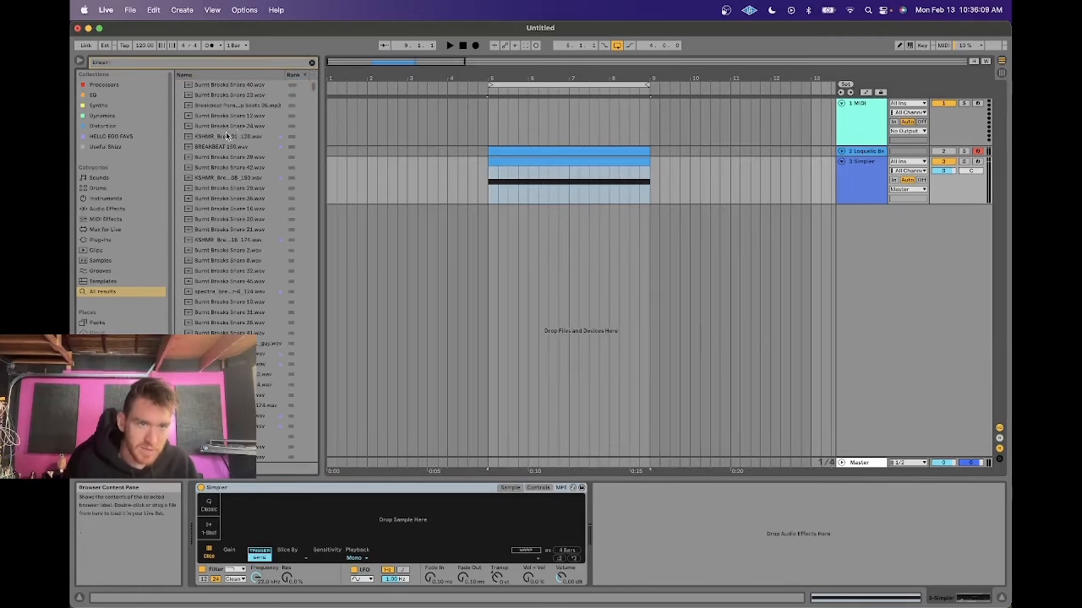
double_click(226, 134)
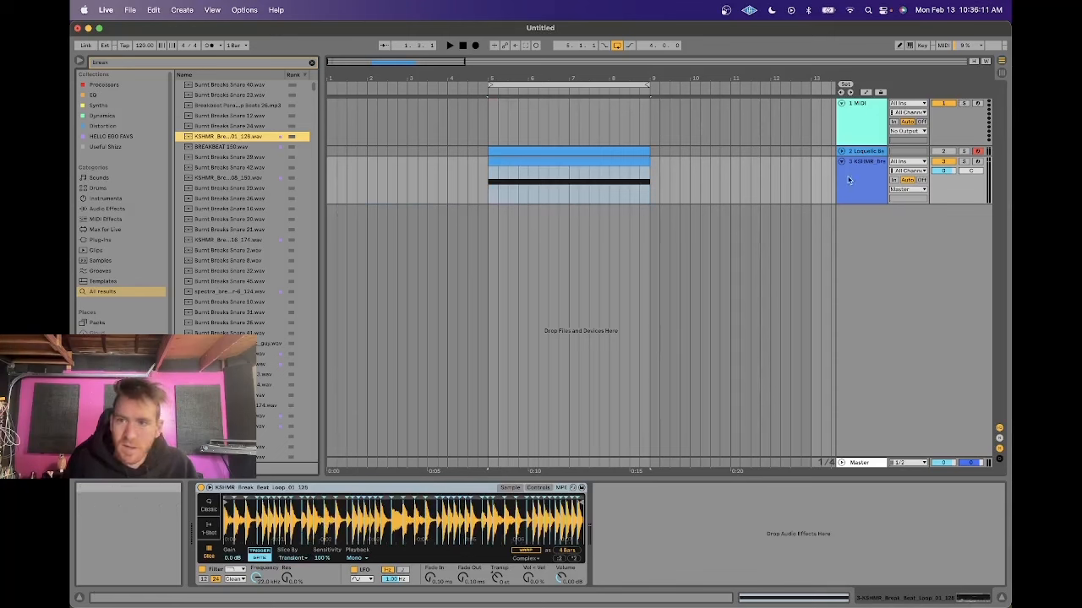
key(space)
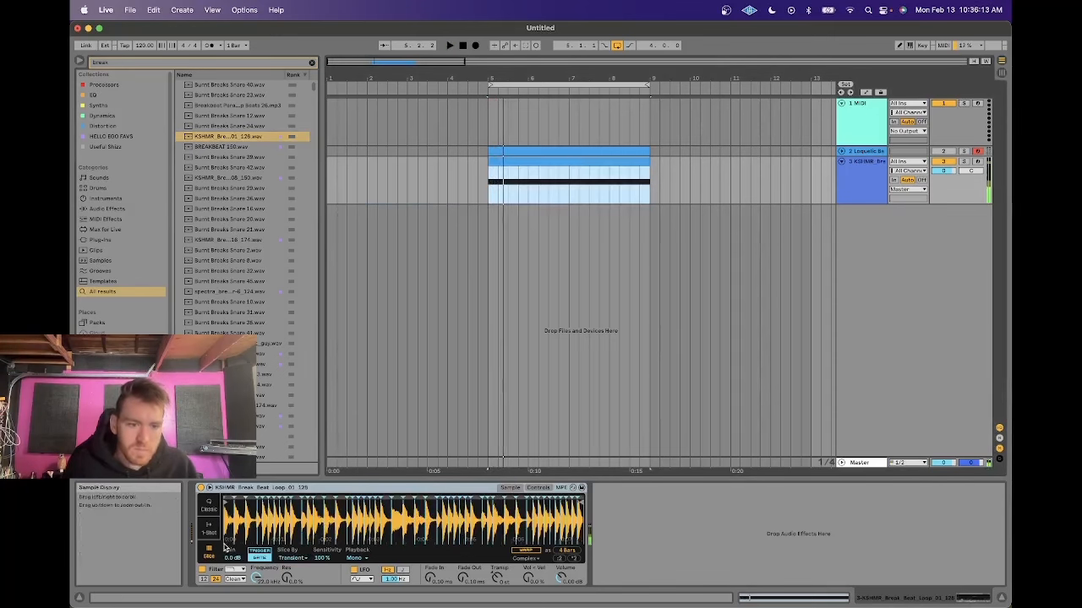
Step: Try Simpler's Classic mode on the break loop and undo the switch to return to Slice mode
click(210, 508)
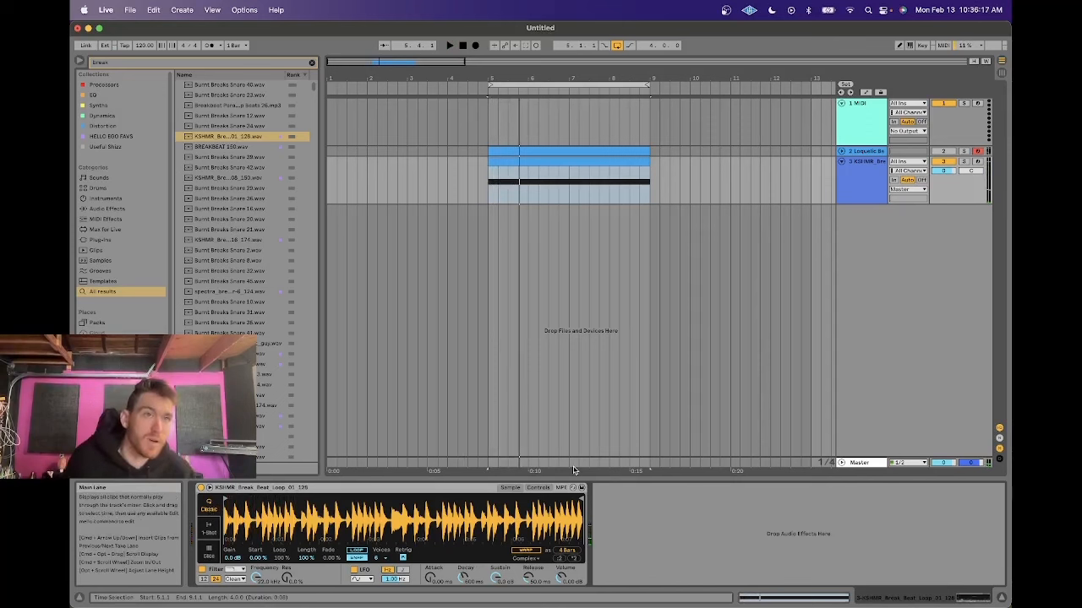
key(super+z)
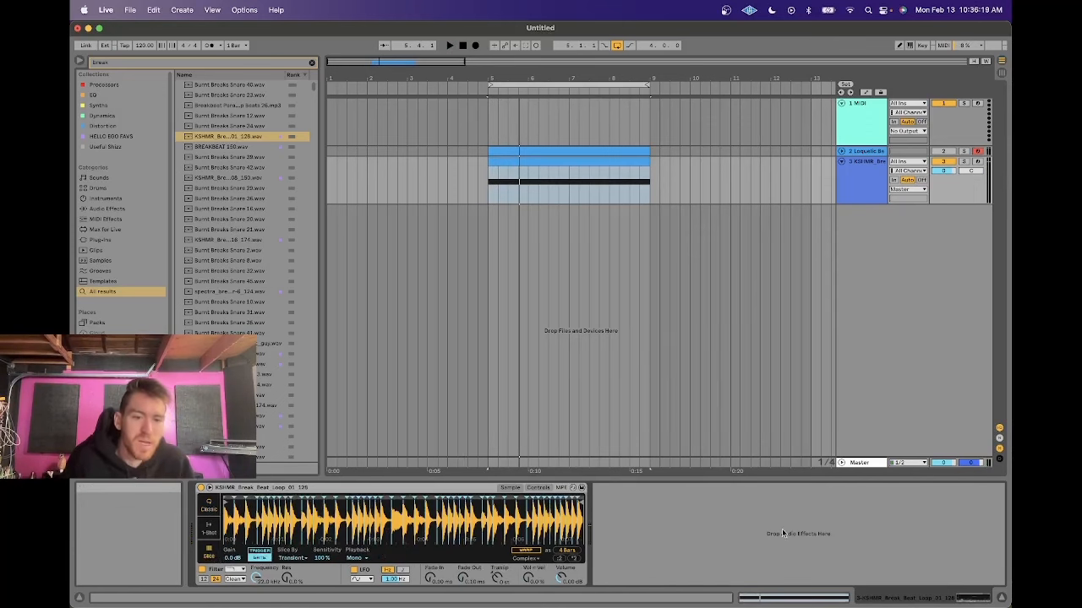
Step: Try slicing the break loop by Beat with a 1/16 division
click(296, 559)
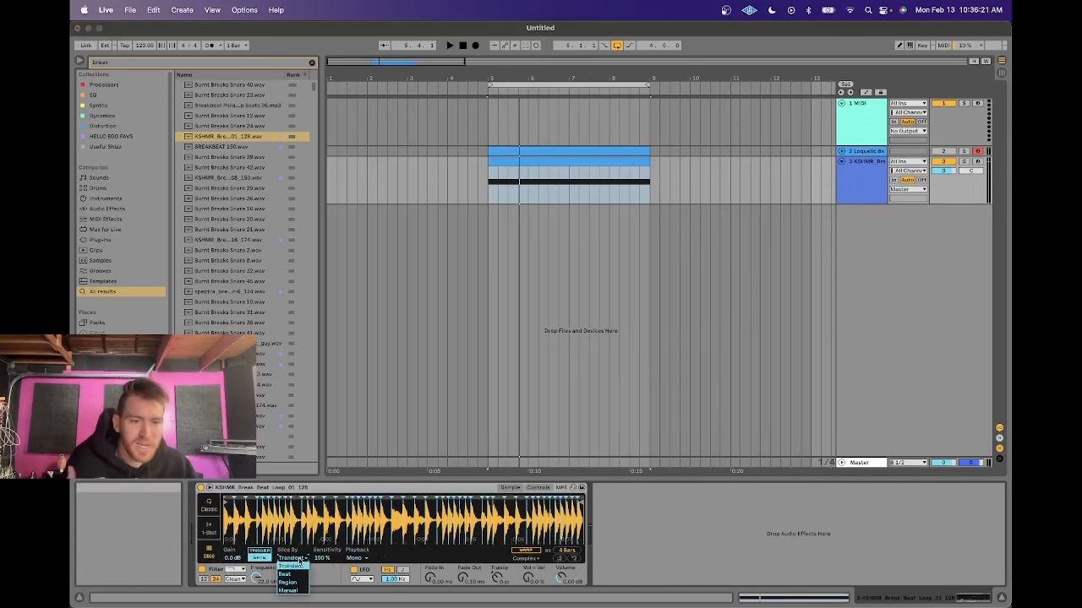
click(301, 574)
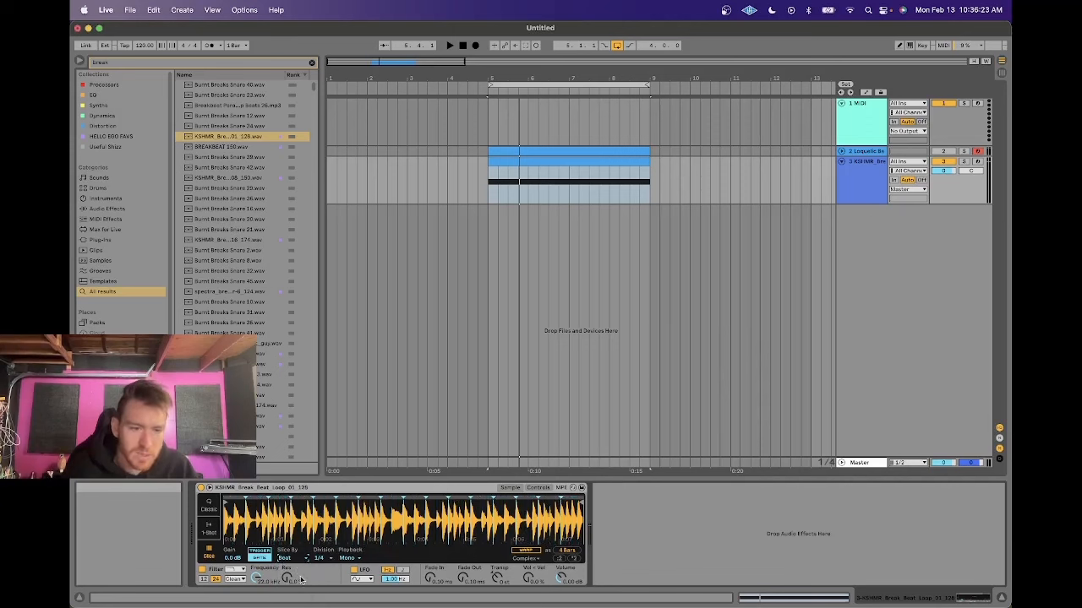
click(286, 559)
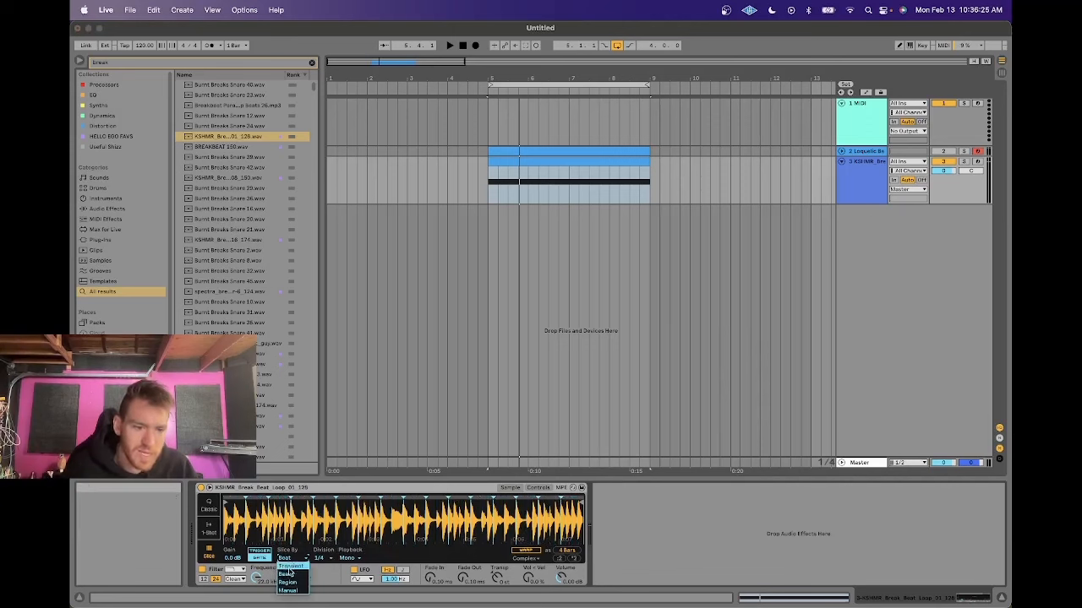
click(291, 573)
click(321, 560)
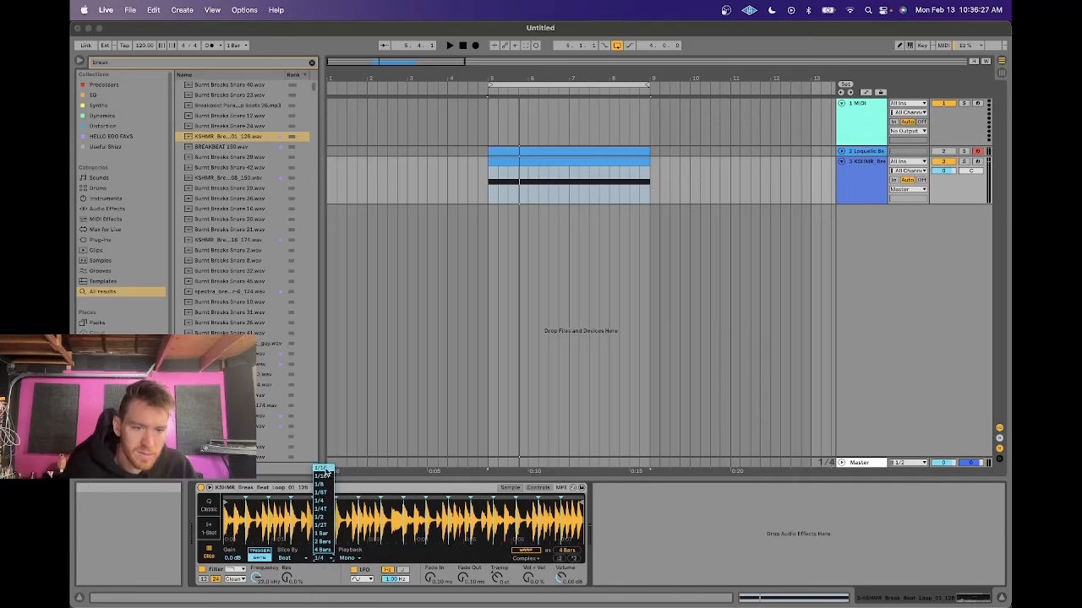
click(325, 469)
Step: Slice the break loop by Region into 64 regions, then select the clip and play it
click(285, 559)
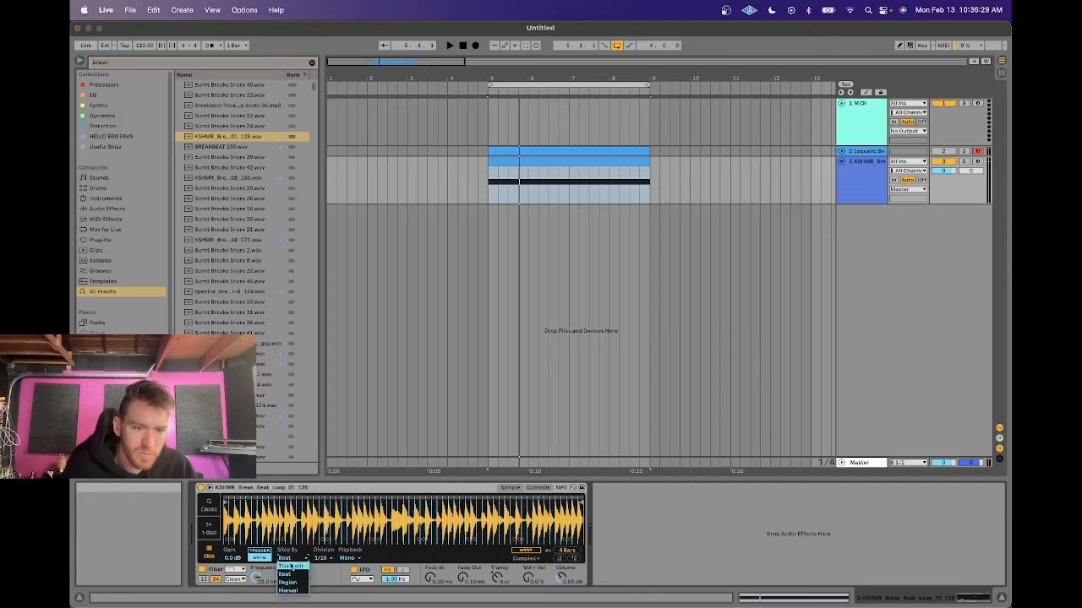
click(290, 582)
drag(317, 558, 316, 524)
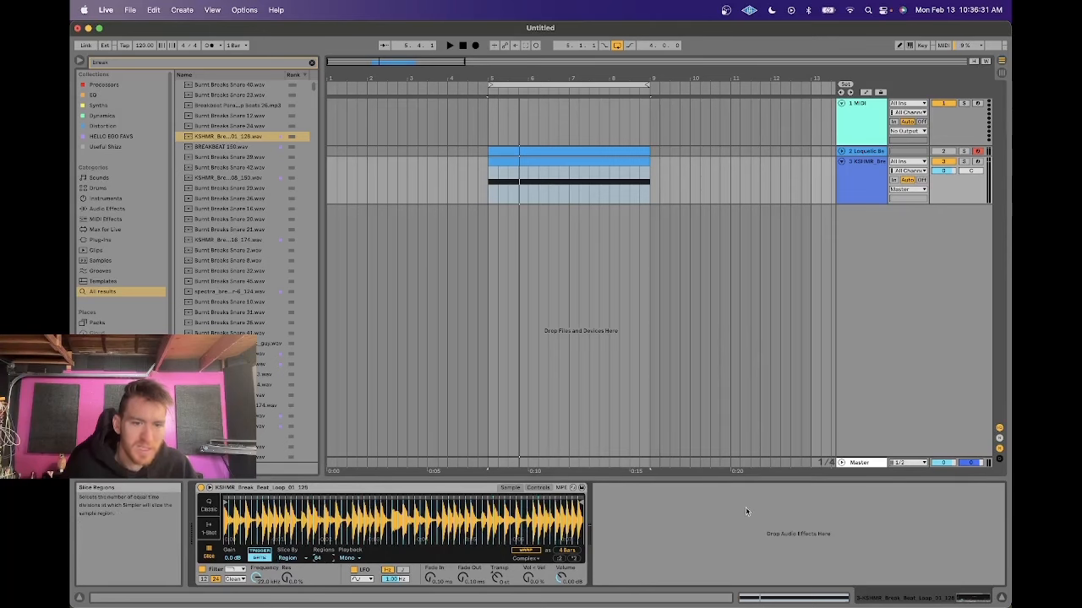
click(548, 159)
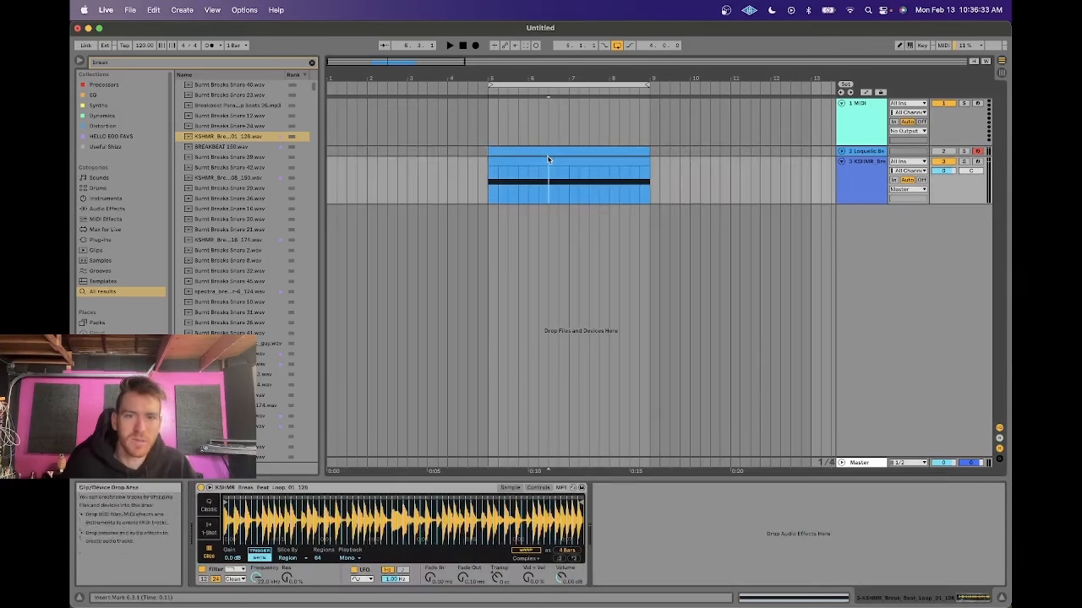
click(548, 159)
key(space)
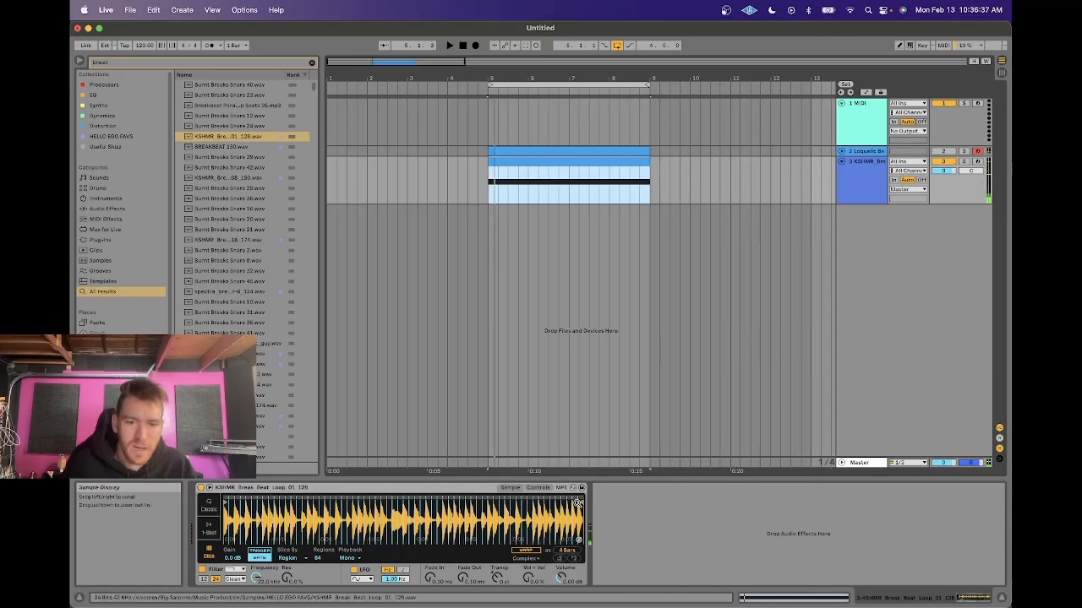
Step: Audition a shortened sample region and trim the break loop to its first 2 beats in Simpler
drag(580, 503, 330, 507)
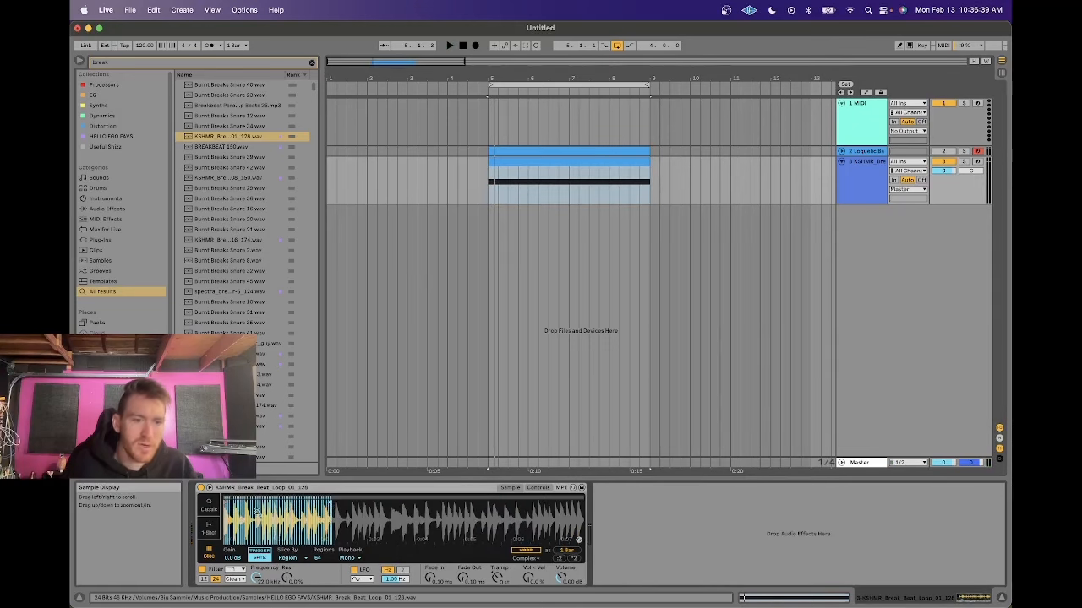
mouse_move(257, 512)
mouse_down()
mouse_move(257, 553)
mouse_move(257, 509)
mouse_up()
key(space)
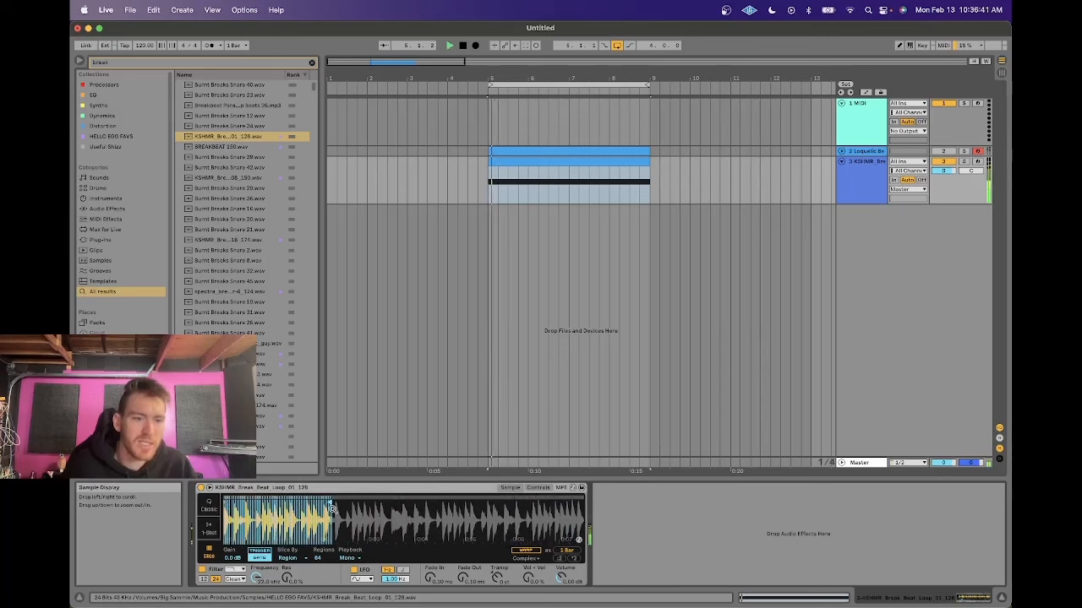
key(space)
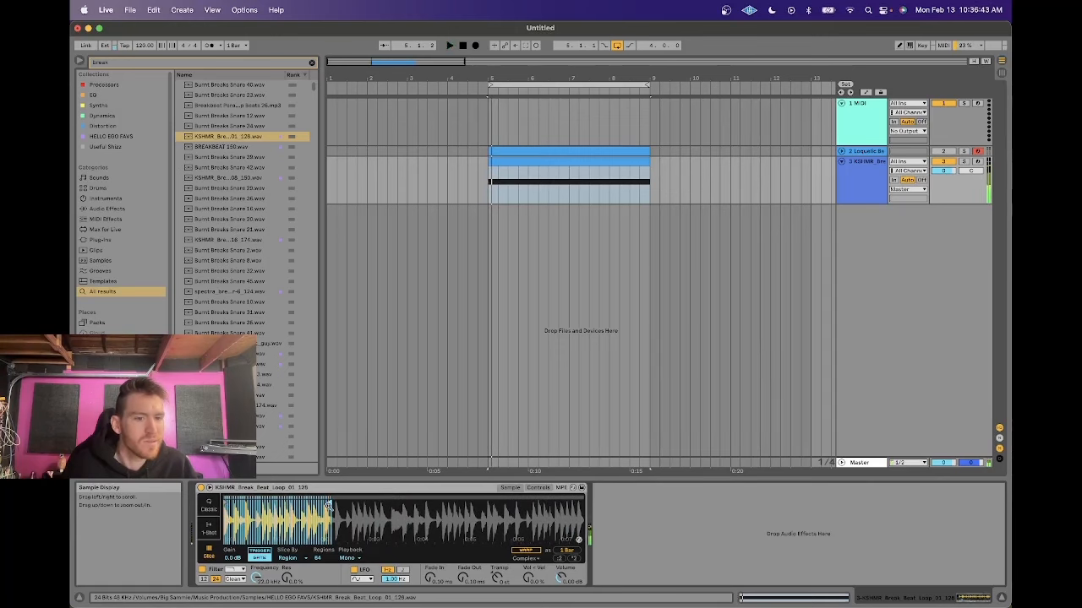
mouse_move(330, 504)
mouse_down()
mouse_move(261, 503)
mouse_move(283, 513)
mouse_move(496, 504)
mouse_up()
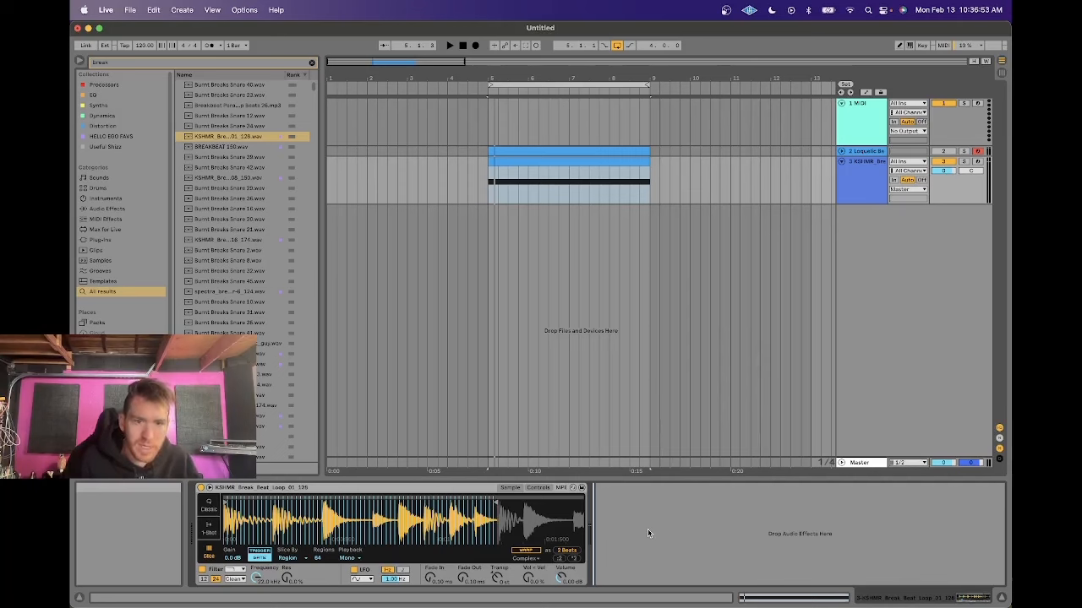
Step: Search the browser for "arp", load Arpeggiator before Simpler, and set its rate to 51.8 ms during playback
key(super+f)
text(arp)
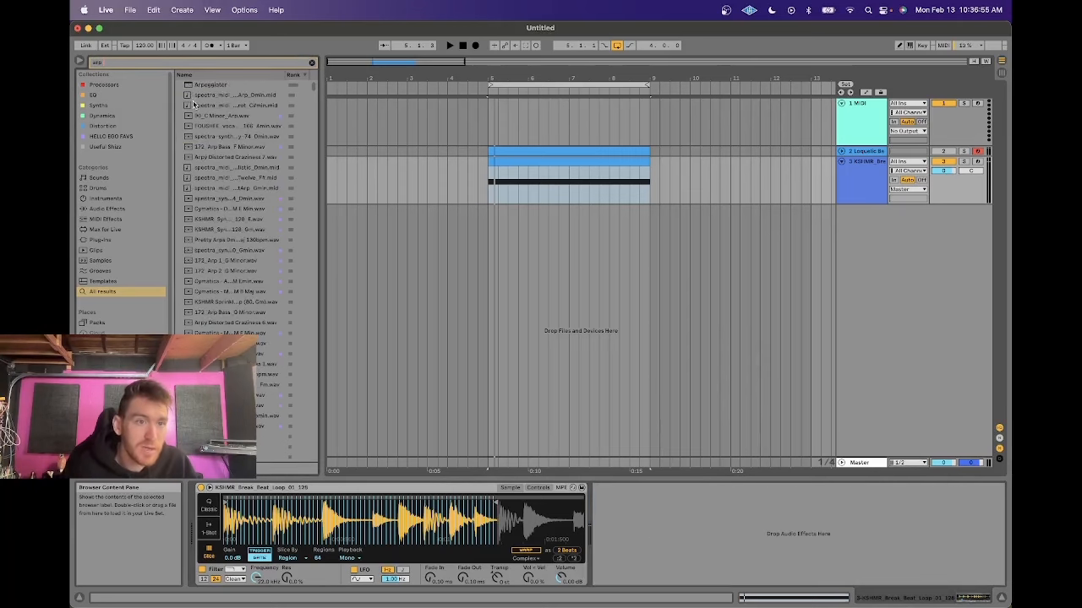
double_click(189, 85)
key(space)
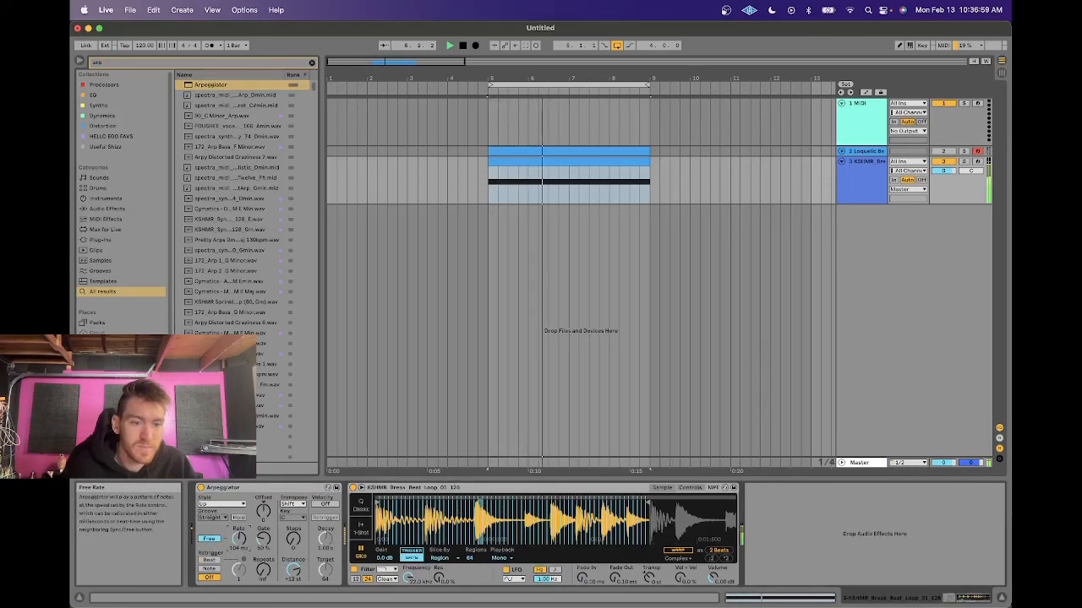
mouse_move(239, 539)
mouse_down()
mouse_move(239, 571)
mouse_move(240, 526)
mouse_up()
key(space)
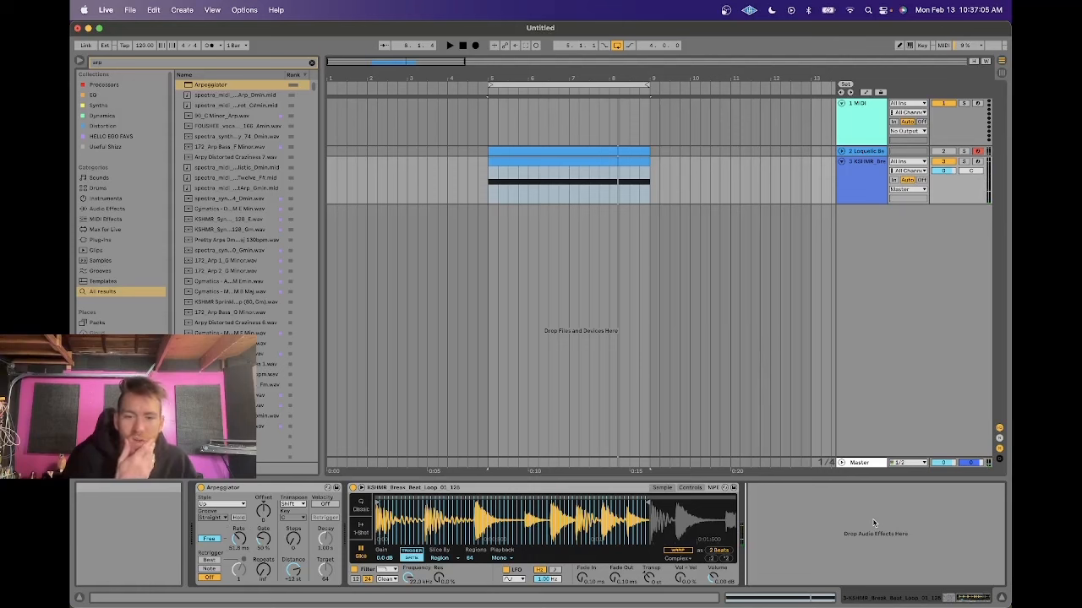
Step: Search the browser for "pitch" and load the Pitch device between Arpeggiator and Simpler
key(super+f)
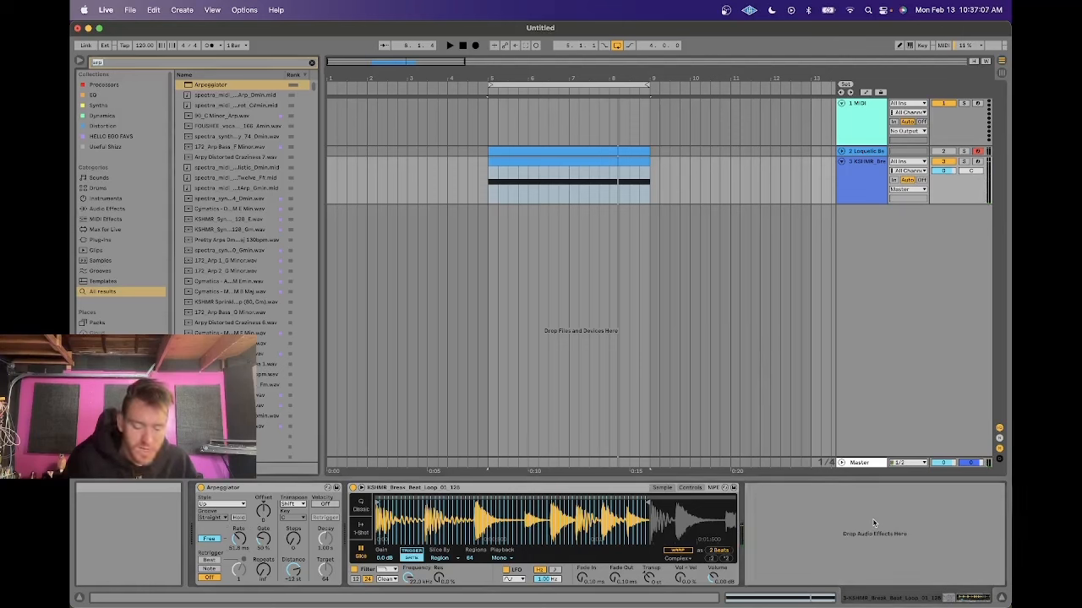
text(pitch)
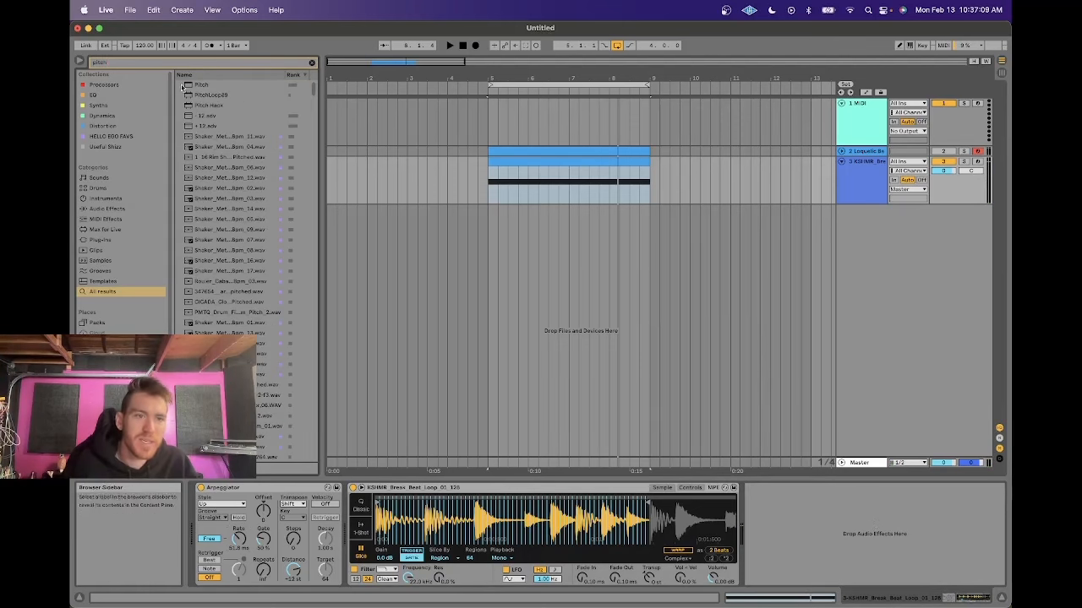
double_click(182, 88)
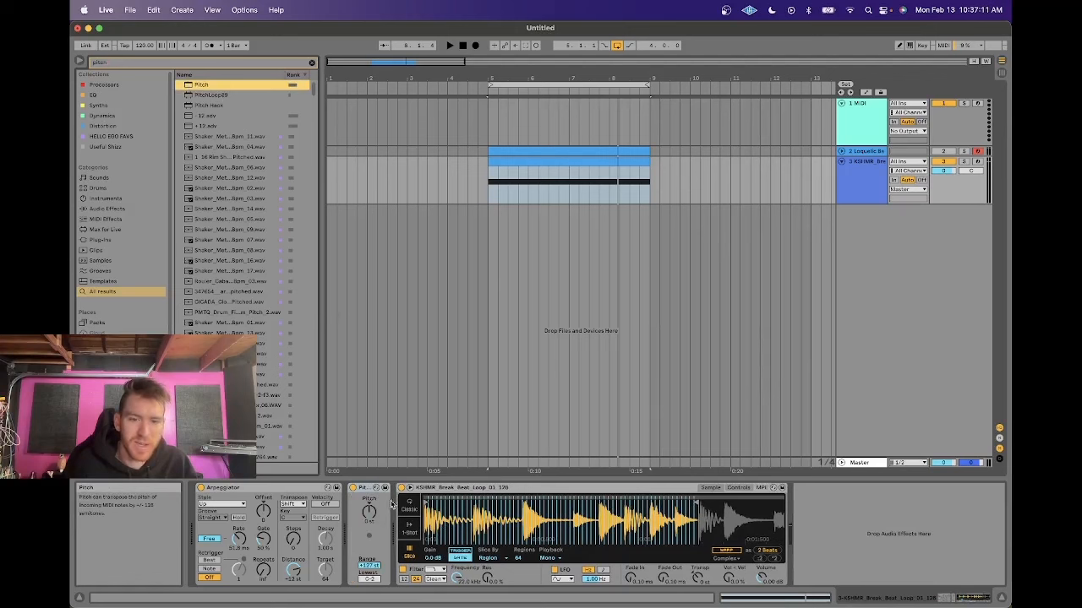
Step: Search the browser for "lfo" and load the LFO device after Simpler
click(870, 531)
key(super+f)
text(lf)
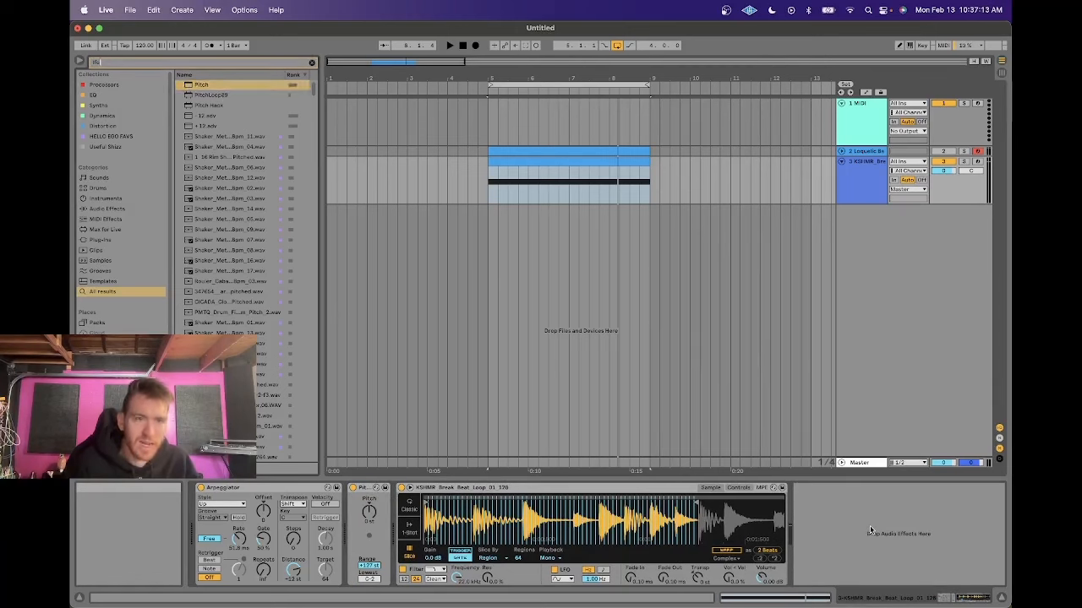
text(o)
key(Down)
key(Return)
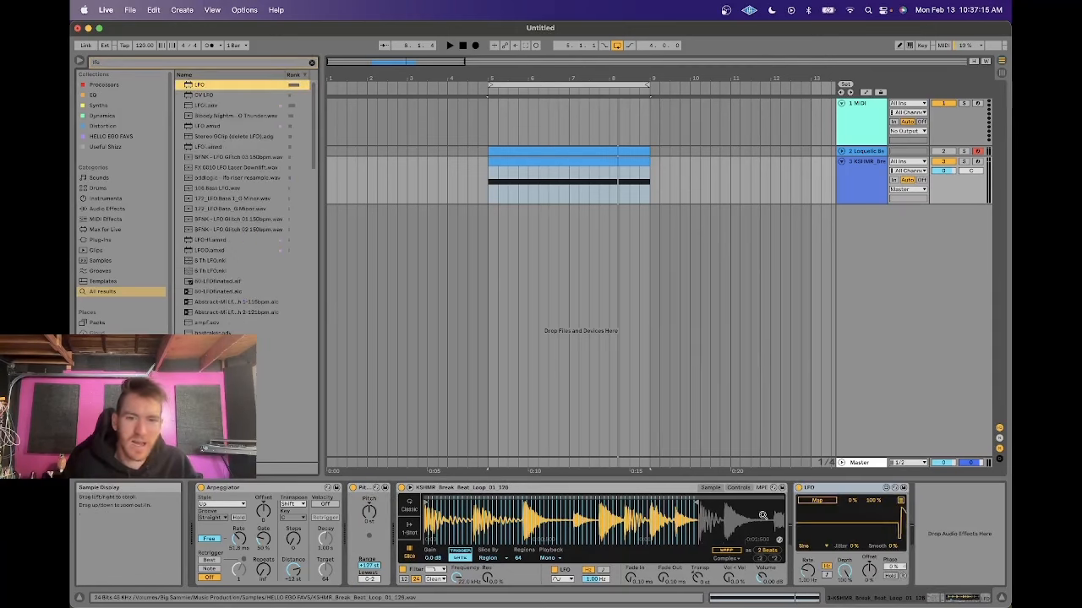
Step: Map the LFO to the Pitch device's transposition with an Up waveform and audition the slowly scanned slices
click(804, 546)
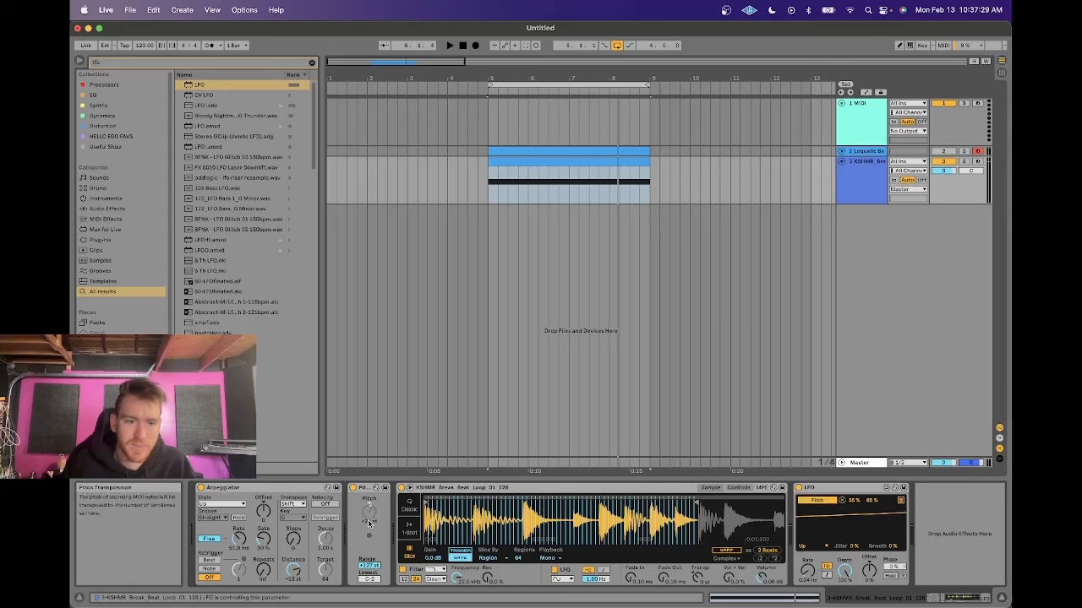
key(space)
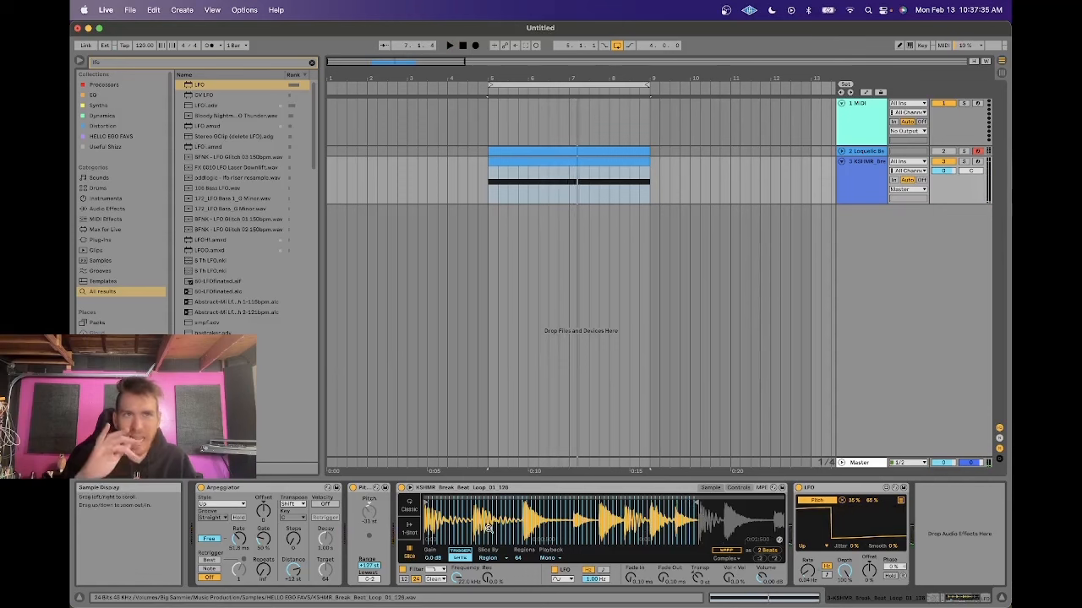
key(space)
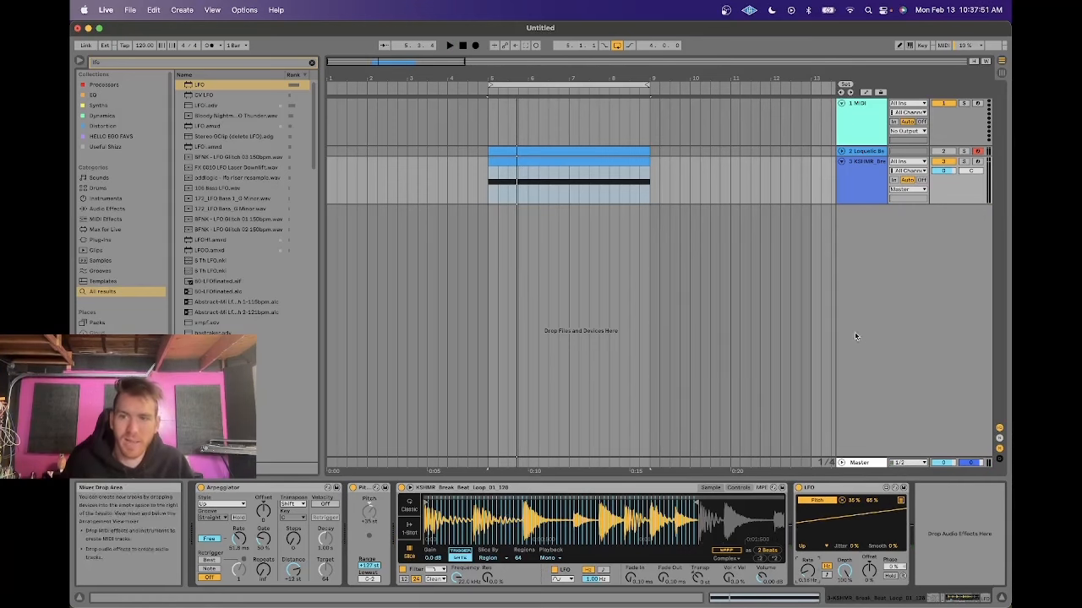
Step: Duplicate the KSHMR break track, deactivate and fold the original, and select the duplicate
click(867, 171)
key(super+d)
click(938, 162)
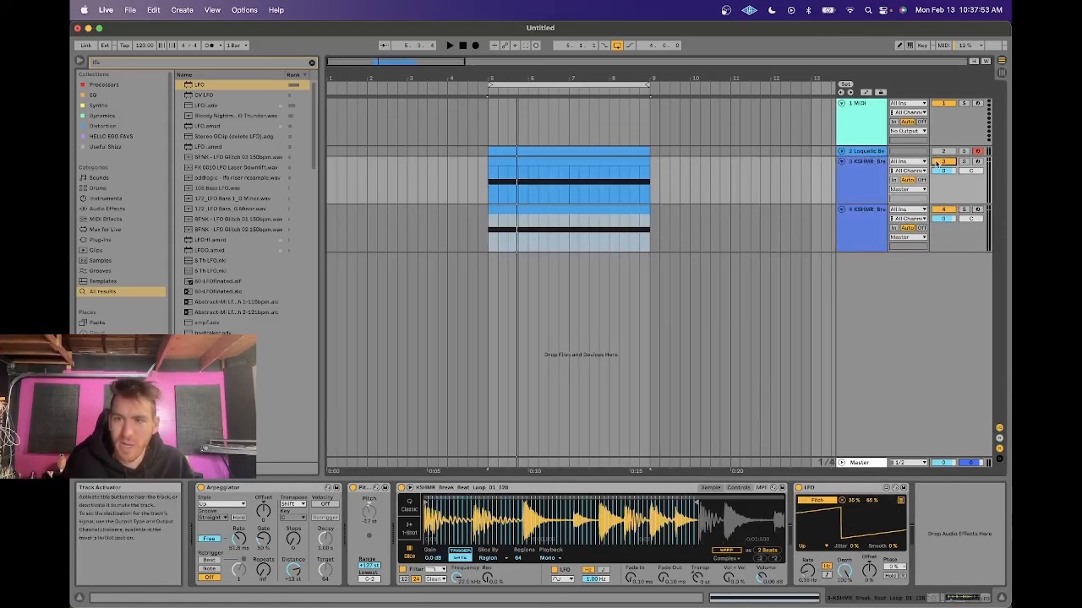
click(841, 161)
click(859, 192)
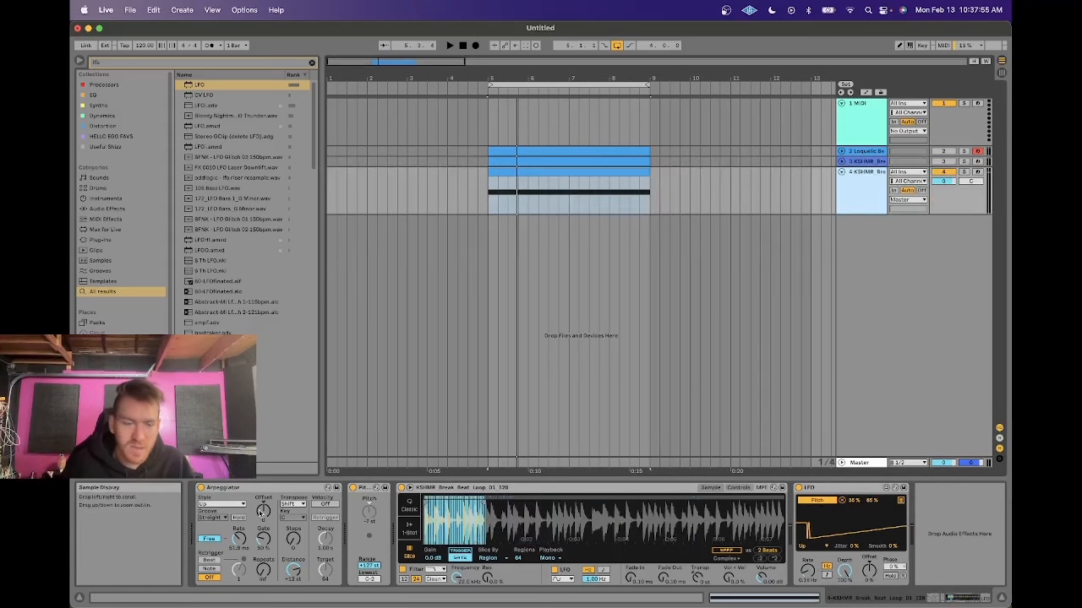
Step: Delete the Pitch and LFO devices from the duplicate track and switch its Simpler to Classic mode
click(214, 490)
click(364, 489)
key(Delete)
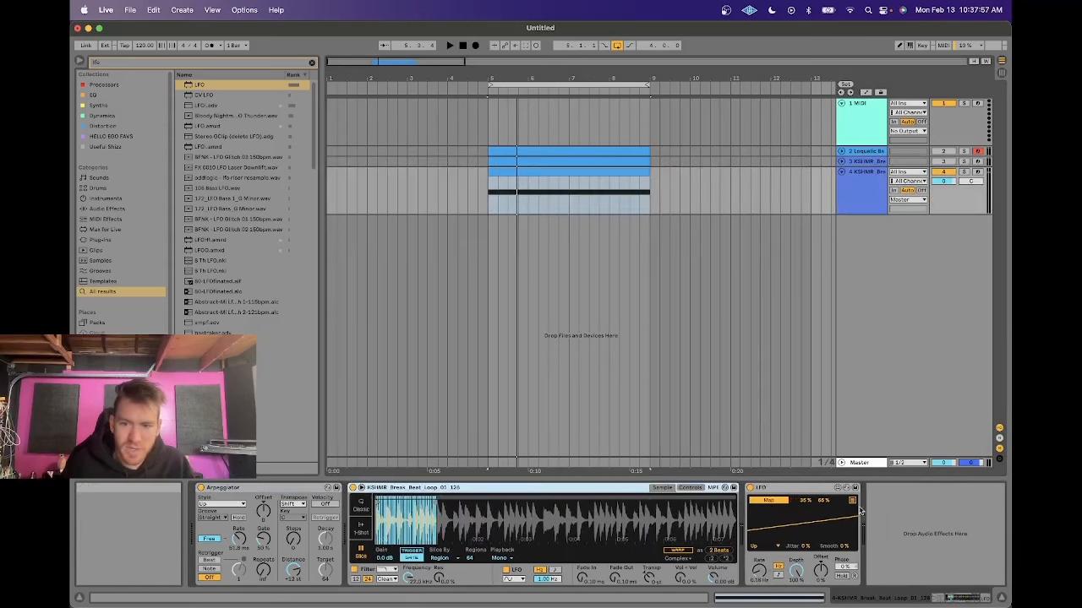
click(797, 491)
key(Delete)
click(366, 510)
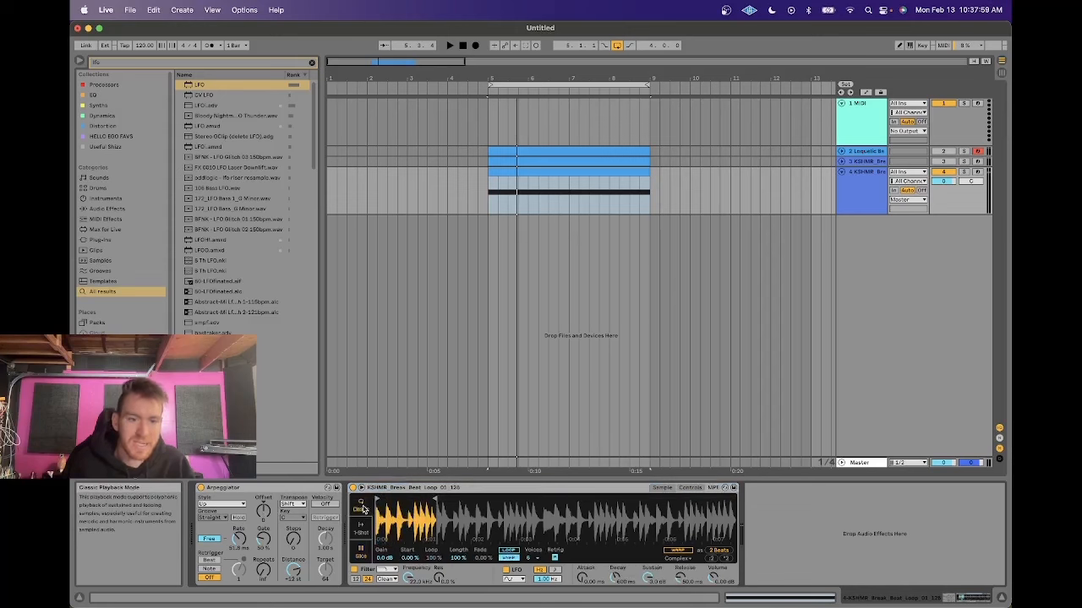
Step: Inspect the bass track's device chain and the Sample Start setting in its Sampler
click(873, 150)
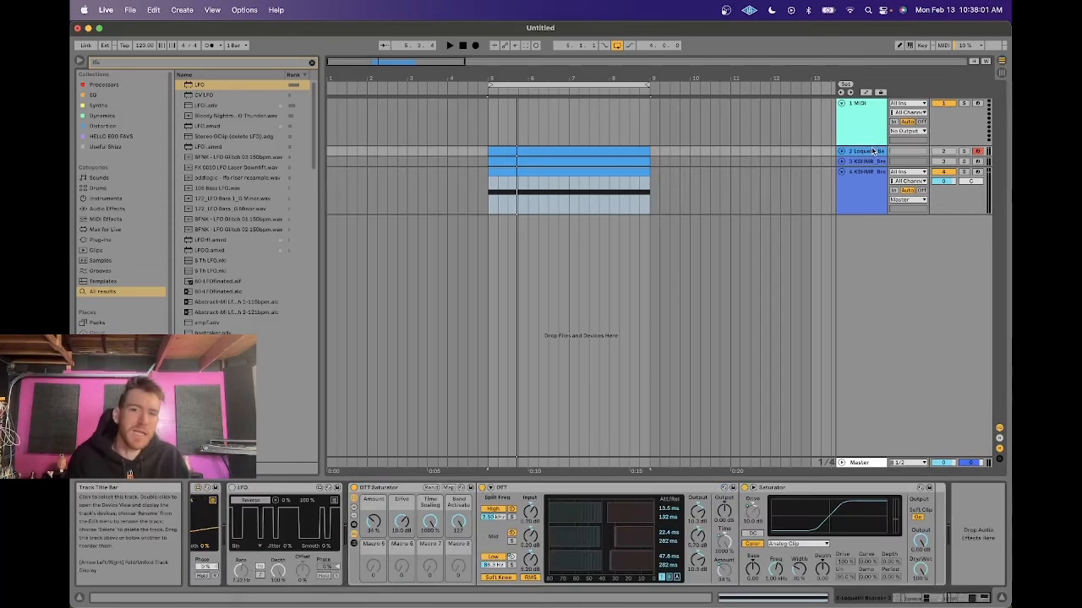
scroll(362, 522, left, 15)
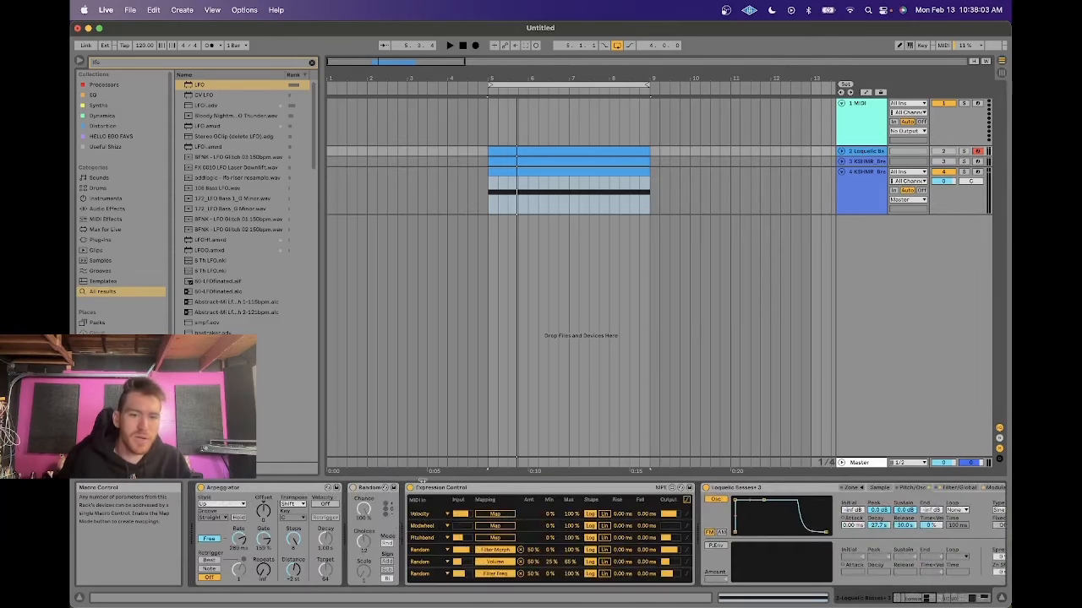
scroll(396, 503, right, 10)
click(427, 488)
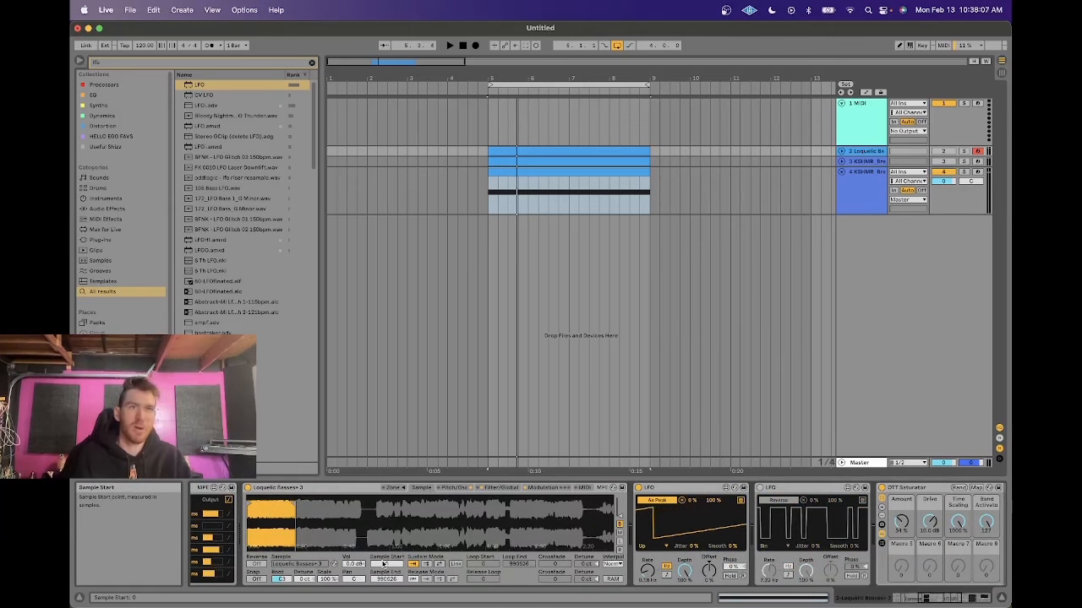
Step: On the duplicate break track, extend the sample region to the full 4 bars and show automation for Simpler's Start
click(854, 186)
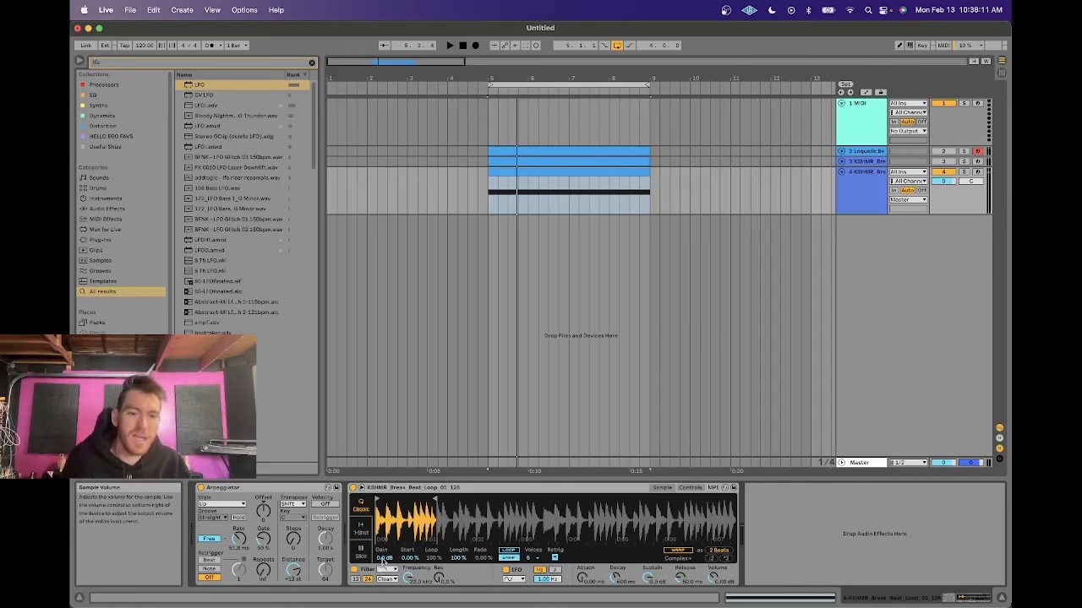
mouse_move(435, 499)
mouse_down()
mouse_move(831, 517)
mouse_move(928, 564)
mouse_up()
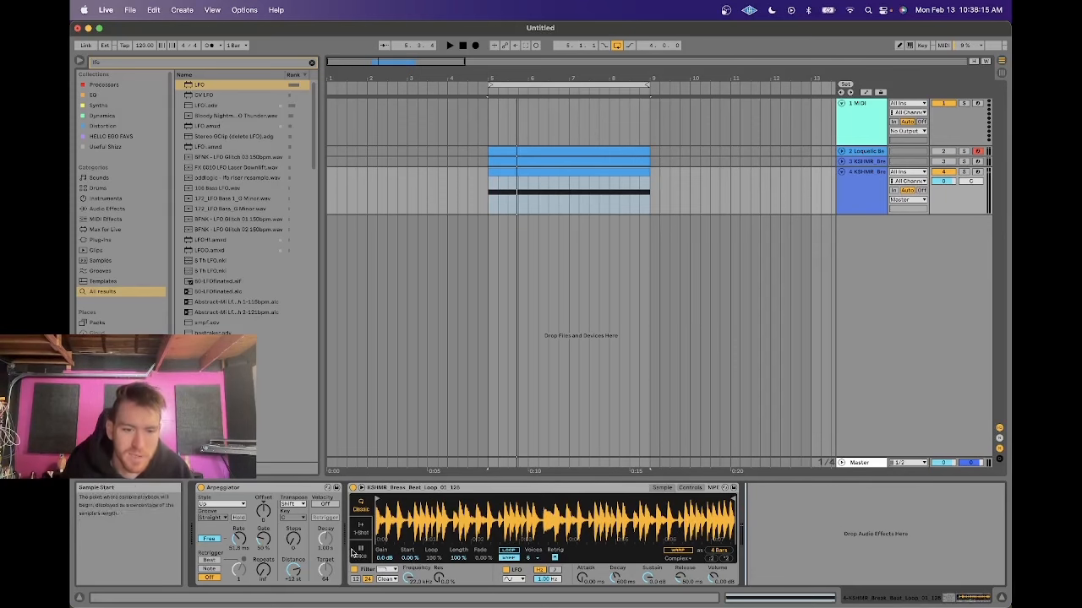
mouse_move(409, 559)
mouse_down()
mouse_move(412, 550)
mouse_move(412, 561)
mouse_up()
key(a)
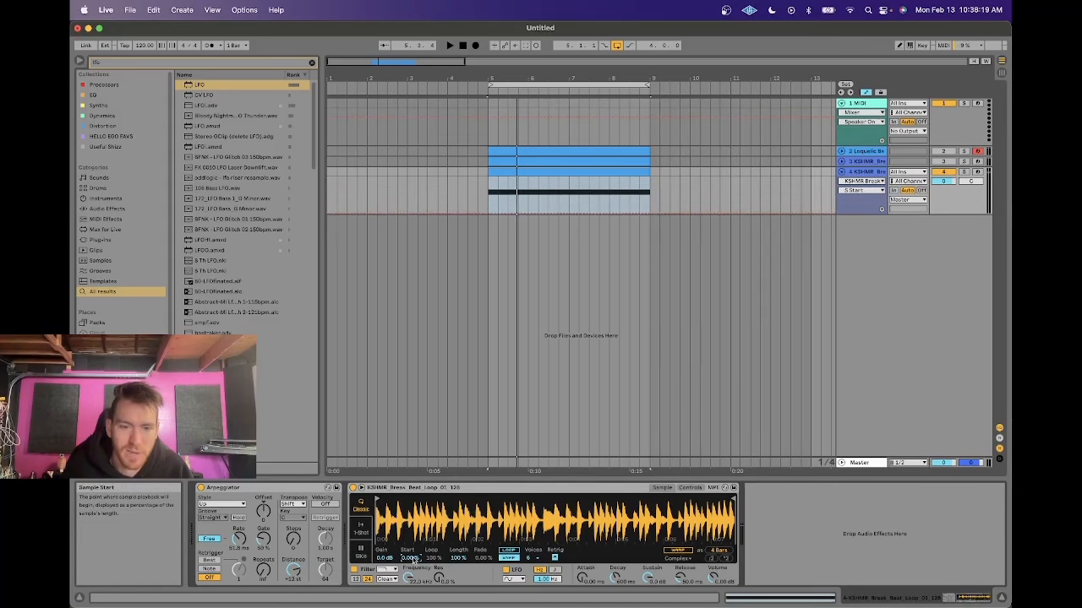
Step: Play the clip while testing Simpler's sample Start control on the full break loop
key(space)
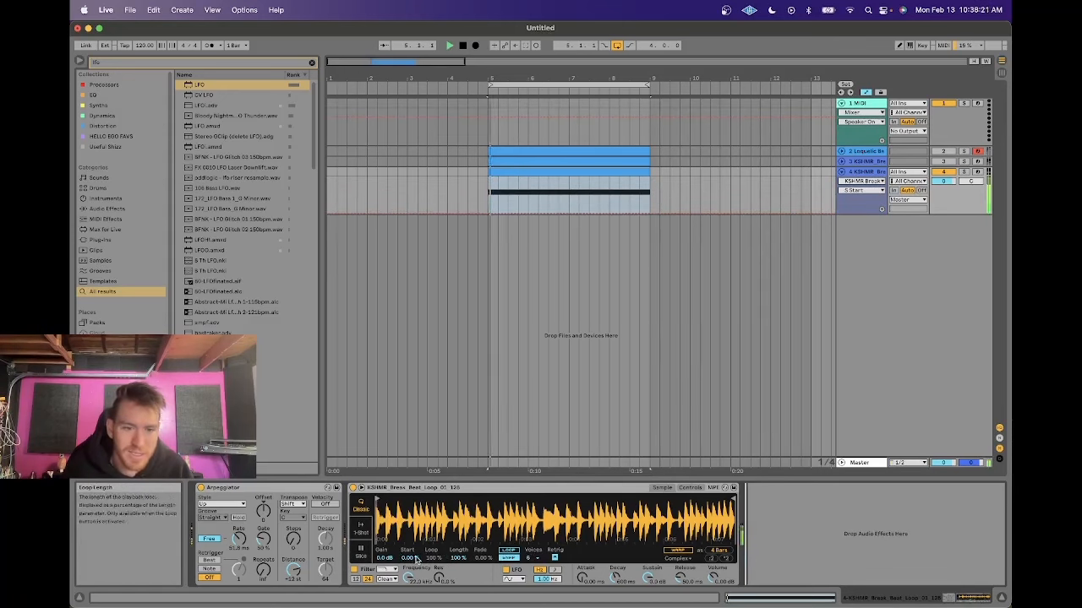
mouse_move(409, 559)
mouse_down()
mouse_move(409, 544)
mouse_move(409, 559)
mouse_up()
key(space)
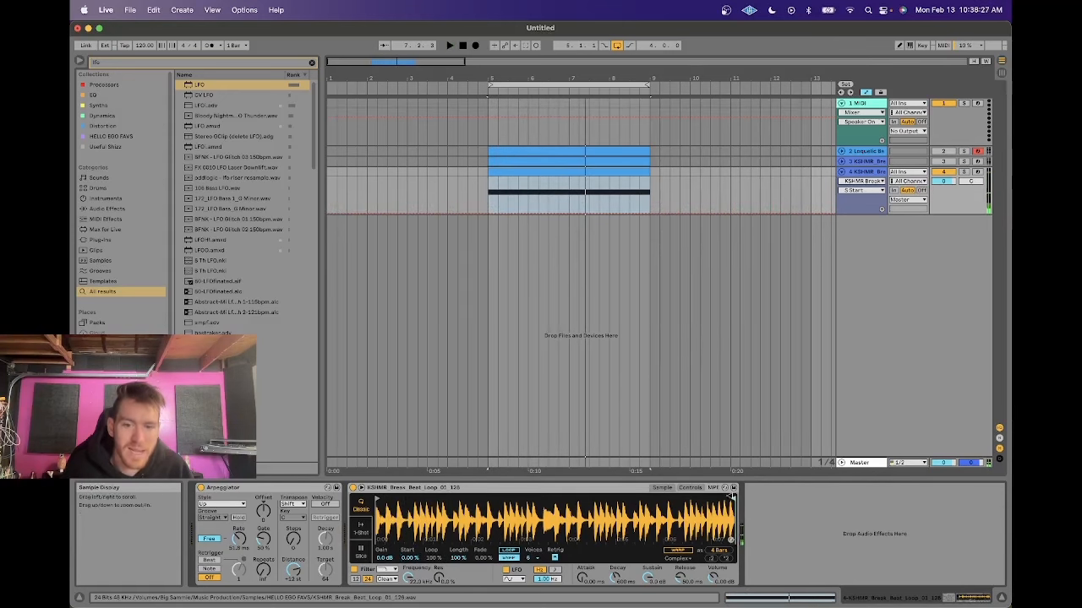
Step: Shorten the break sample's region in Simpler to 2 bars
drag(735, 499, 535, 499)
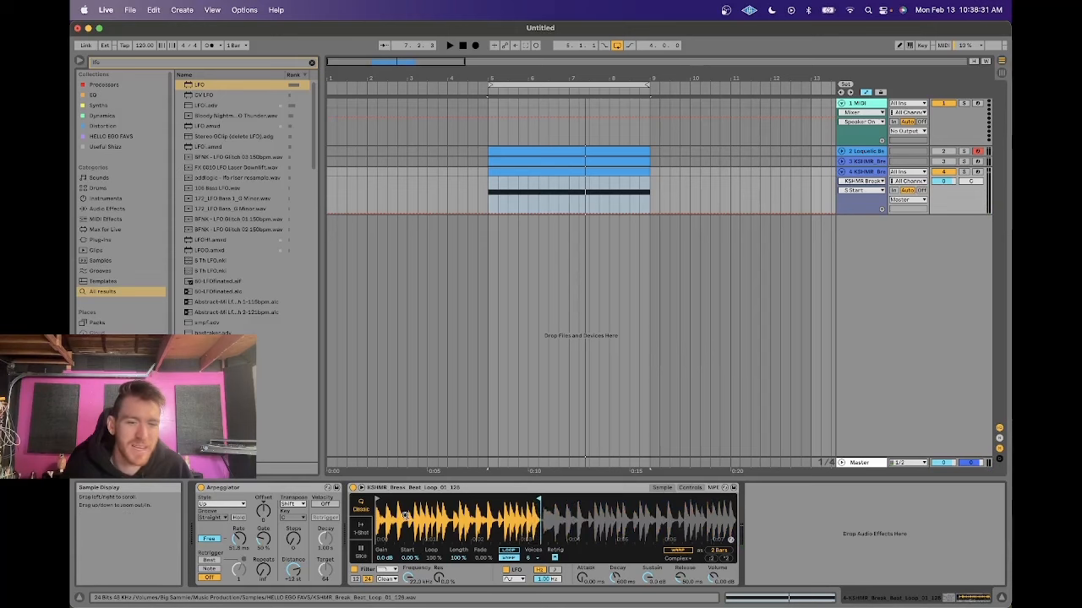
drag(406, 515, 416, 559)
key(space)
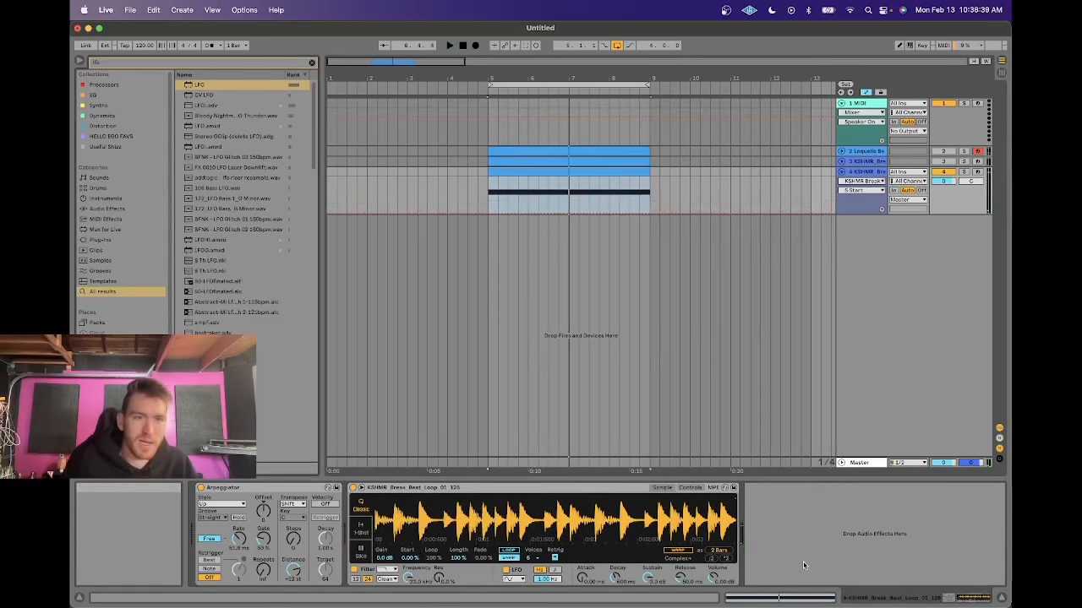
Step: Add an LFO with the Up waveform after Simpler, map it to sample Start, and slow its rate well below 1 Hz
double_click(204, 84)
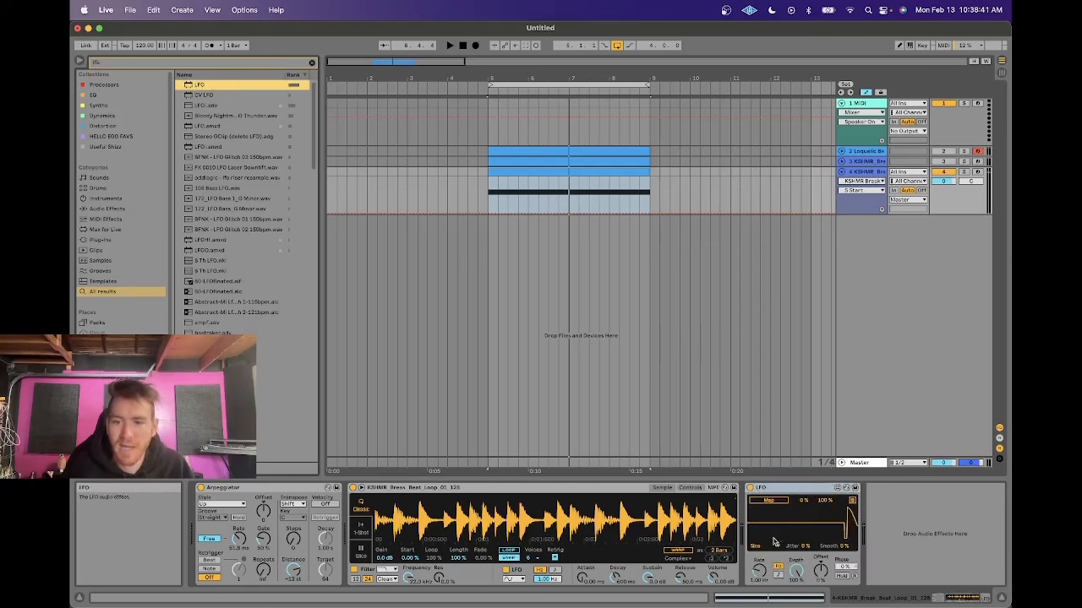
click(757, 547)
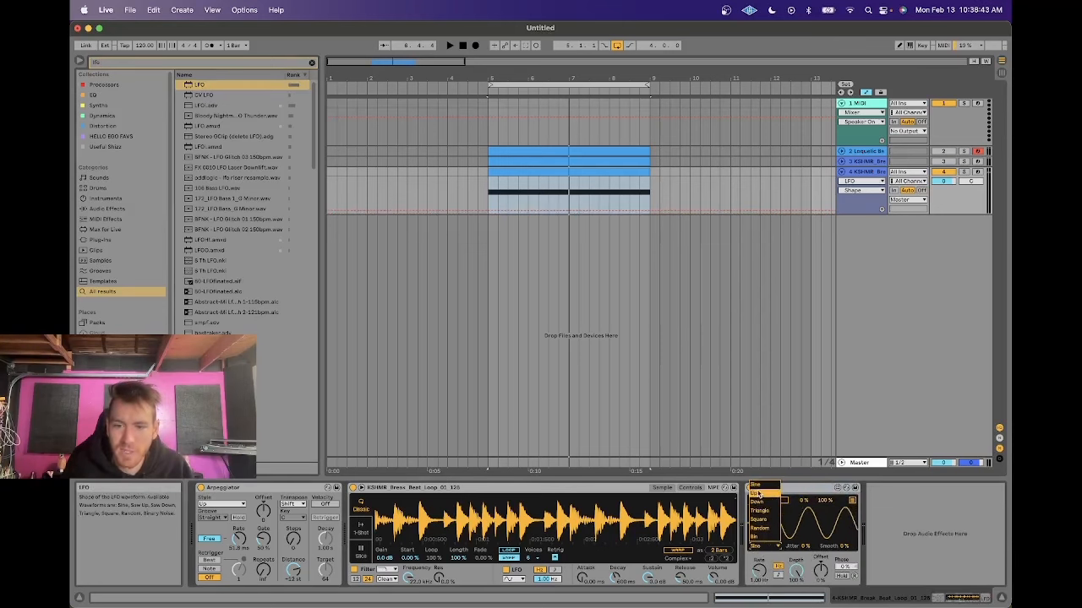
click(762, 496)
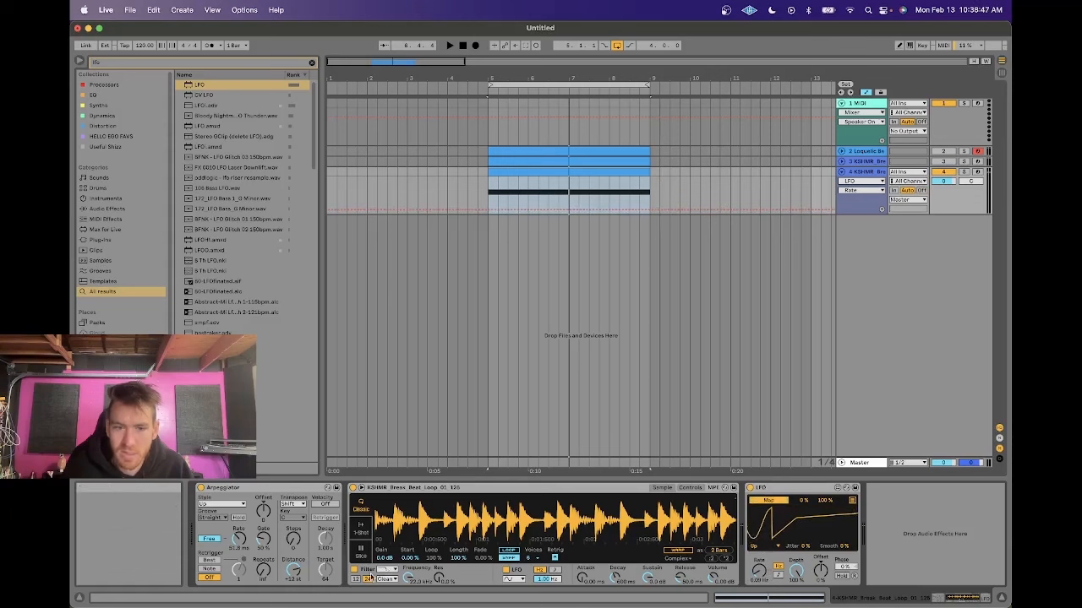
click(410, 558)
key(space)
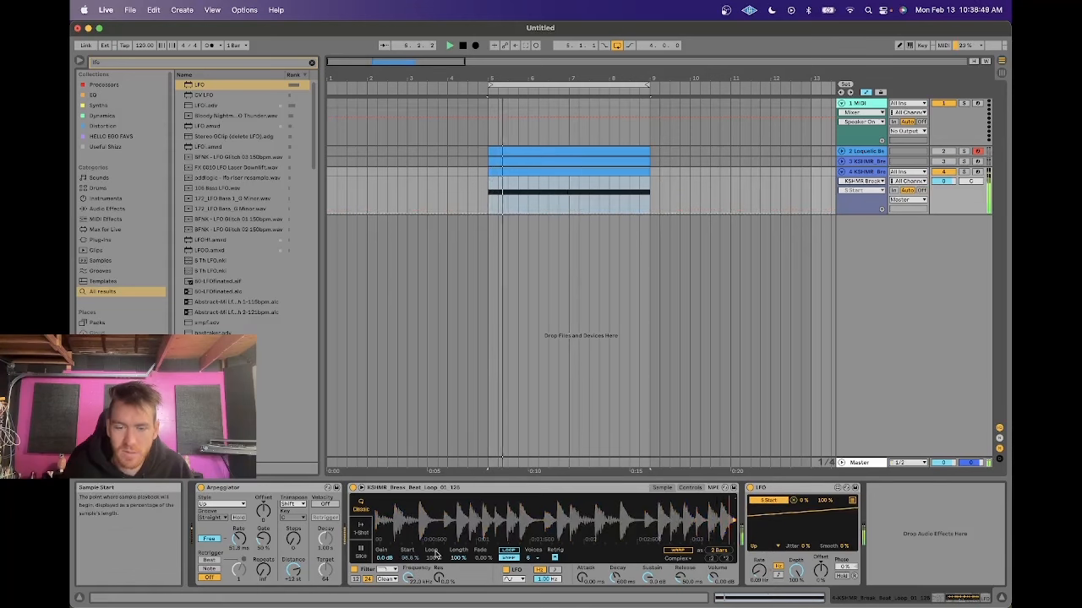
drag(448, 532, 448, 511)
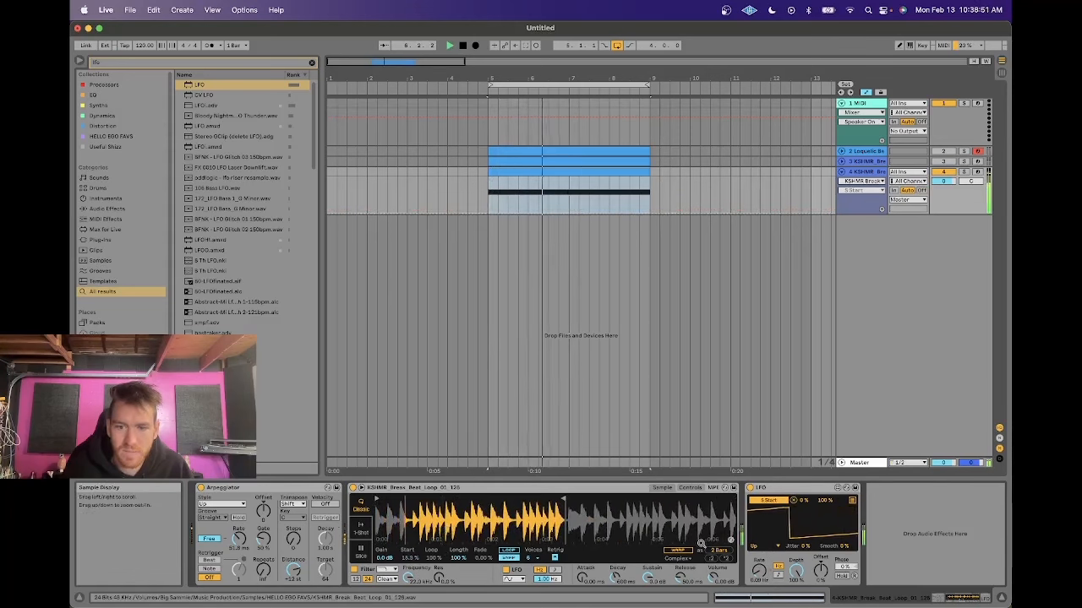
drag(757, 574, 758, 579)
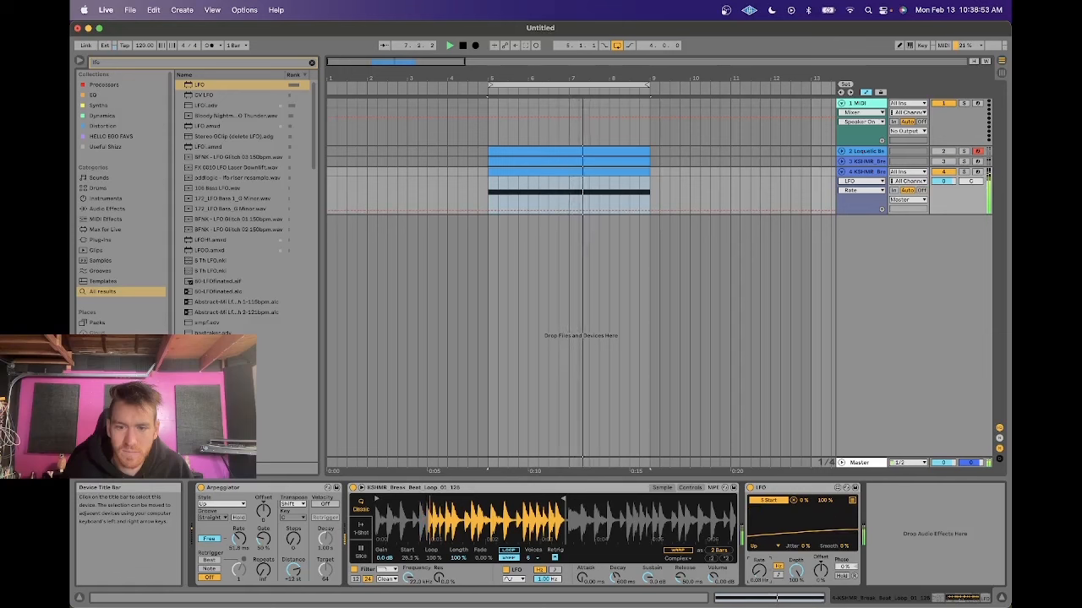
Step: Toggle Simpler's Snap option and reduce the sample Length to 1.56% while auditioning the clip
click(508, 558)
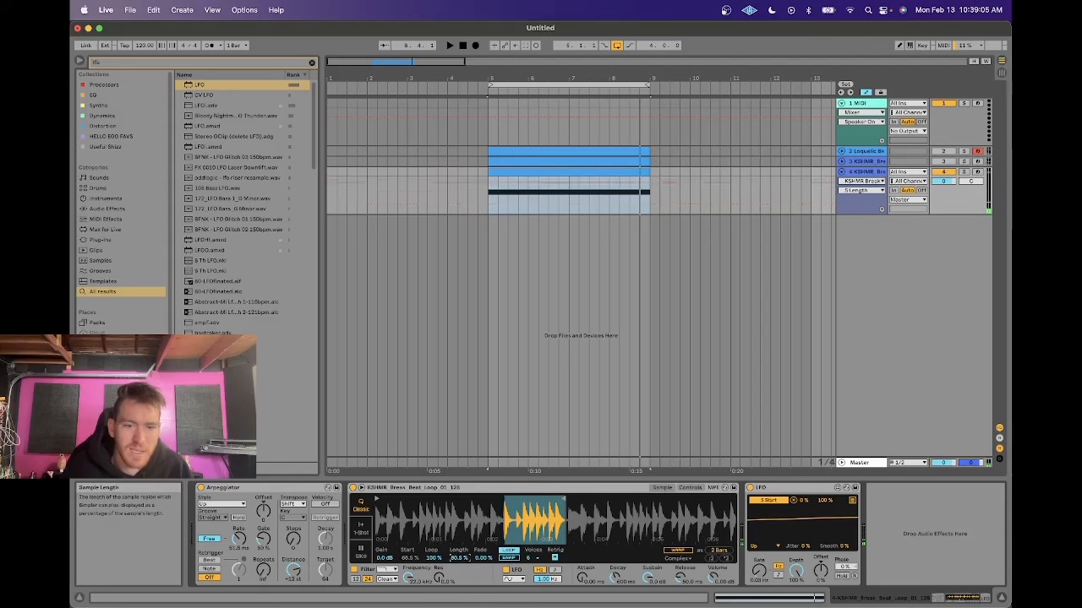
drag(463, 558, 463, 607)
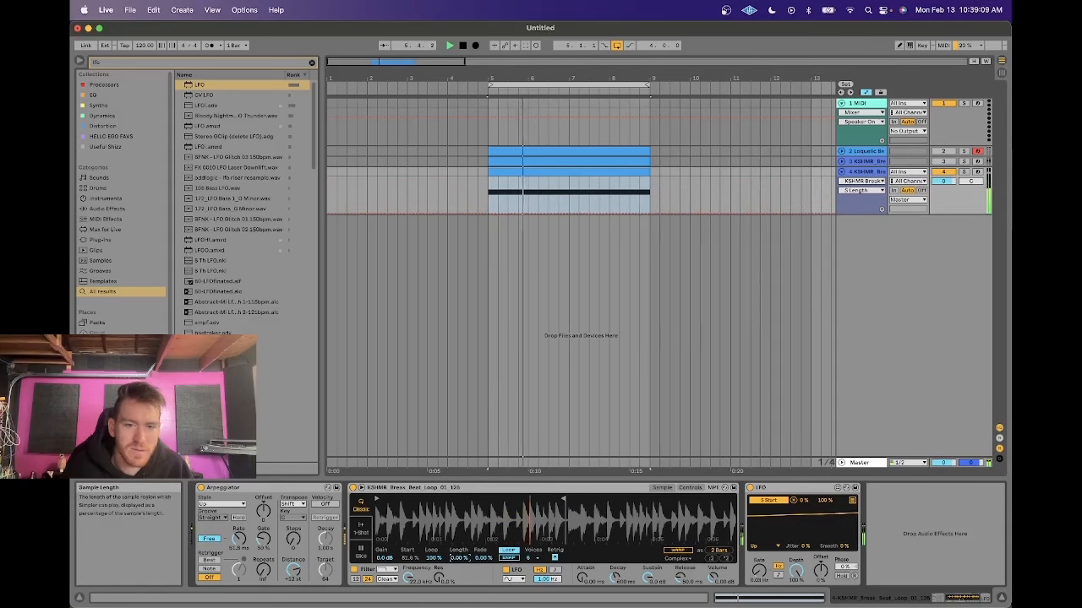
drag(545, 516, 544, 592)
drag(563, 519, 563, 469)
key(space)
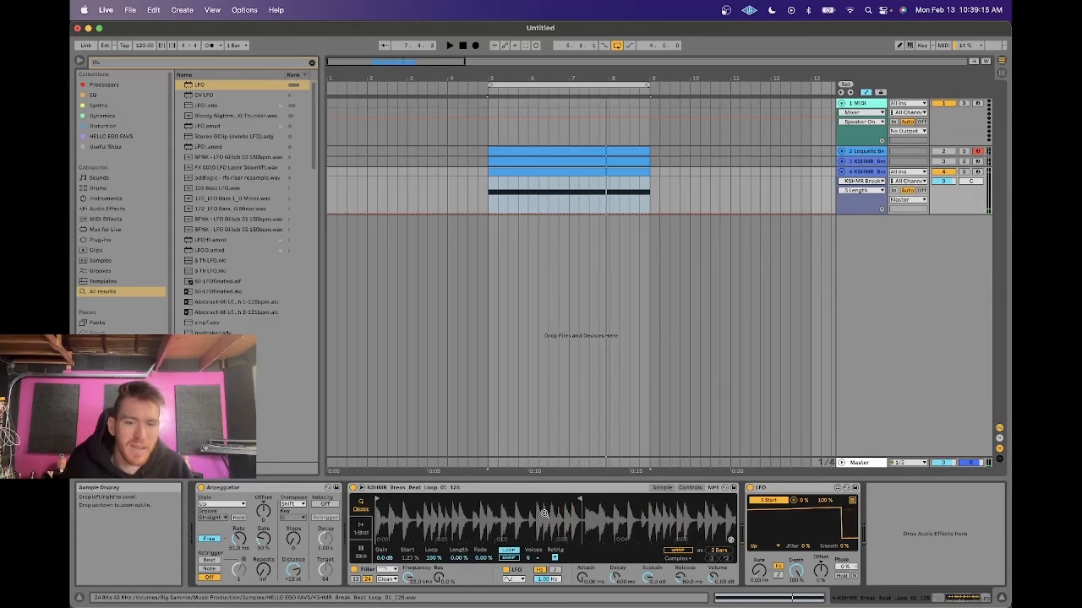
drag(385, 519, 384, 551)
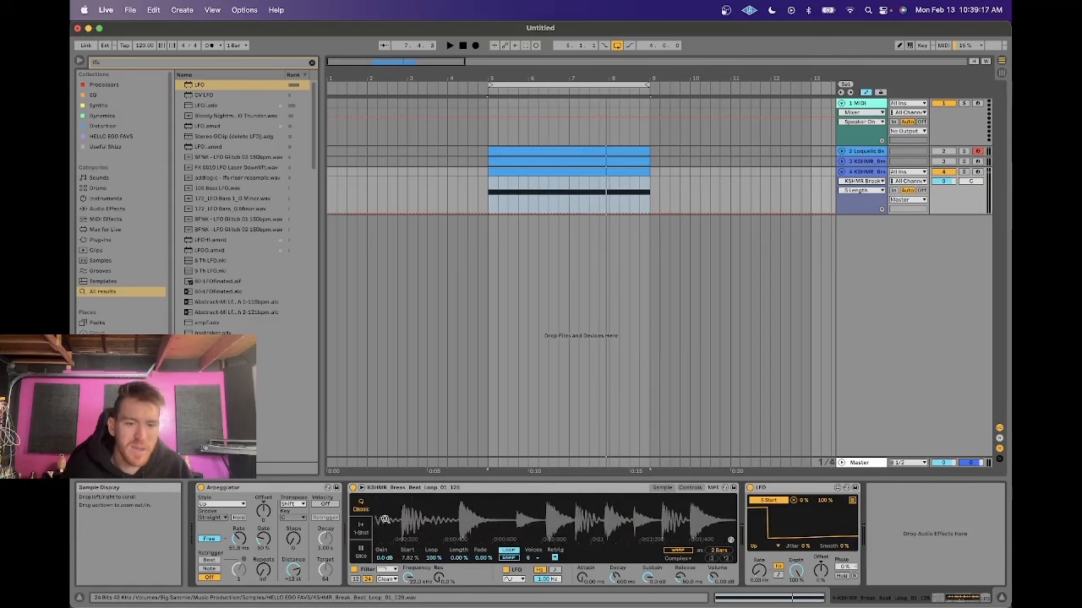
mouse_move(431, 519)
mouse_down()
mouse_move(431, 552)
mouse_move(431, 505)
mouse_up()
drag(470, 560, 461, 563)
key(space)
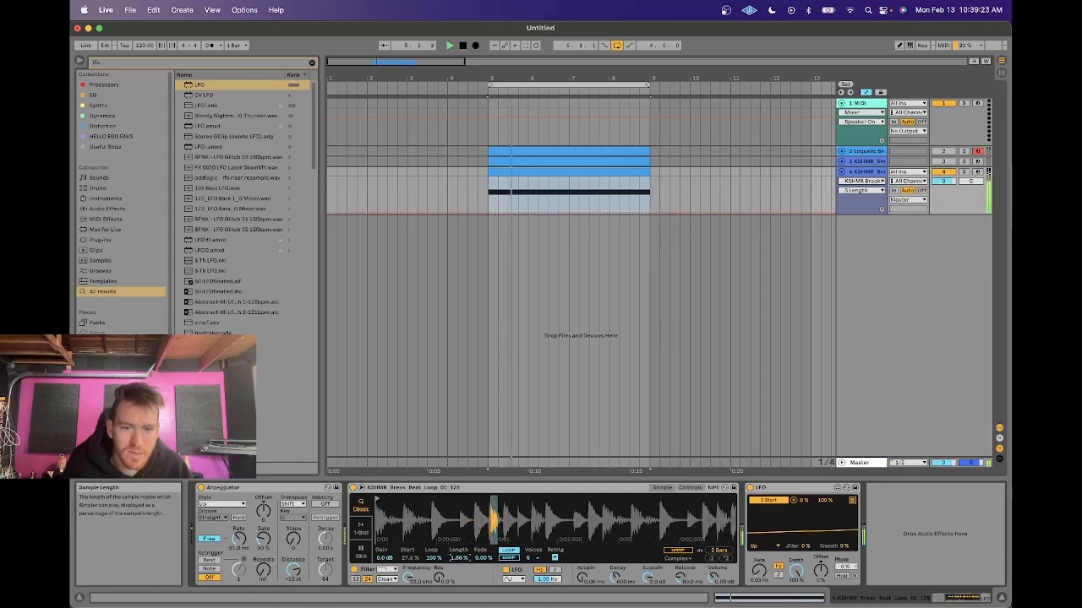
Step: Set the Arpeggiator's free rate to 120 ms and Simpler's loop Fade to 81.2%
drag(239, 539, 239, 509)
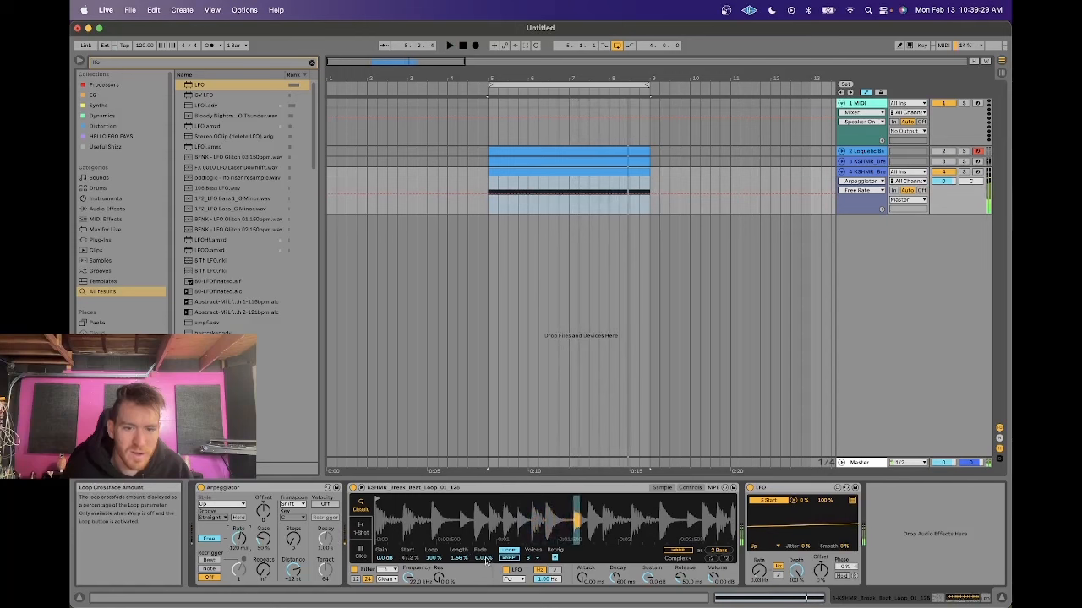
drag(481, 559, 487, 564)
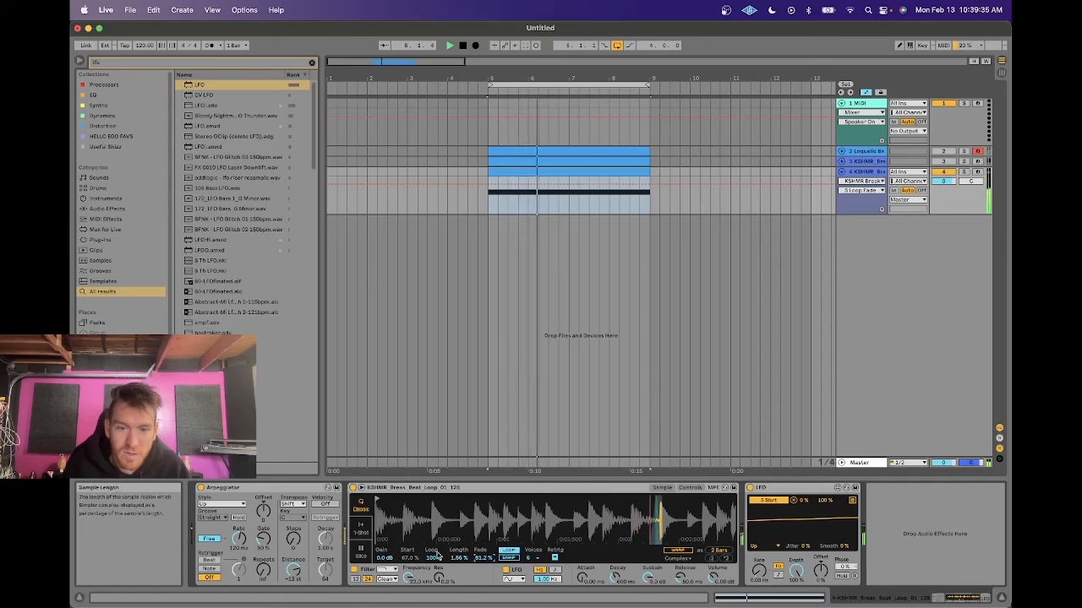
Step: Try shorter loop lengths in Simpler during playback and set Loop to 88.3%
drag(433, 558, 434, 589)
key(space)
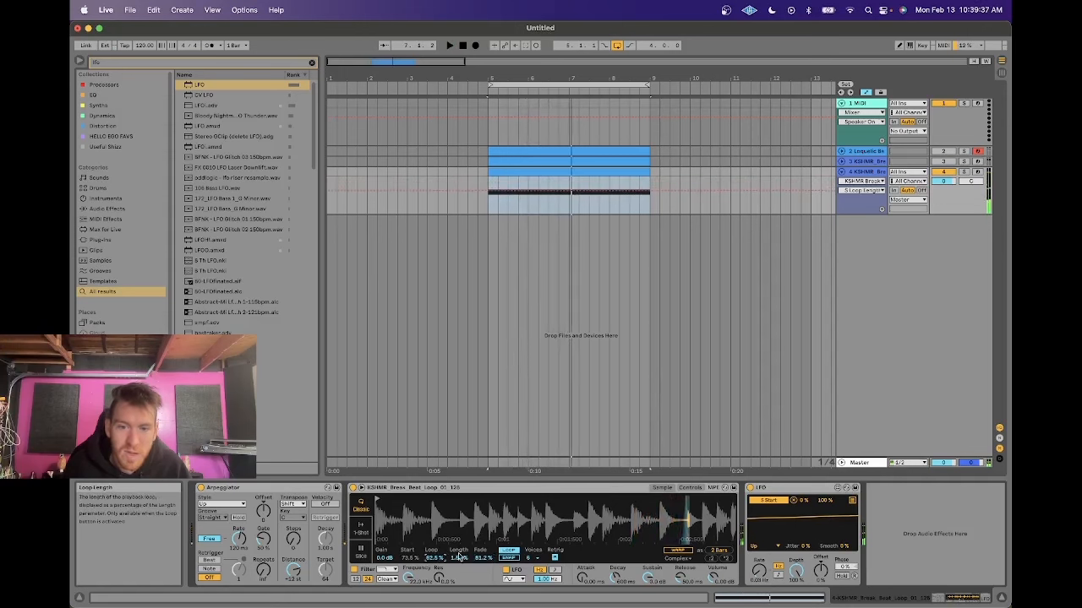
drag(672, 521, 450, 518)
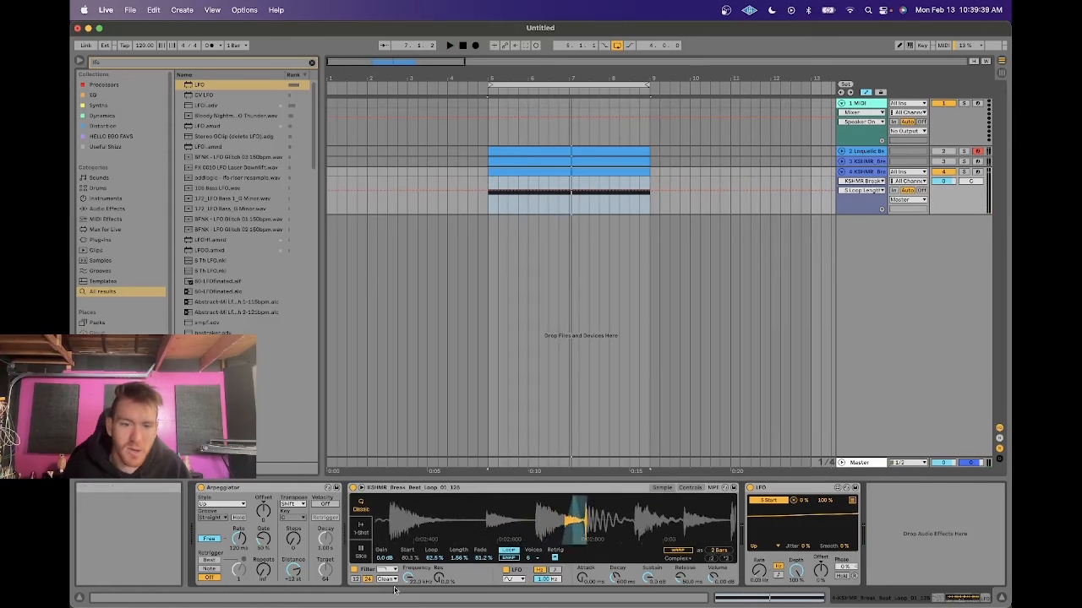
key(space)
drag(433, 558, 433, 534)
key(space)
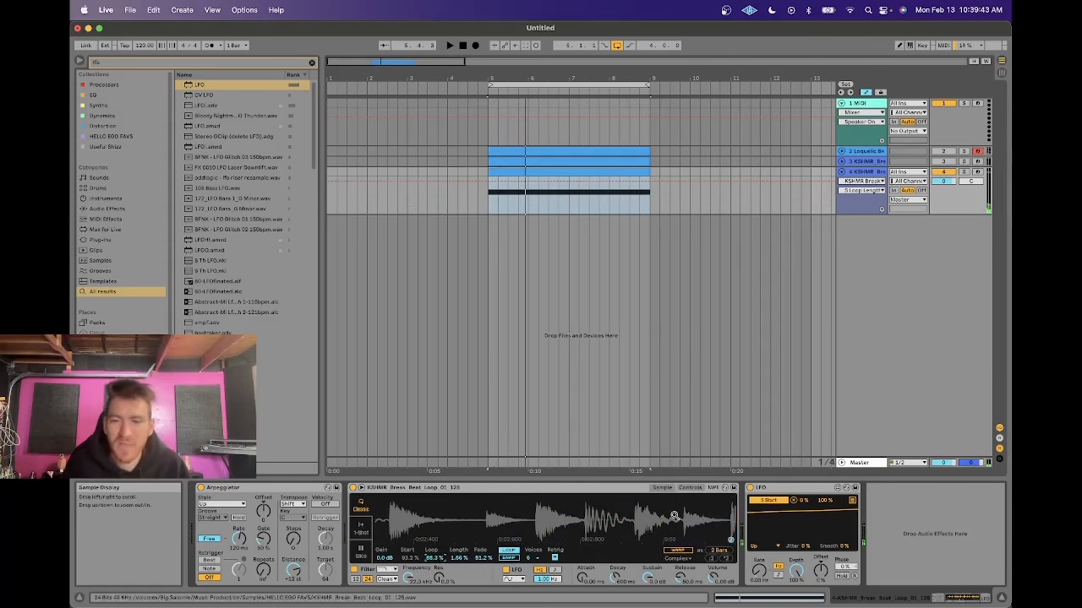
key(super+f)
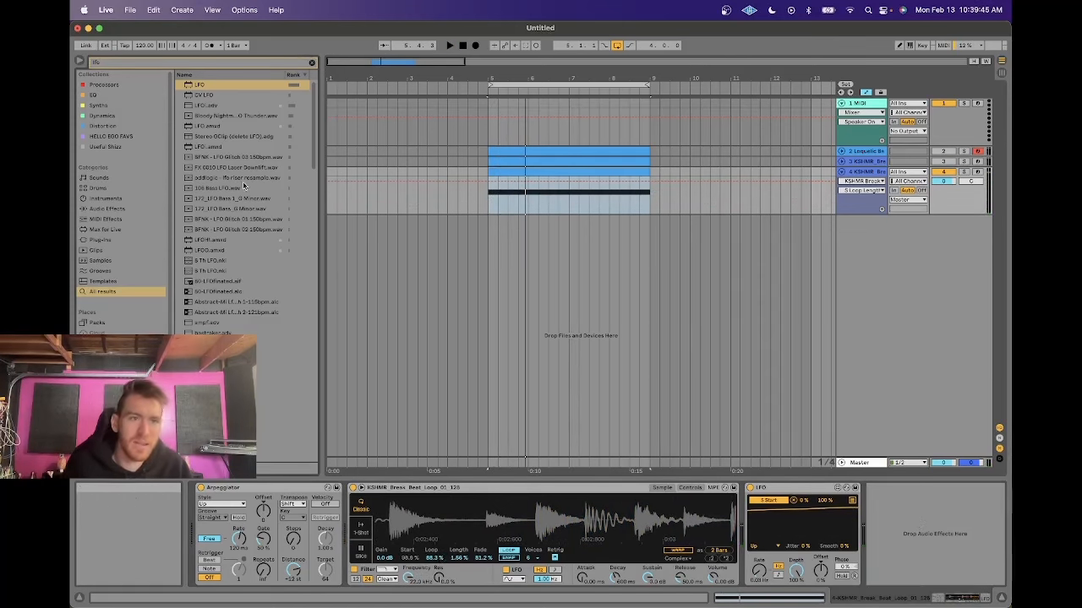
double_click(203, 85)
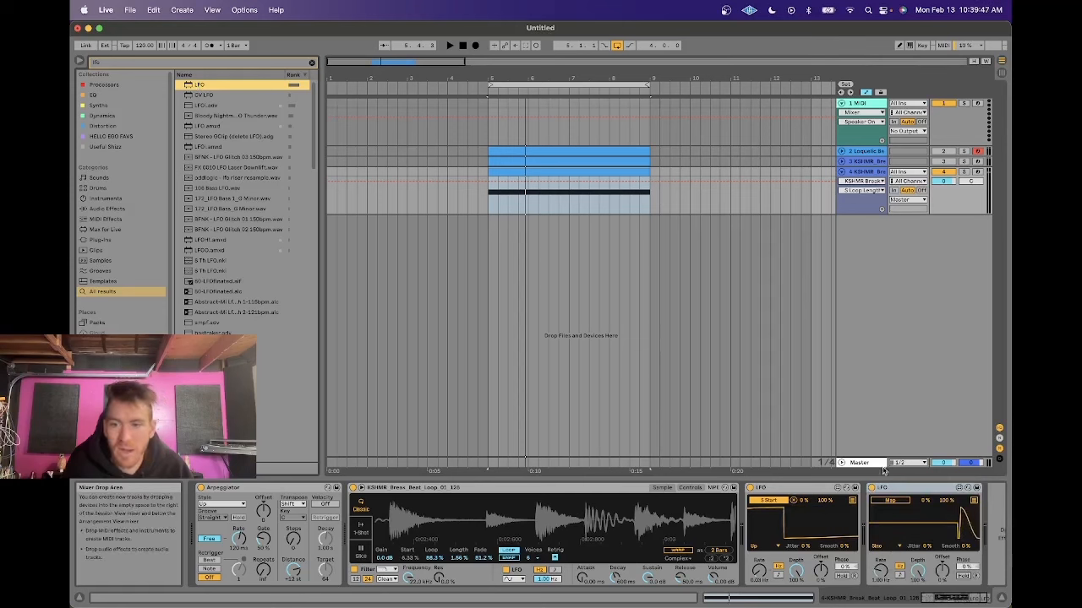
click(883, 488)
key(Delete)
Step: Group Simpler into an Instrument Rack and map Loop, Length and Fade to Macros 1, 2 and 3
click(626, 487)
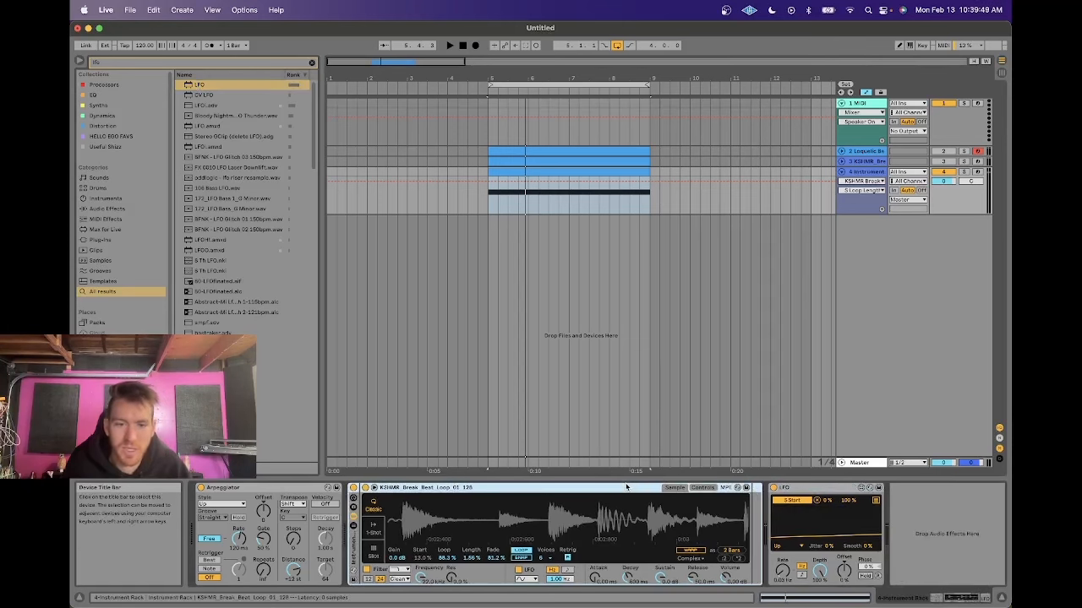
right_click(448, 560)
click(478, 440)
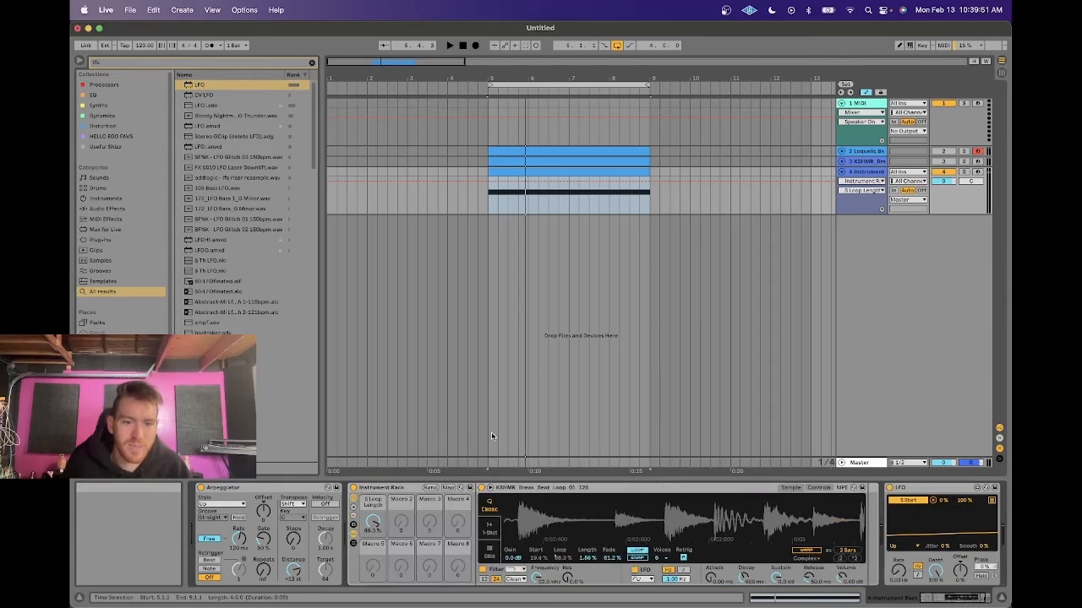
right_click(598, 561)
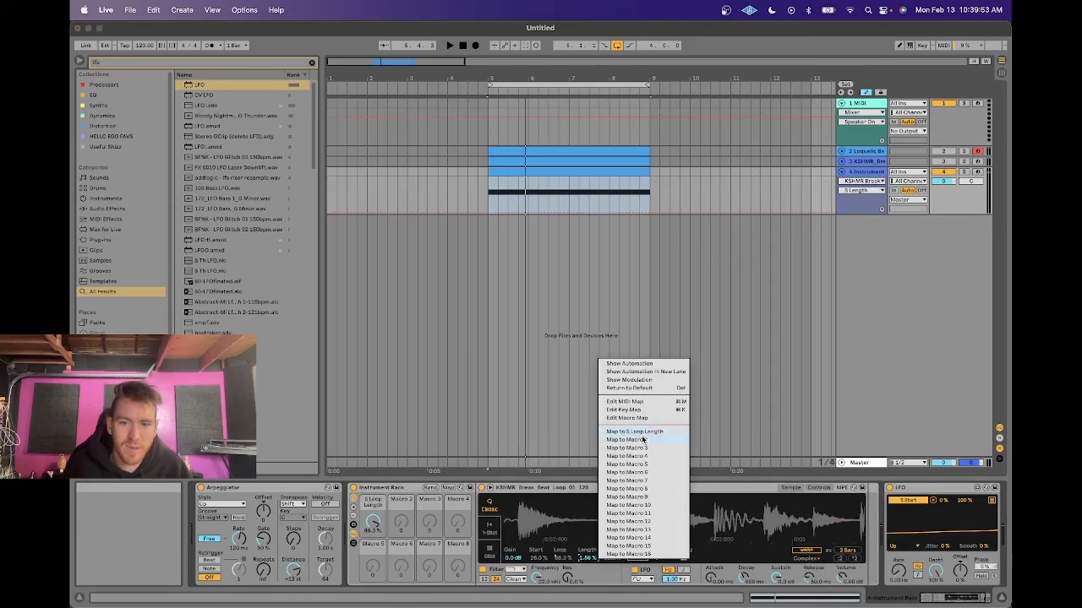
click(642, 440)
right_click(609, 561)
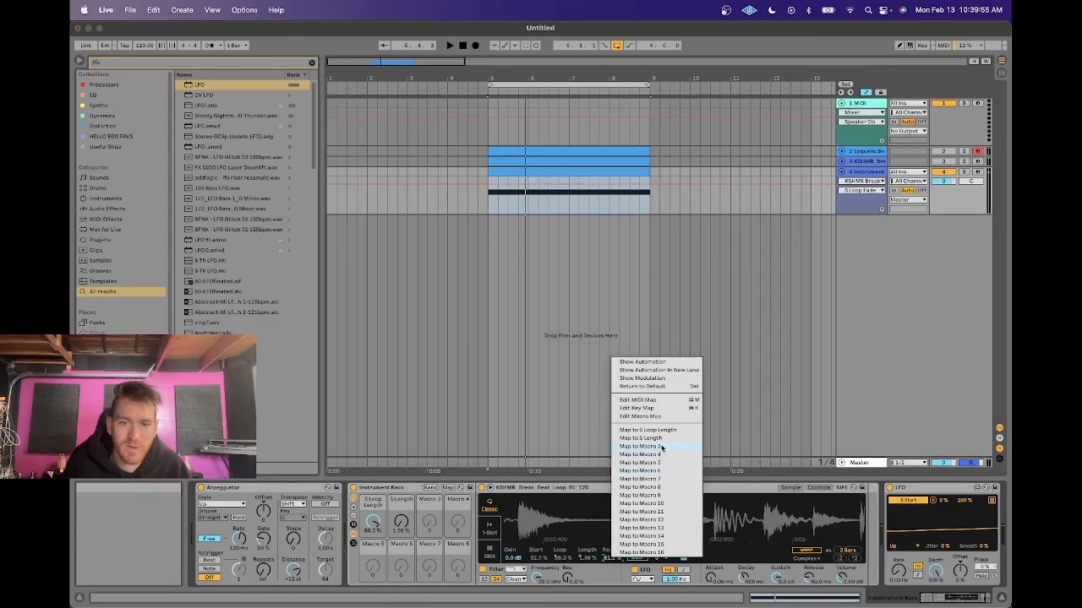
click(661, 447)
Step: Search the browser for "dev" and randomize the Instrument Rack's macros repeatedly while the clip plays
key(super+f)
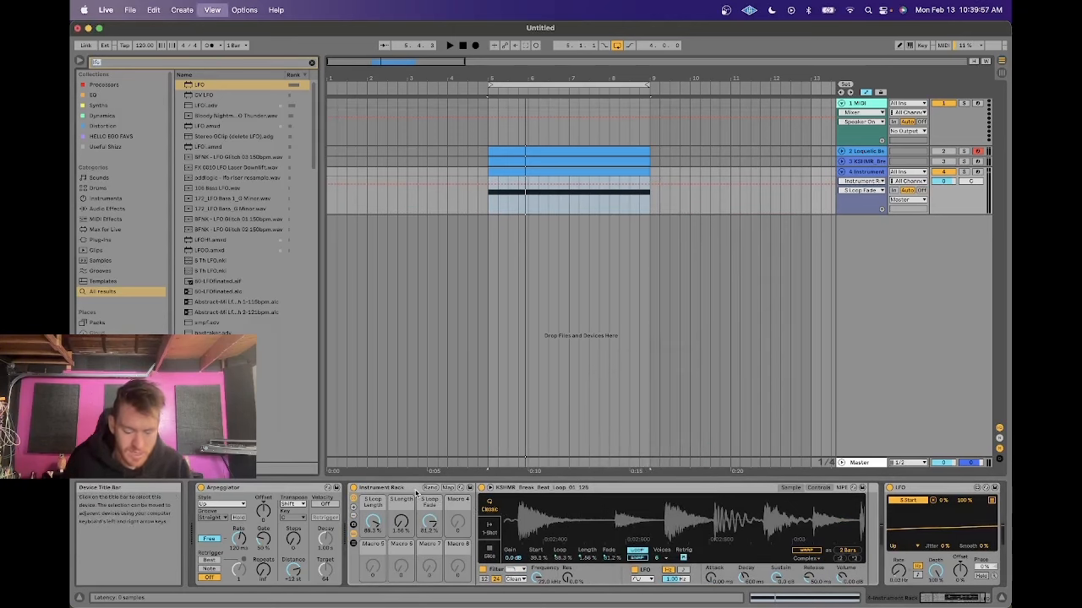
text(dev)
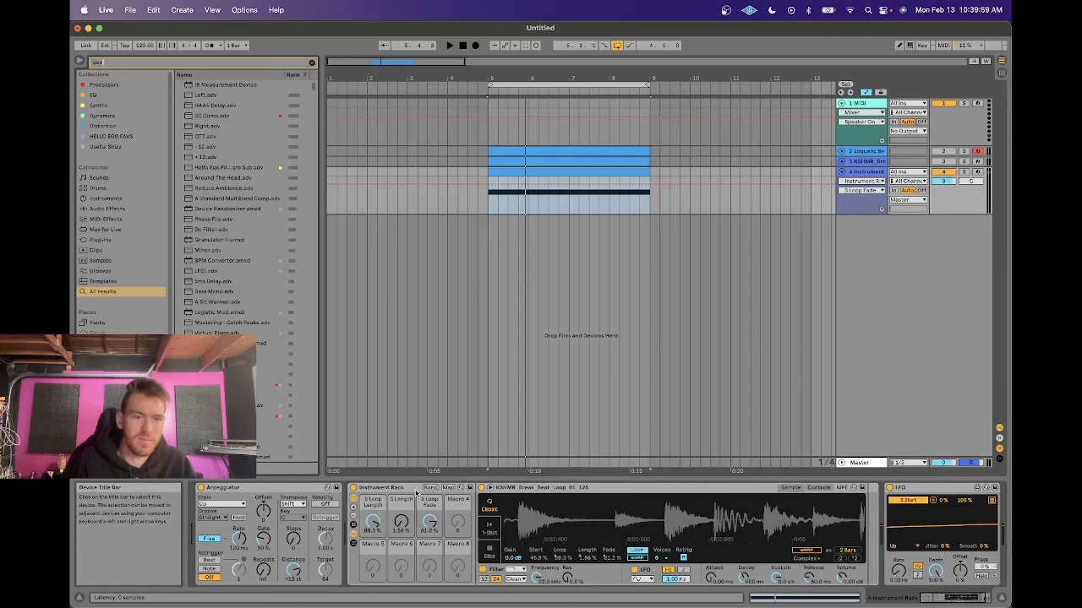
click(413, 489)
click(430, 488)
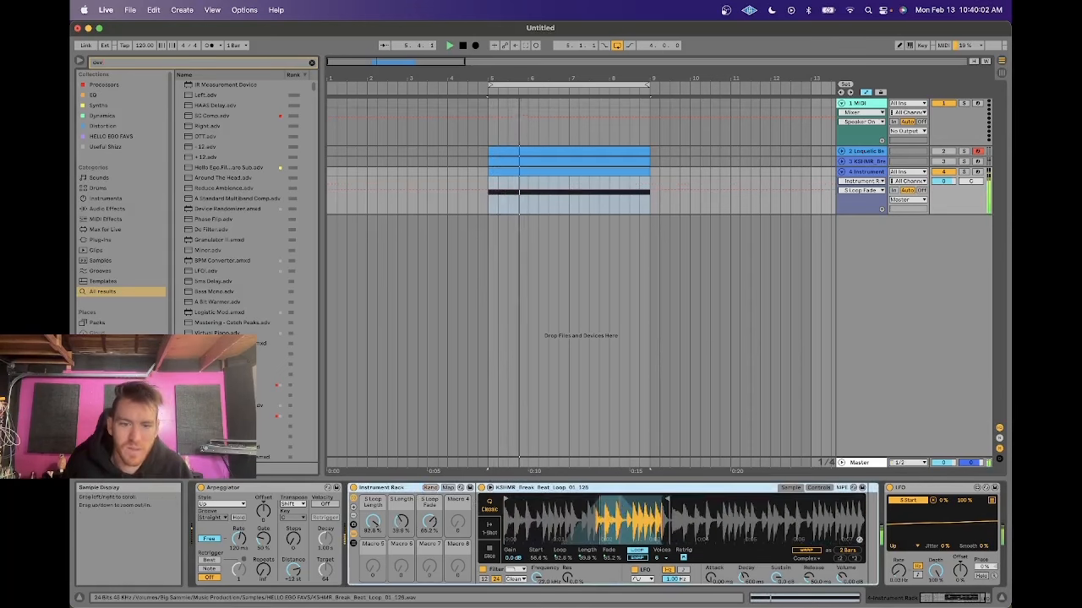
click(430, 489)
click(430, 489)
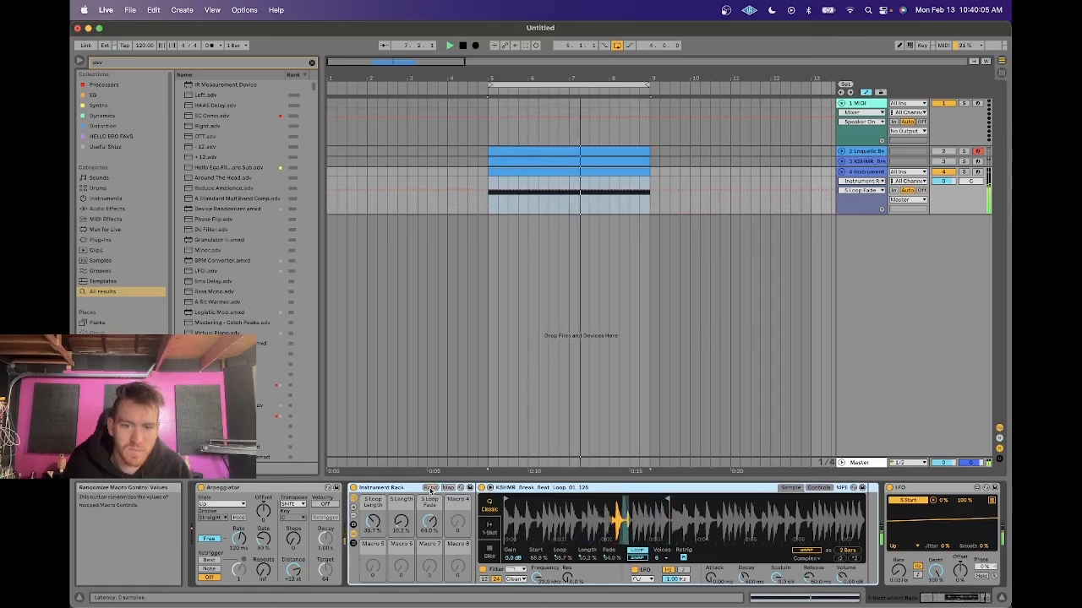
click(430, 490)
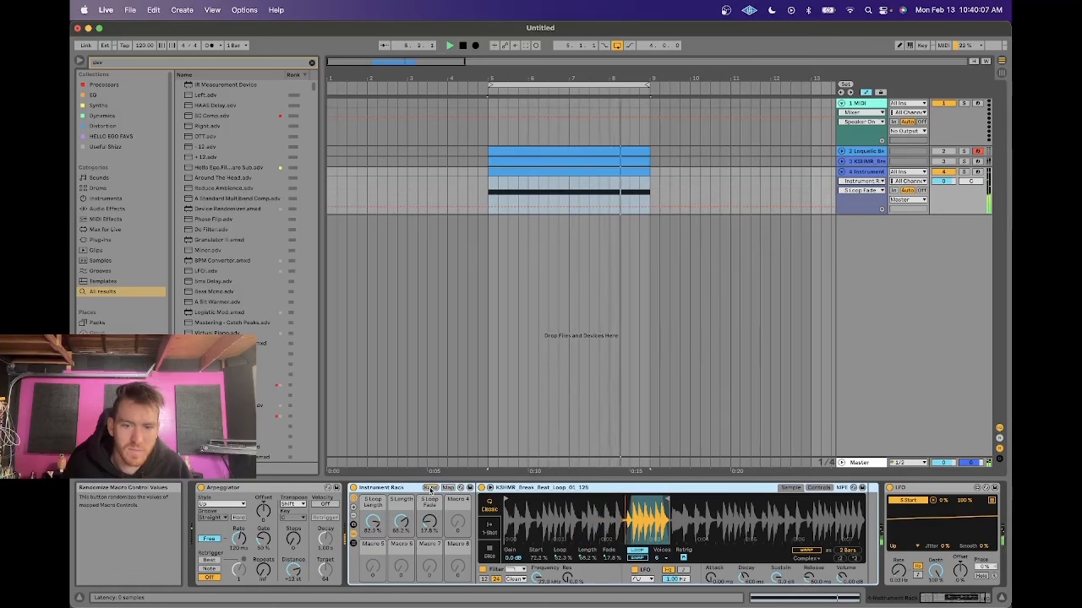
click(431, 490)
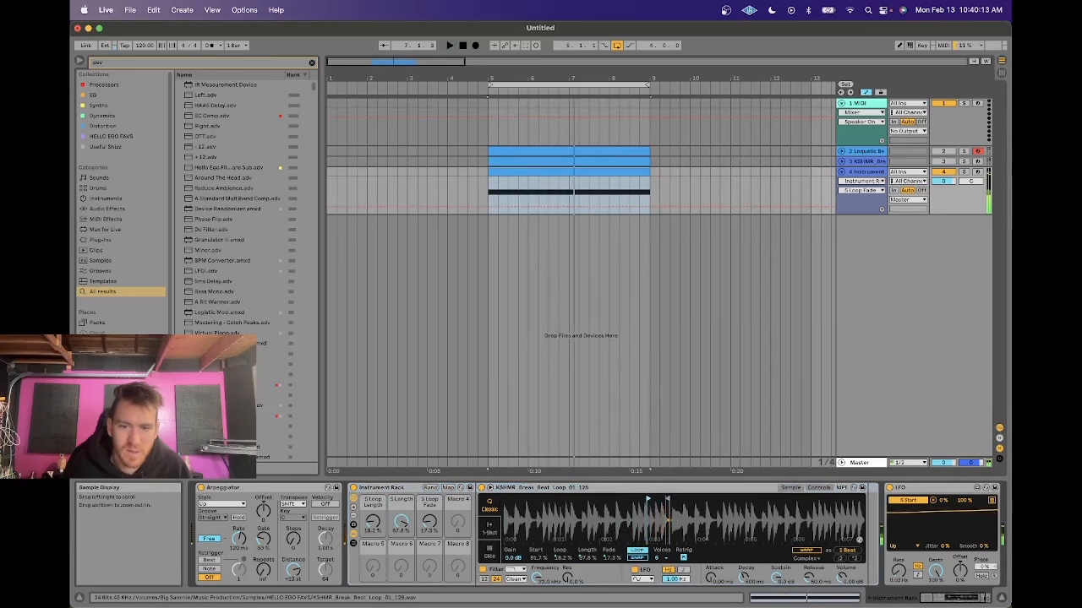
Step: Limit the sample region to 1 beat, raise the S Loop Length macro, and set the S Length macro to 15.0%
mouse_move(667, 518)
mouse_down()
mouse_move(672, 504)
mouse_move(661, 504)
mouse_up()
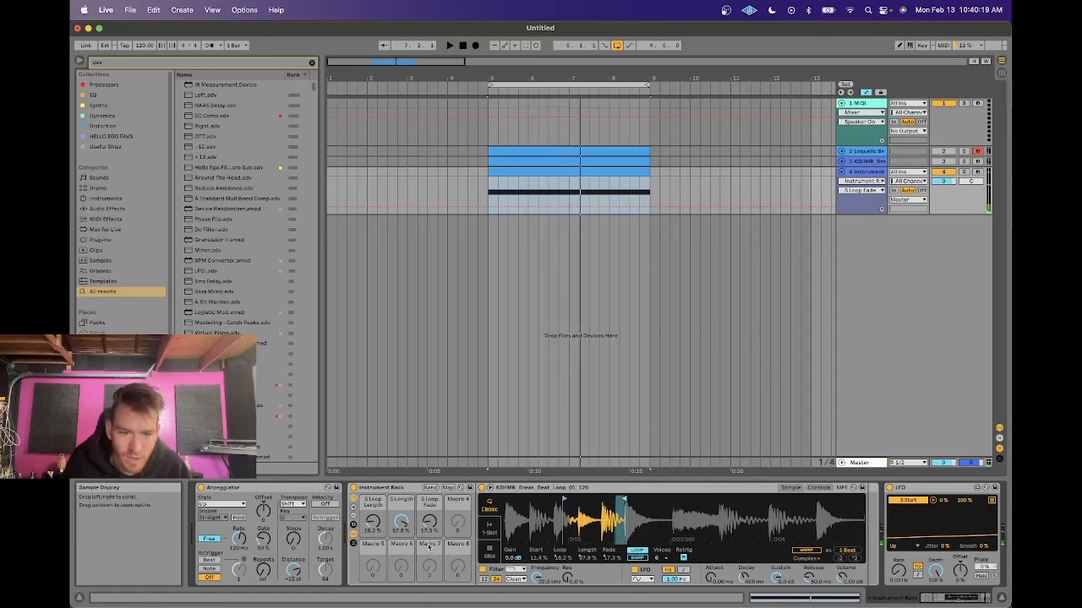
drag(373, 522, 373, 554)
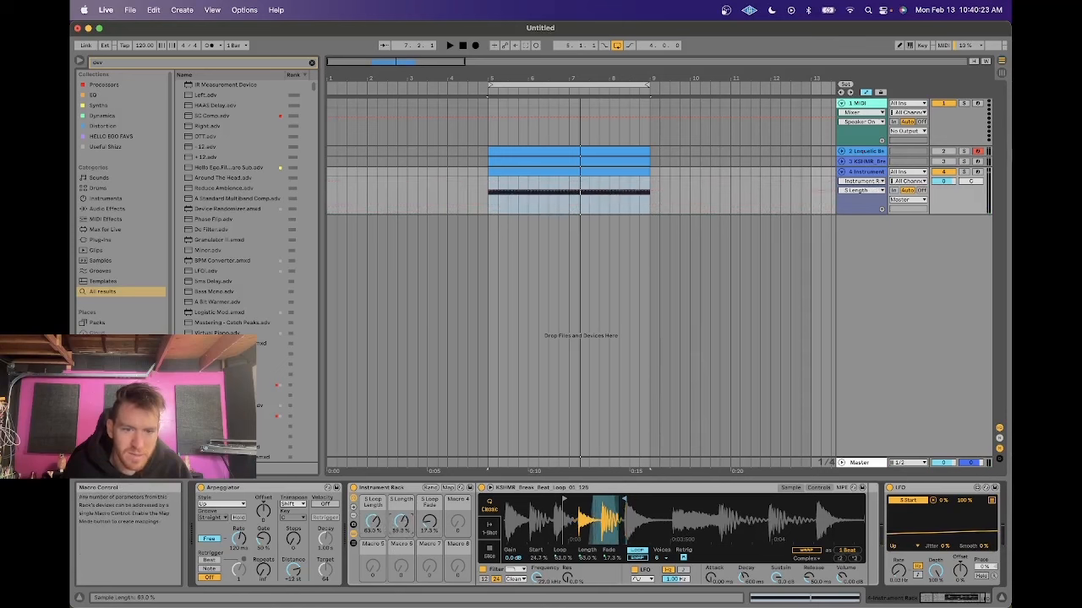
drag(402, 522, 401, 529)
key(space)
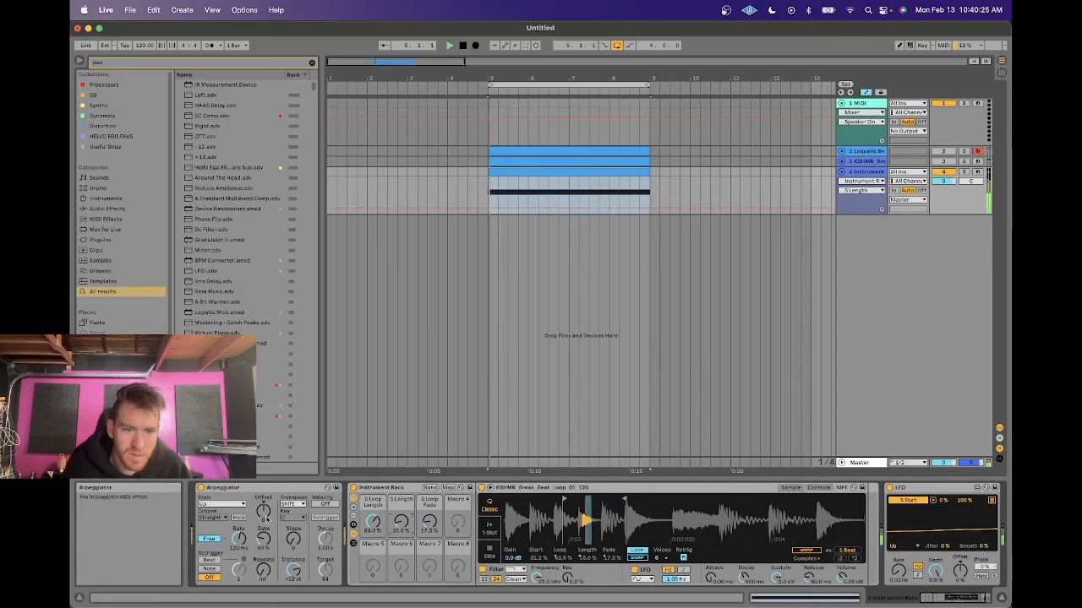
Step: Lengthen the Arpeggiator's free rate beyond 120 ms and raise its Gate above 100% during playback
drag(239, 539, 239, 516)
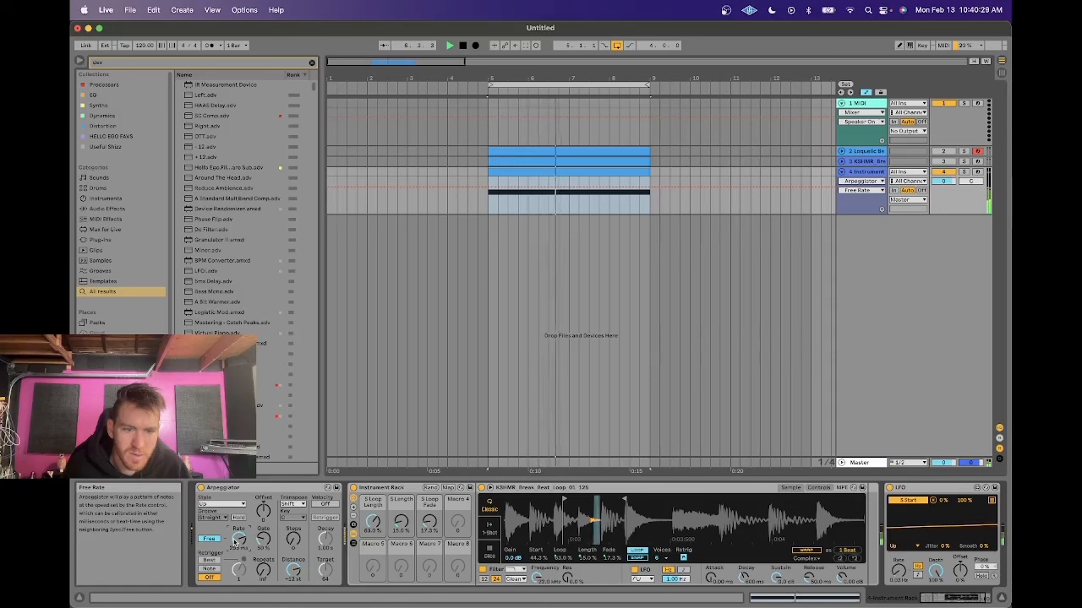
click(263, 539)
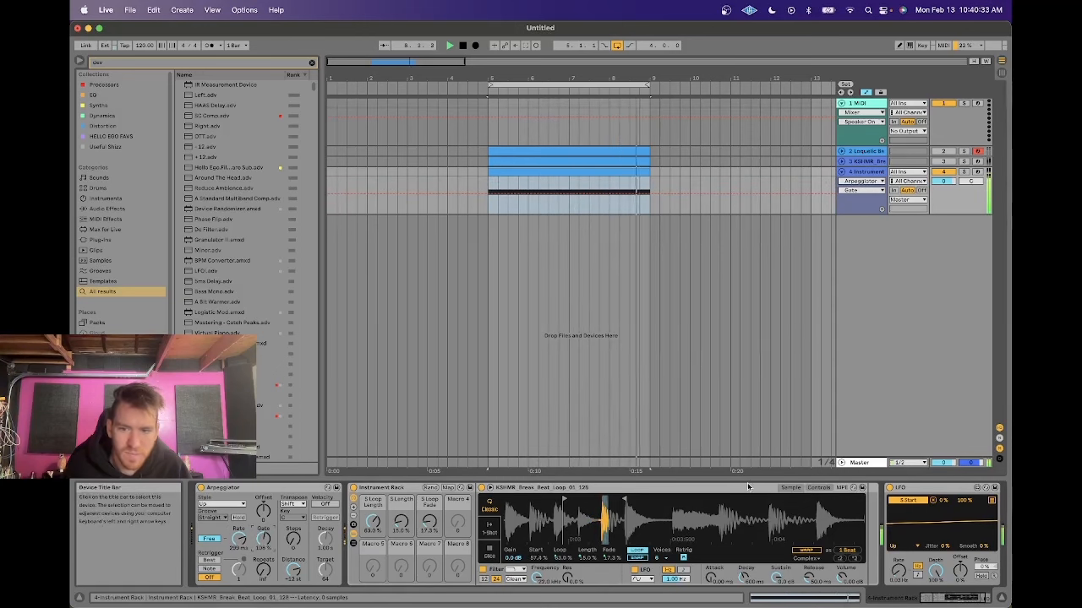
Step: Set Simpler's random pan to 100% and return to the sample display during playback
click(818, 488)
click(771, 551)
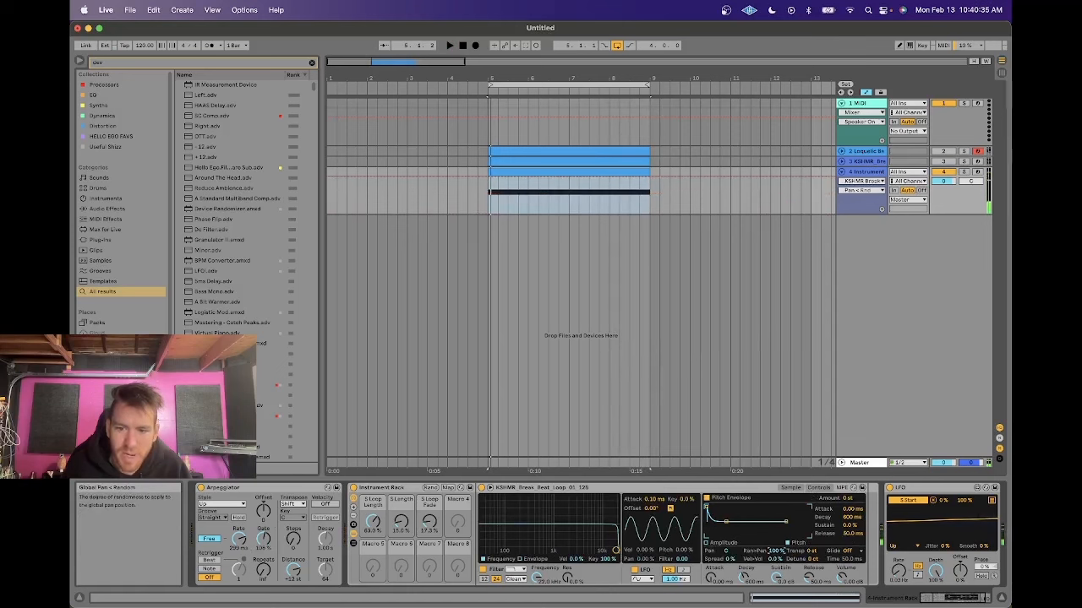
click(791, 488)
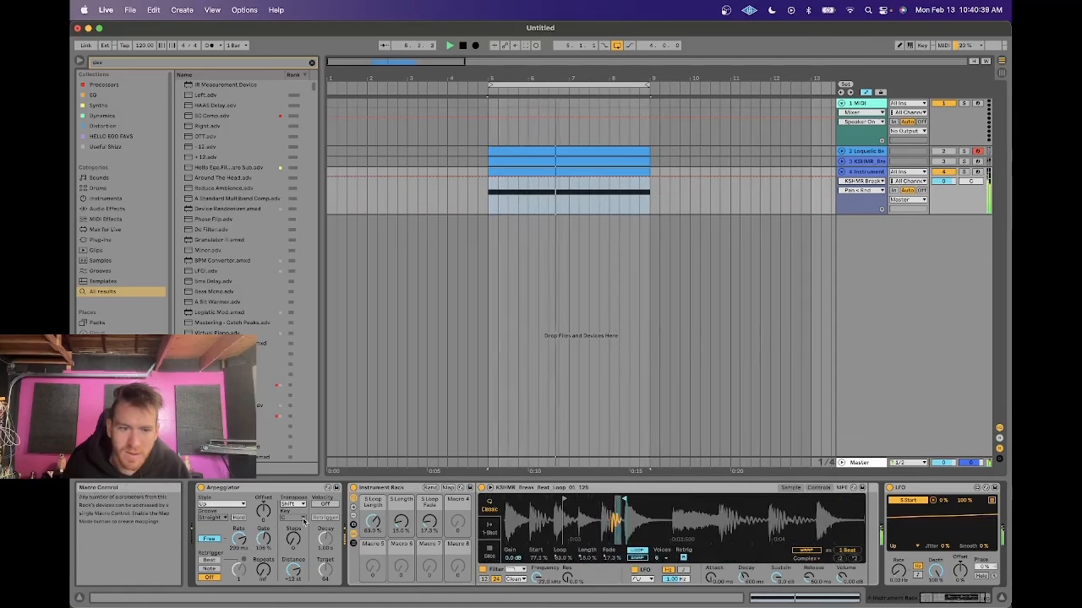
Step: Set the rack's S Loop Length macro to 100%, S Length to 30.7% and S Loop Fade to 13.4%
drag(429, 522, 402, 465)
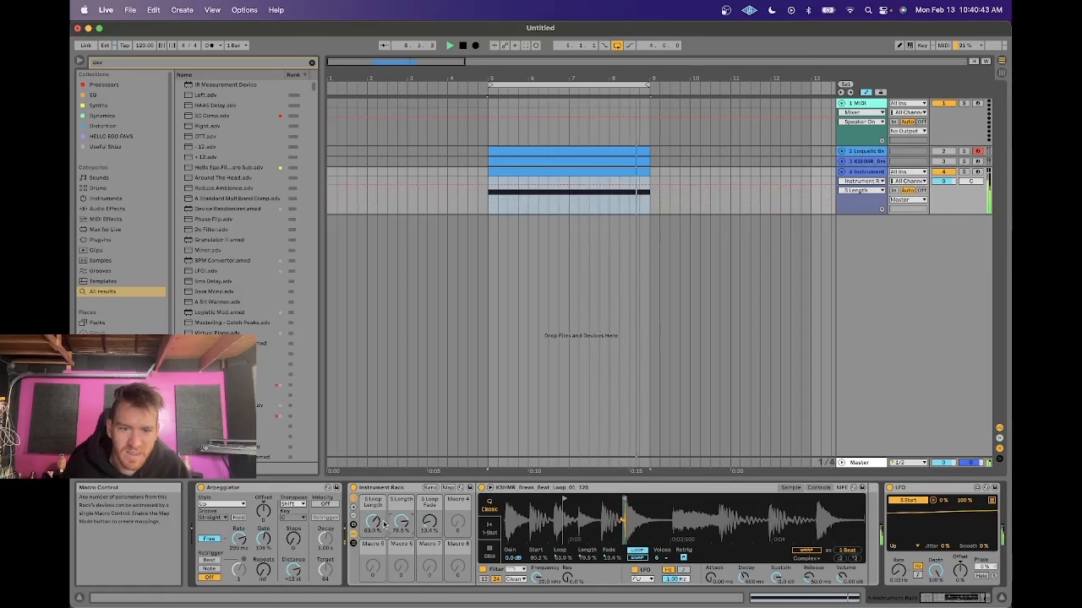
drag(373, 523, 401, 541)
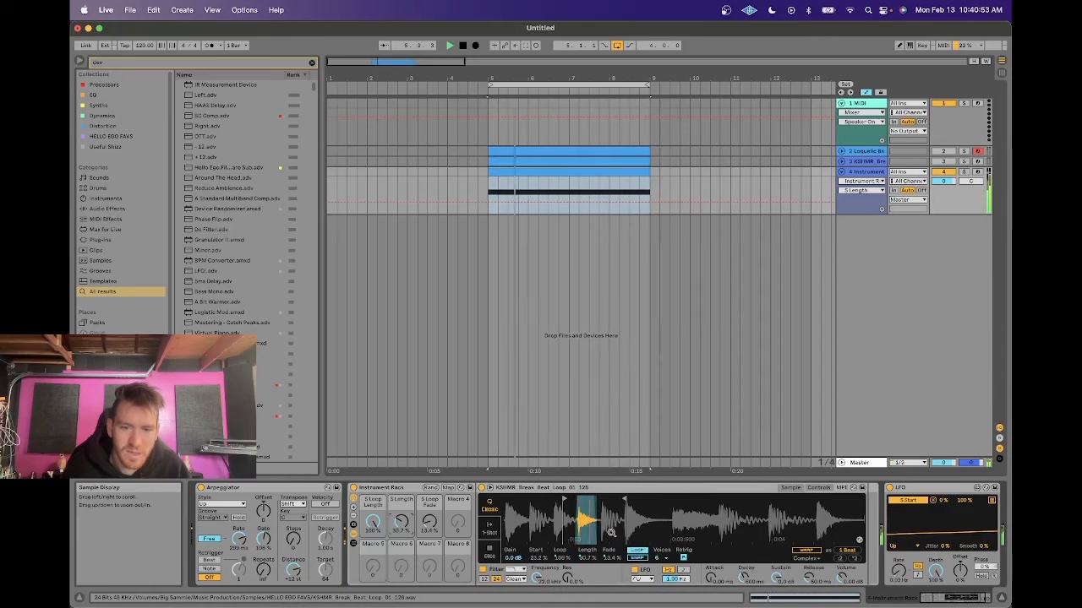
Step: Speed up the LFO that sweeps the sample start and extend Simpler's sample region farther into the breakbeat
drag(612, 519, 612, 509)
drag(898, 571, 898, 491)
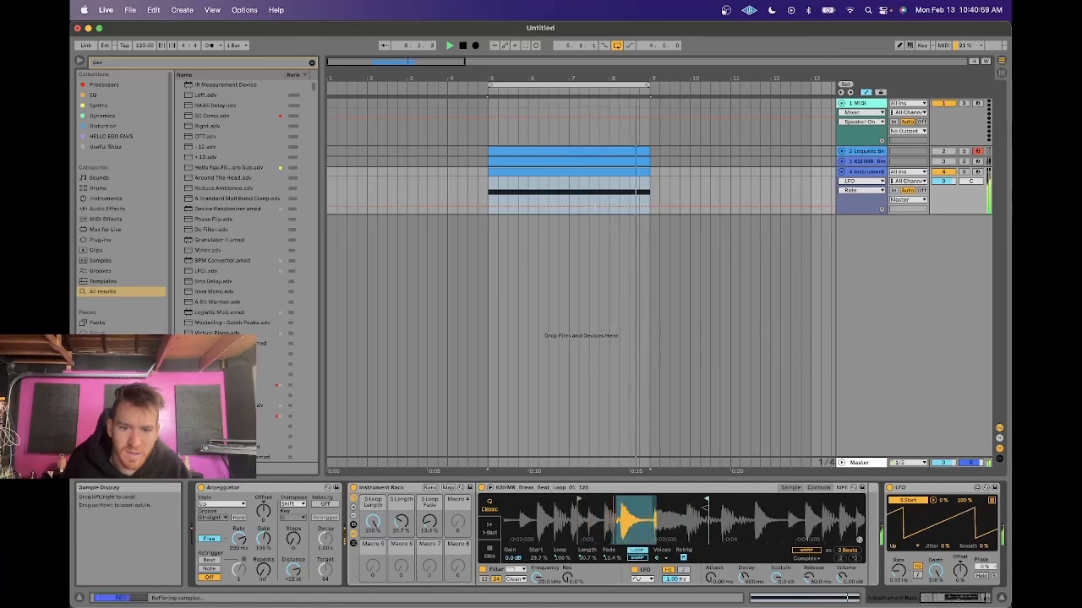
drag(713, 507, 784, 501)
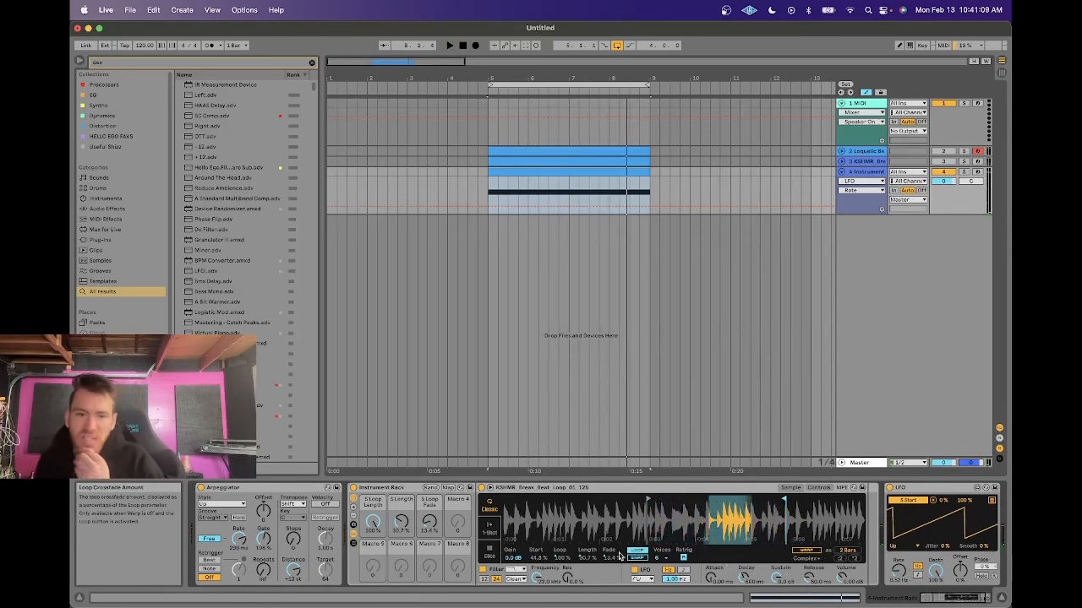
click(817, 489)
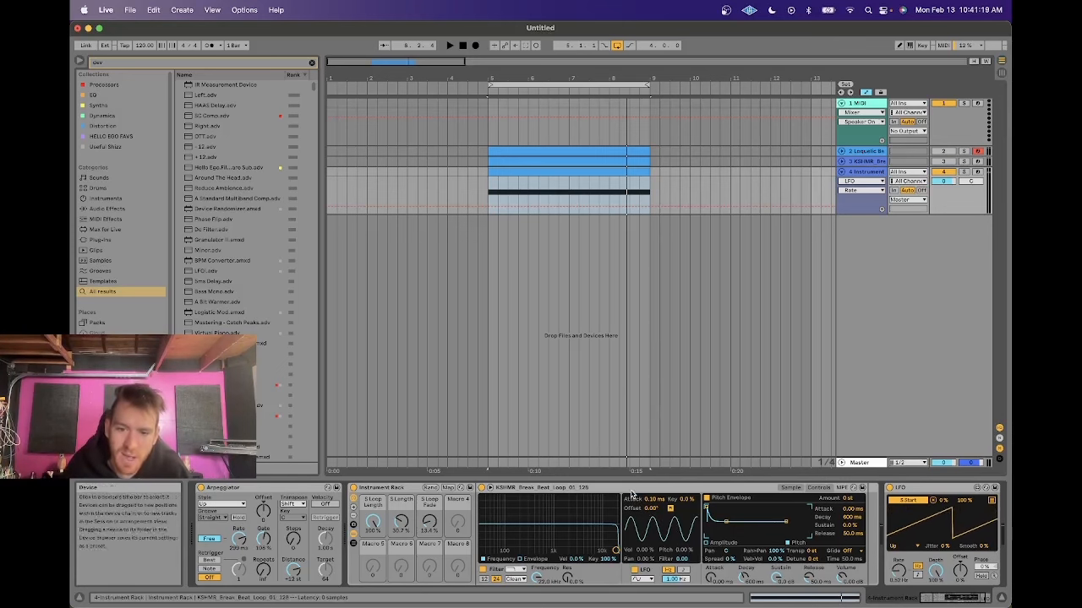
click(632, 490)
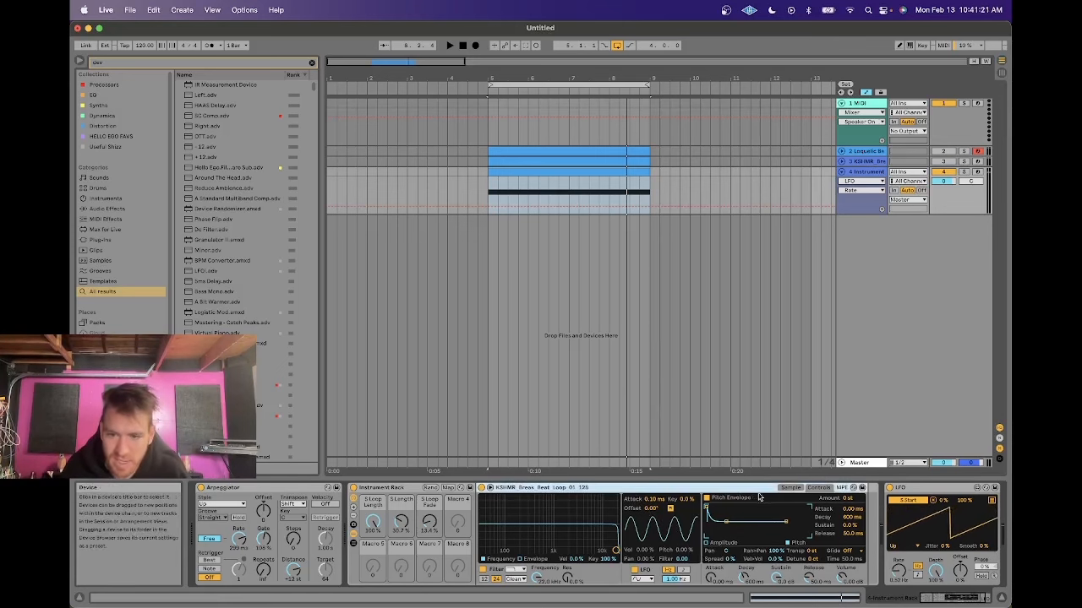
click(791, 487)
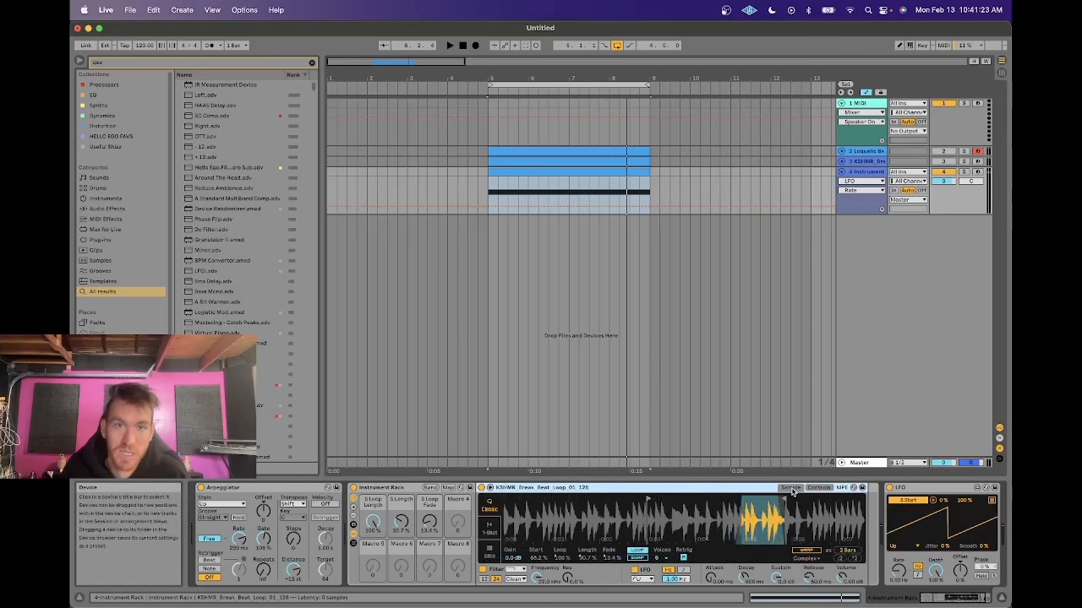
click(790, 488)
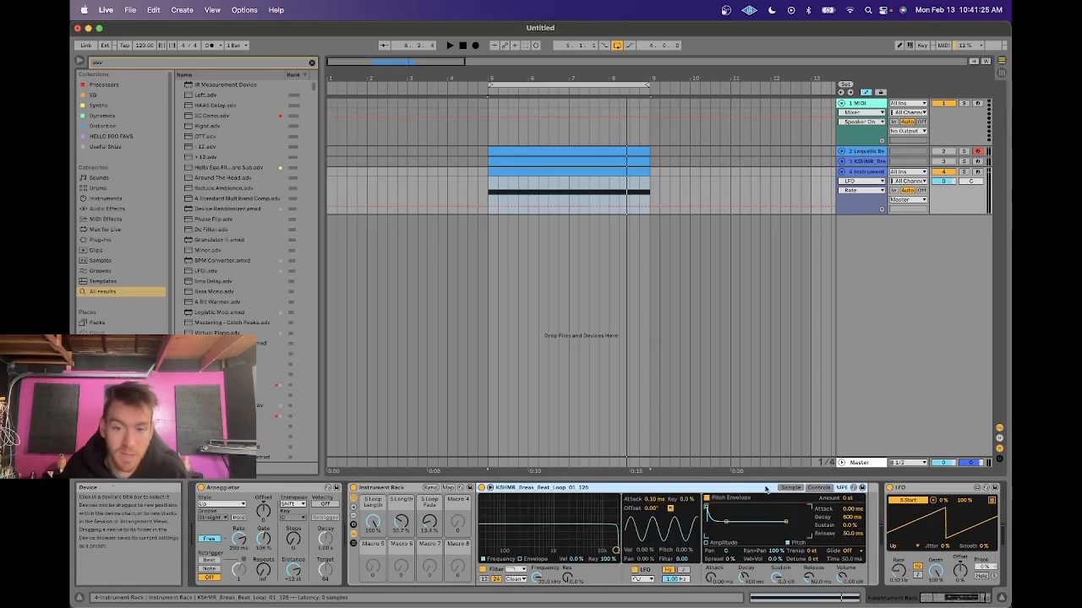
click(791, 488)
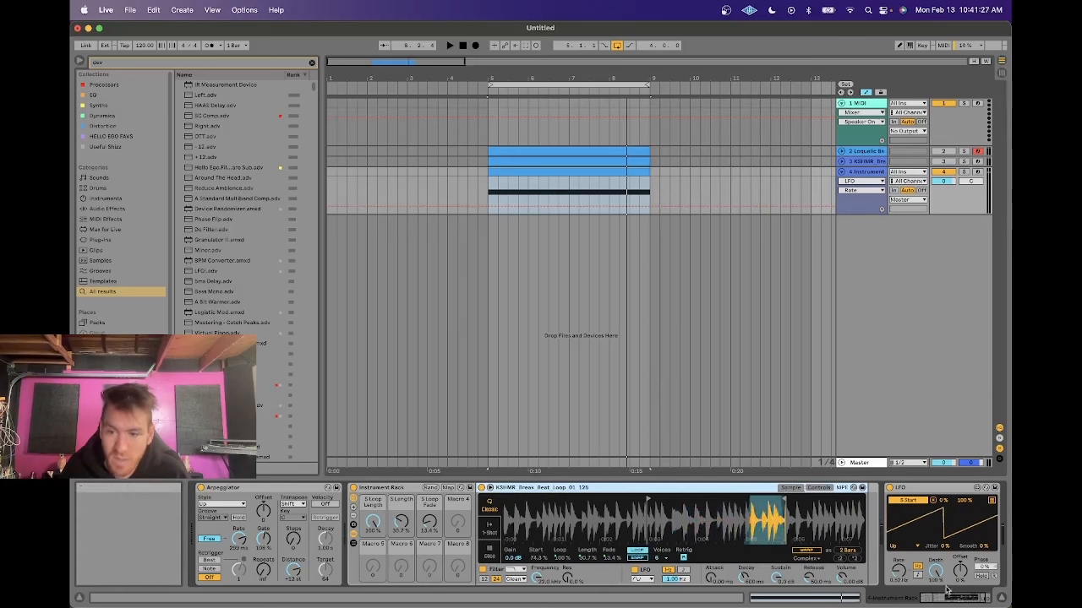
Step: Change the LFO shape from Up to Down and slow its rate to about 0.01 Hz while the clip plays
click(896, 548)
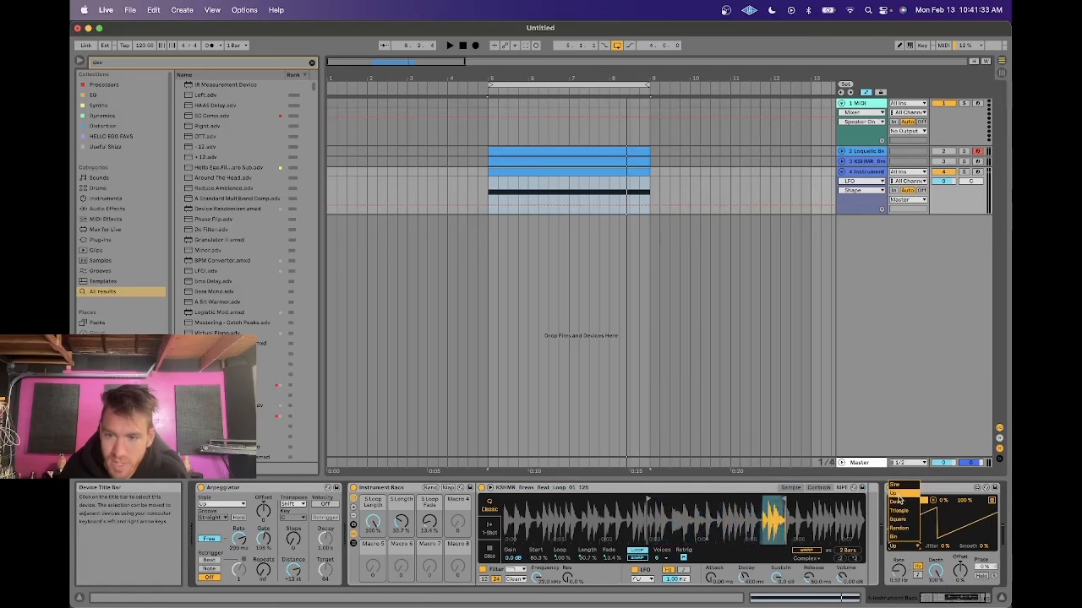
click(898, 501)
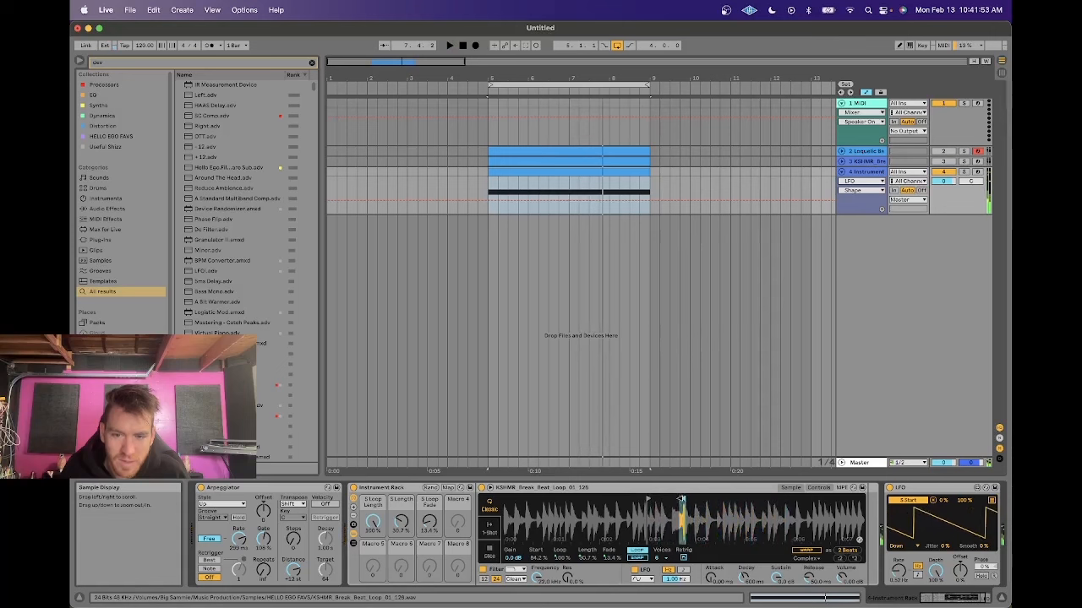
key(space)
drag(898, 570, 898, 573)
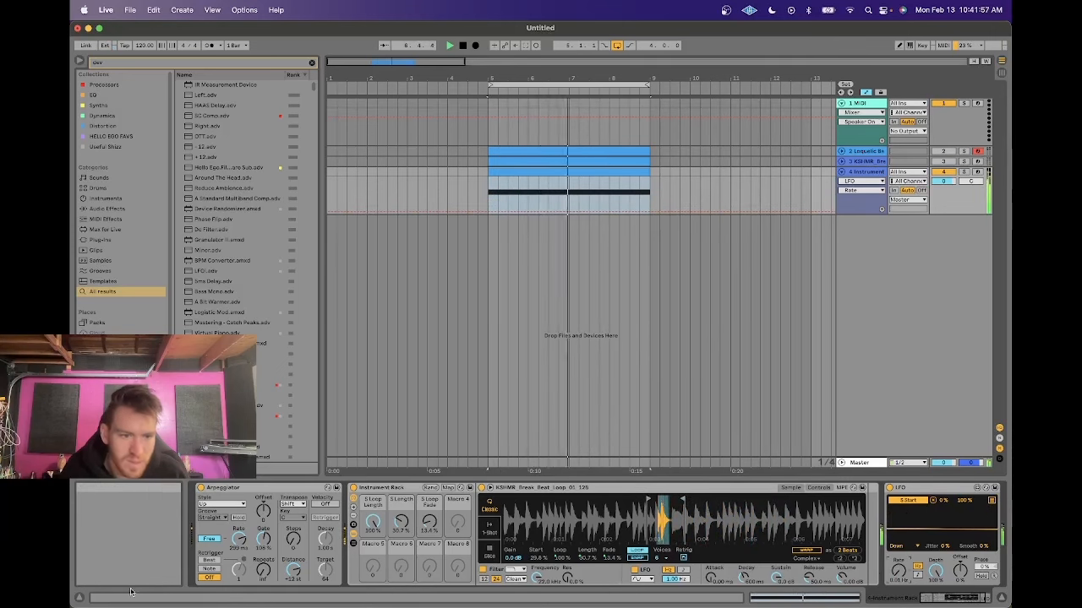
Step: Shorten the Arpeggiator's free rate to about 80 ms and set its Gate to 94%
click(239, 539)
drag(239, 540, 239, 561)
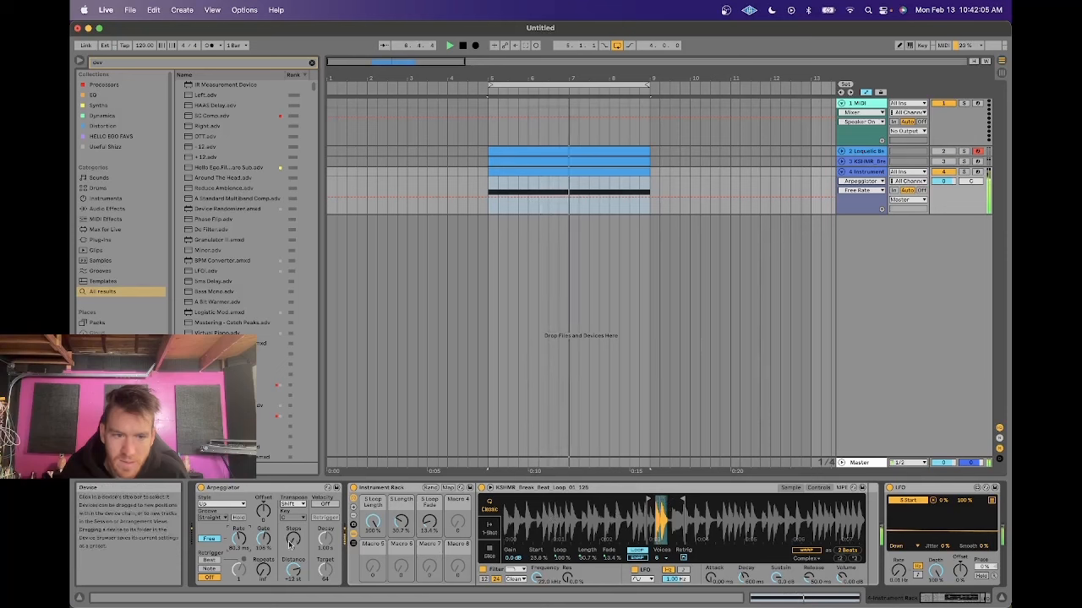
drag(263, 539, 263, 546)
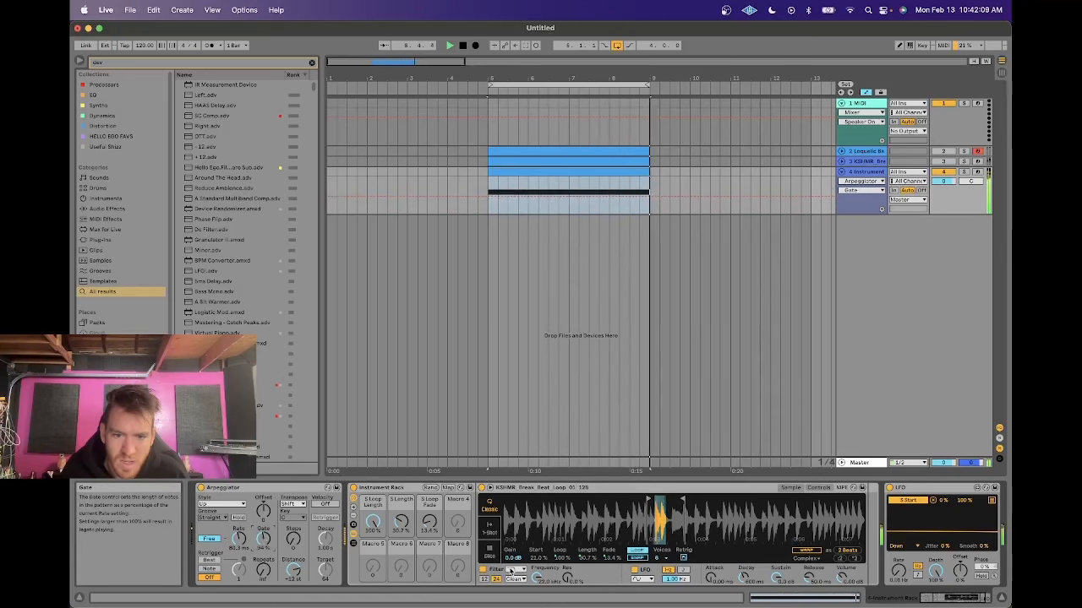
Step: Find Expression Control by searching for "ex", insert it after the Arpeggiator, and map its Random source to Simpler's filter frequency
click(537, 583)
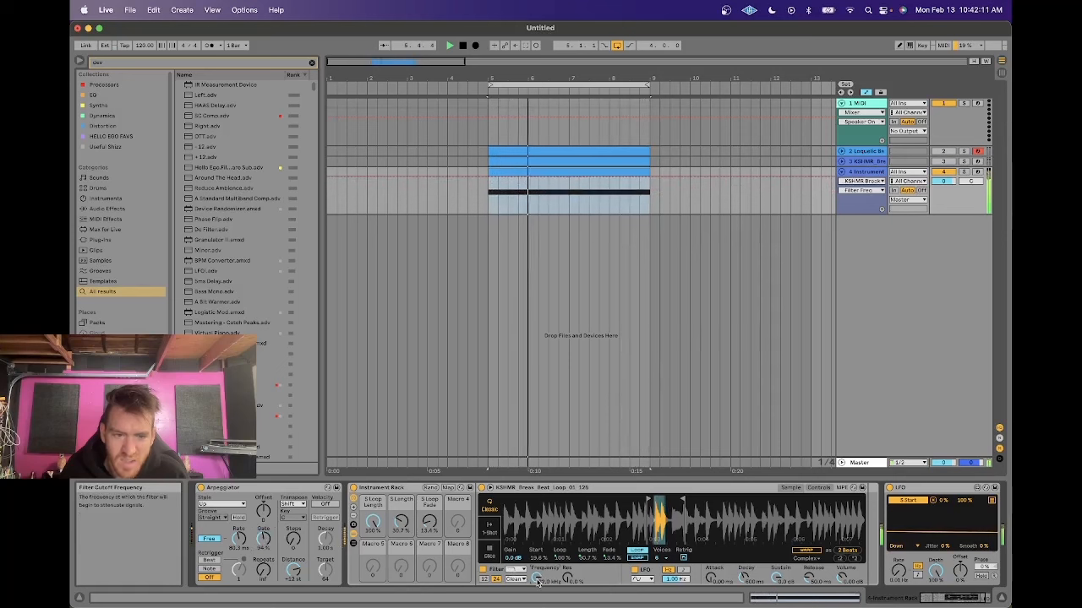
text(ex)
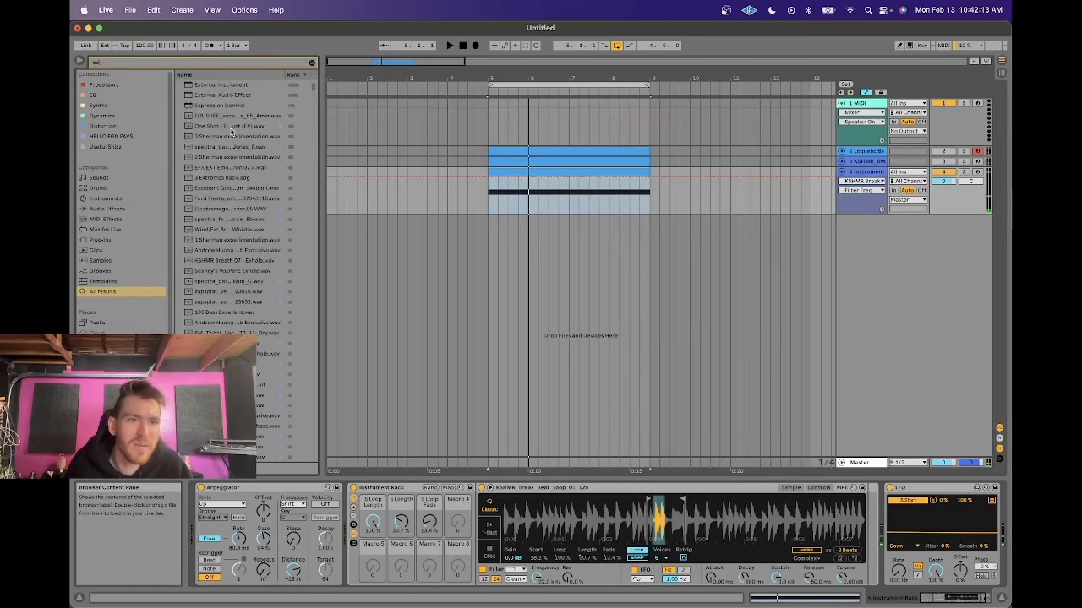
click(223, 107)
drag(223, 108, 350, 572)
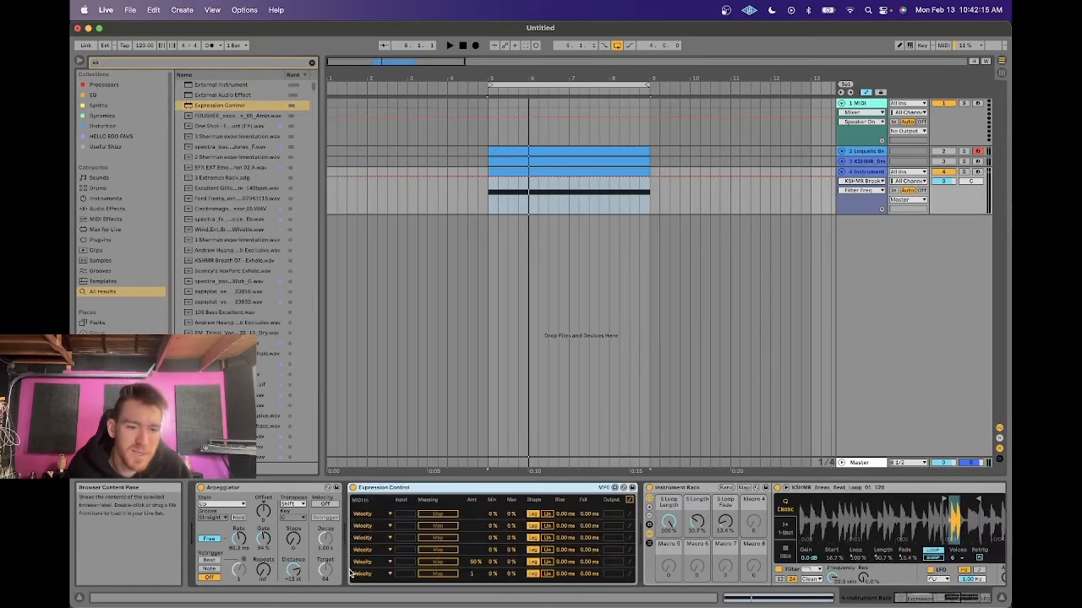
click(437, 562)
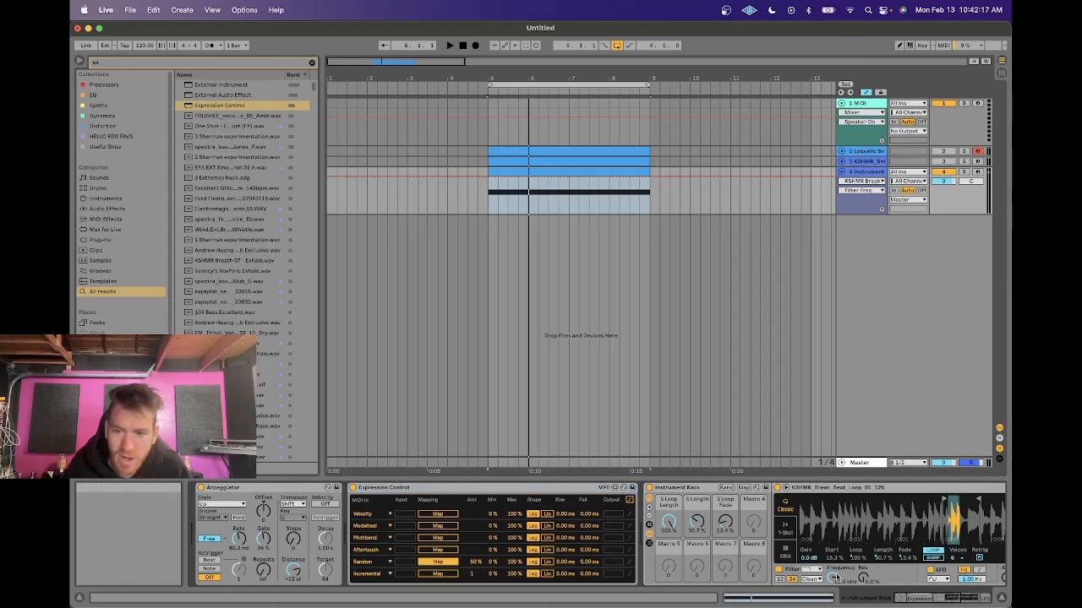
Step: Change Simpler's filter to the Morph type with the OSR circuit
click(813, 580)
click(813, 572)
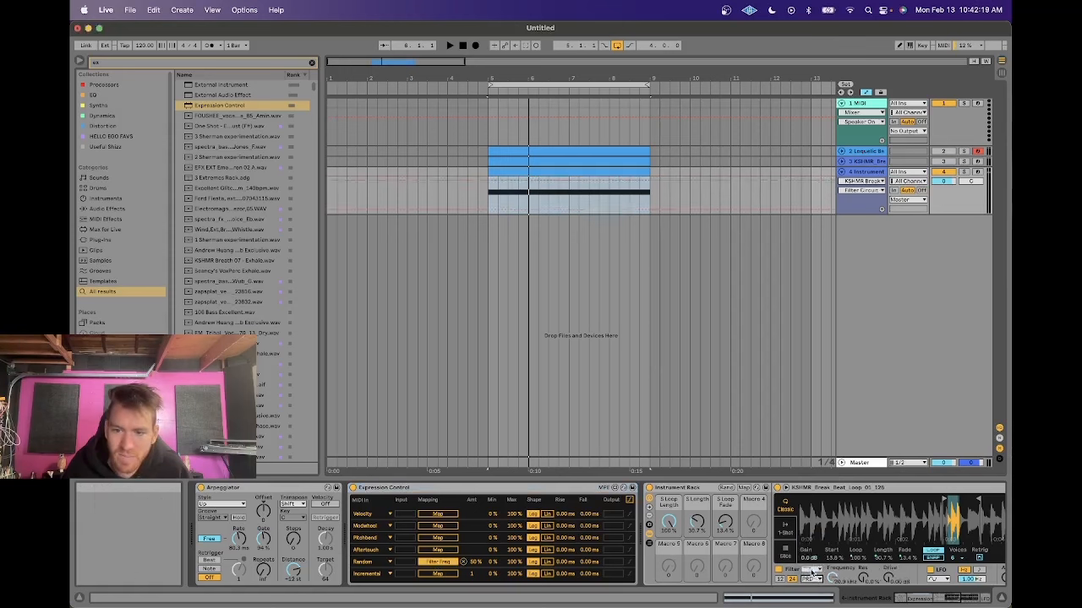
click(813, 572)
click(807, 559)
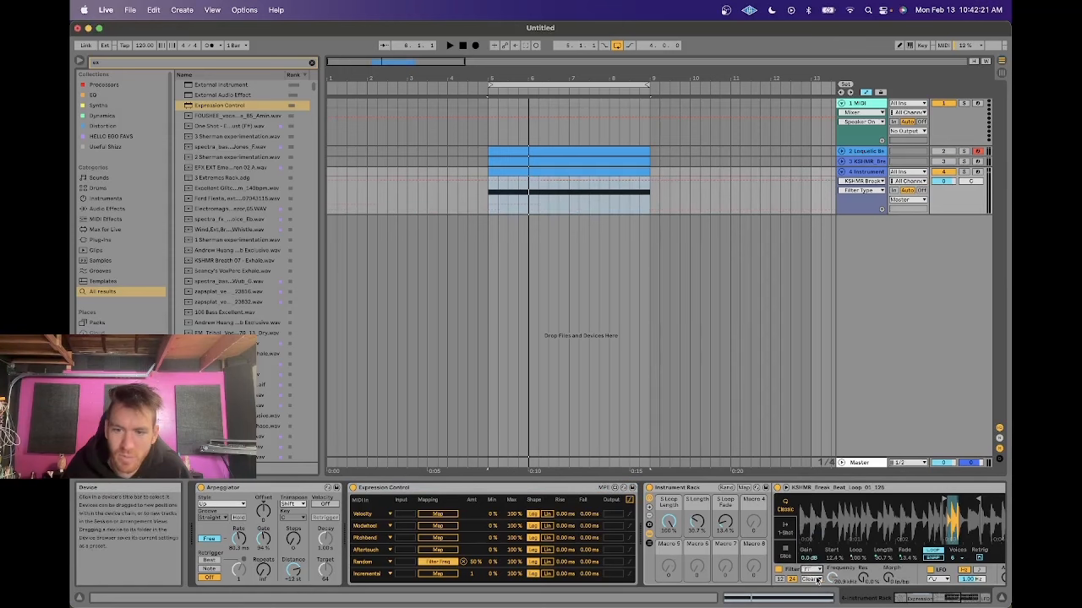
click(811, 580)
Step: Switch Expression Control's Incremental source to Random and map it to Simpler's filter morph
click(389, 575)
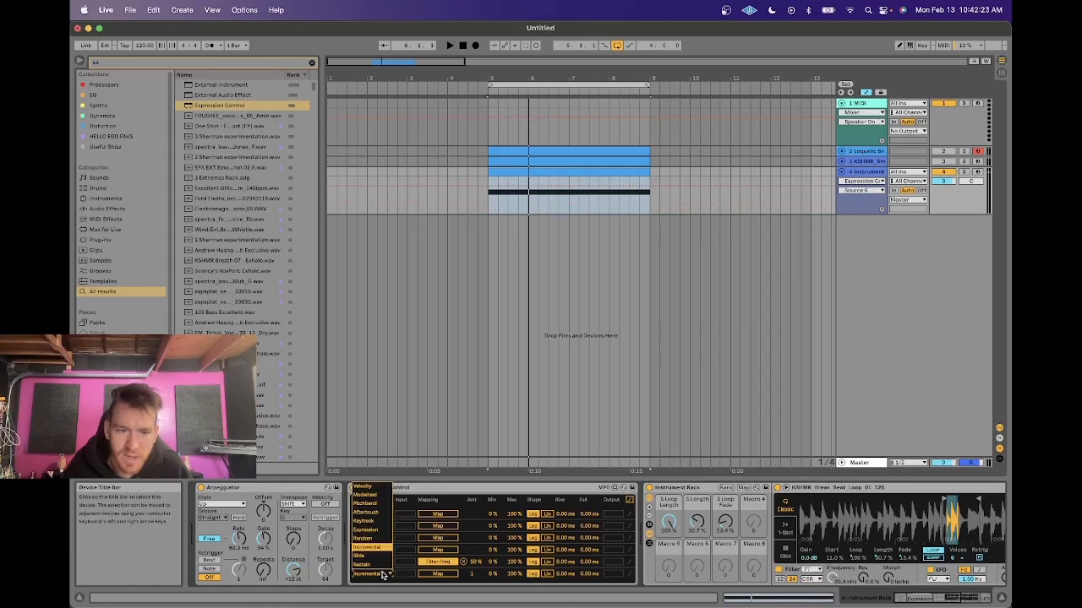
click(366, 539)
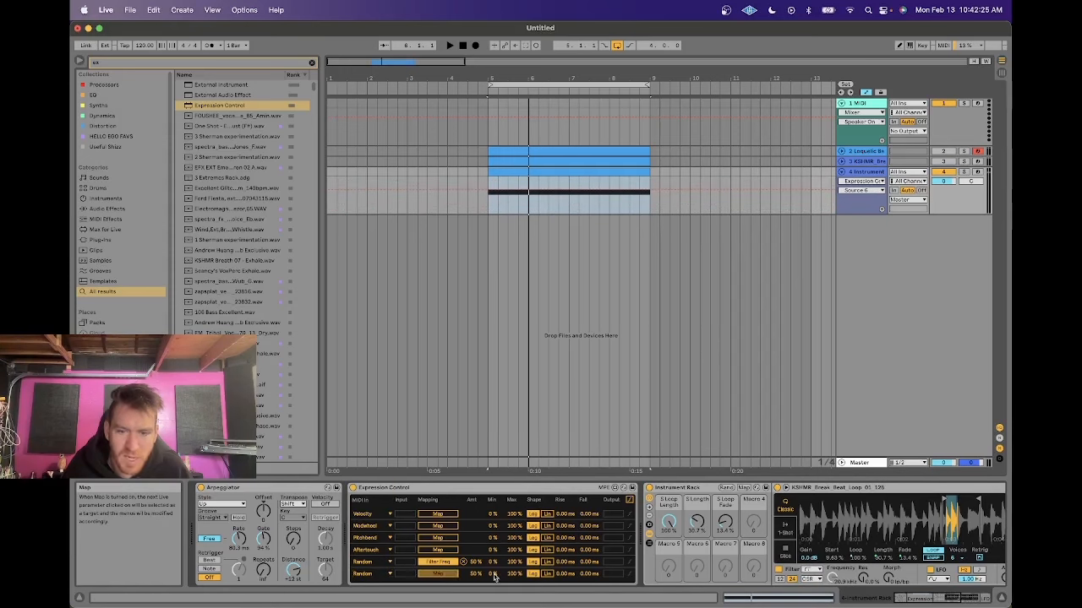
click(437, 573)
click(884, 578)
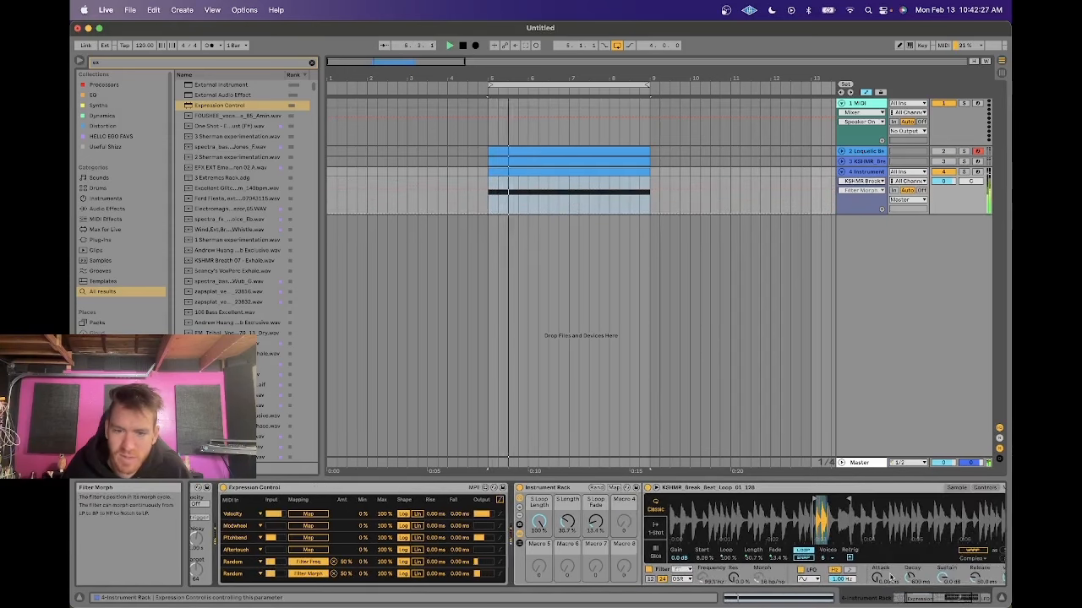
Step: Raise Simpler's filter resonance to about 84% and lengthen the amplitude envelope's attack during playback
drag(734, 578, 734, 541)
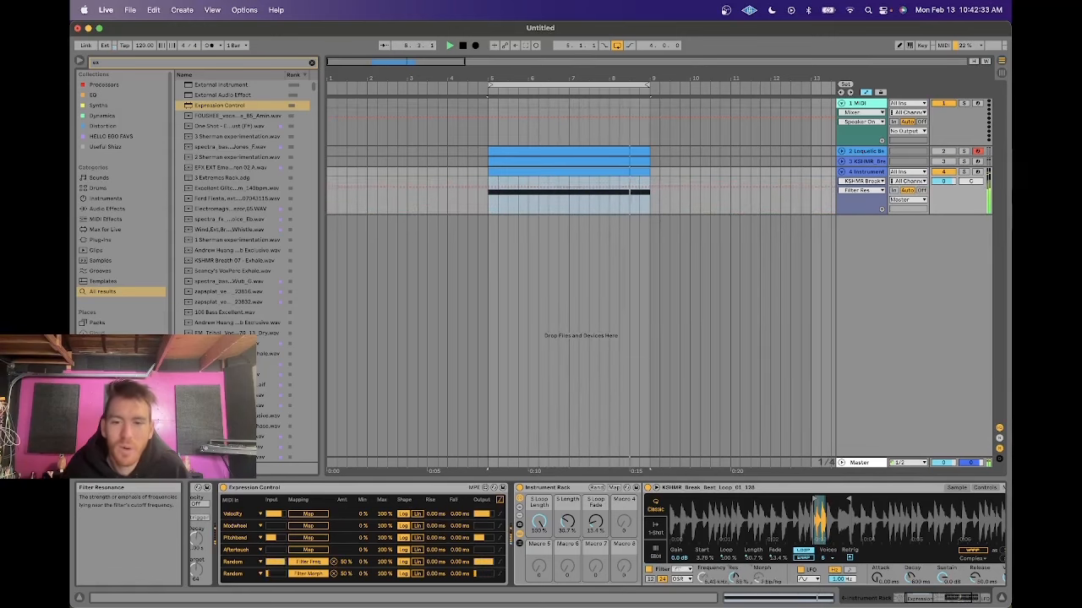
scroll(733, 583, right, 3)
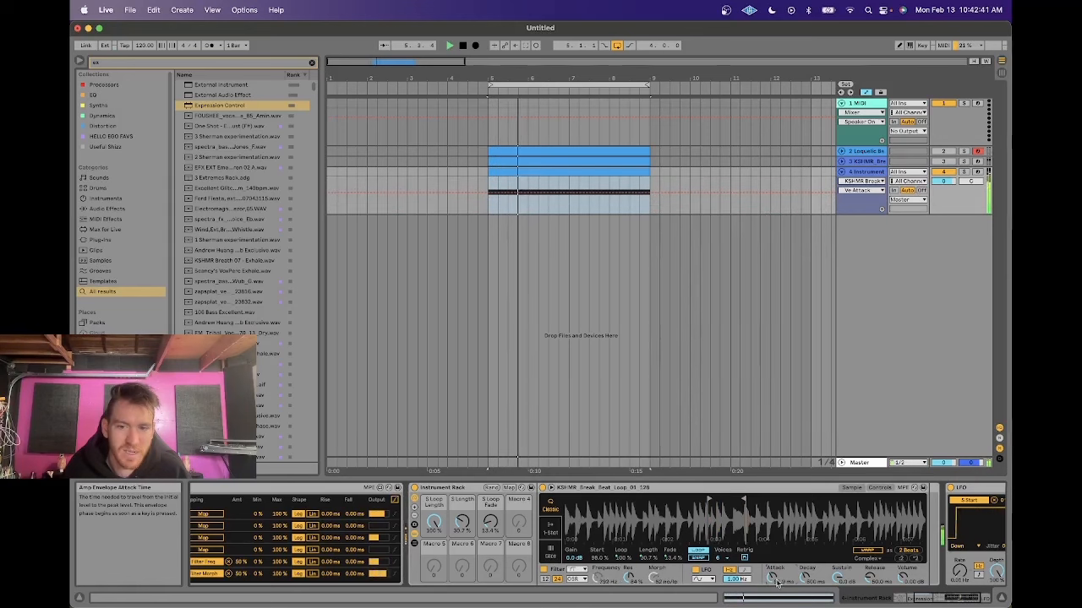
Step: Inspect the looped sample region up close, and adjust the LFO rate while playing the clip
mouse_move(744, 528)
mouse_down()
mouse_move(744, 564)
mouse_move(745, 523)
mouse_up()
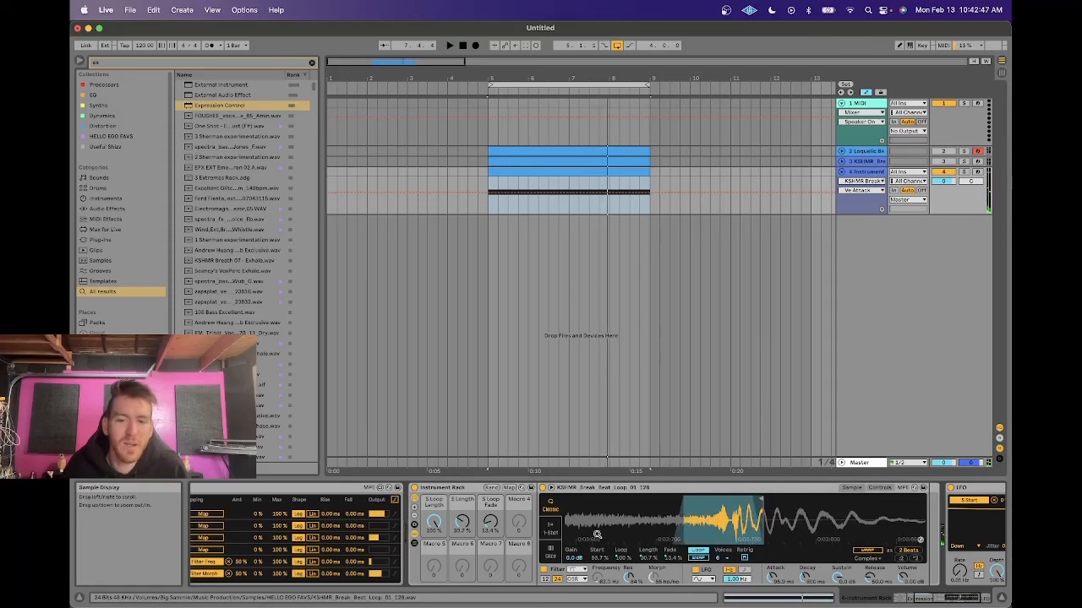
drag(651, 515, 734, 515)
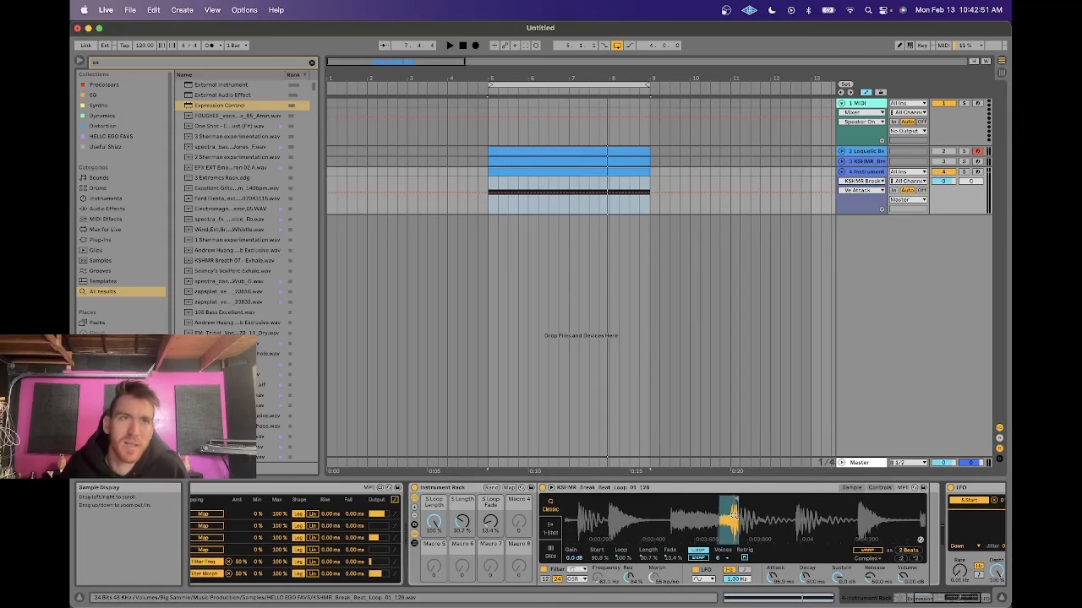
key(space)
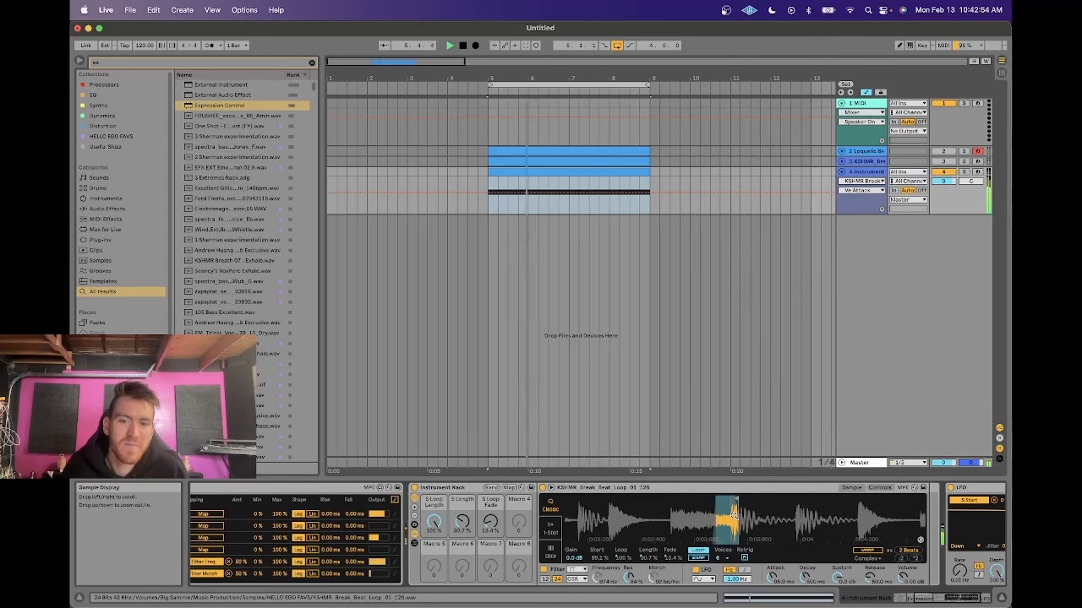
click(956, 574)
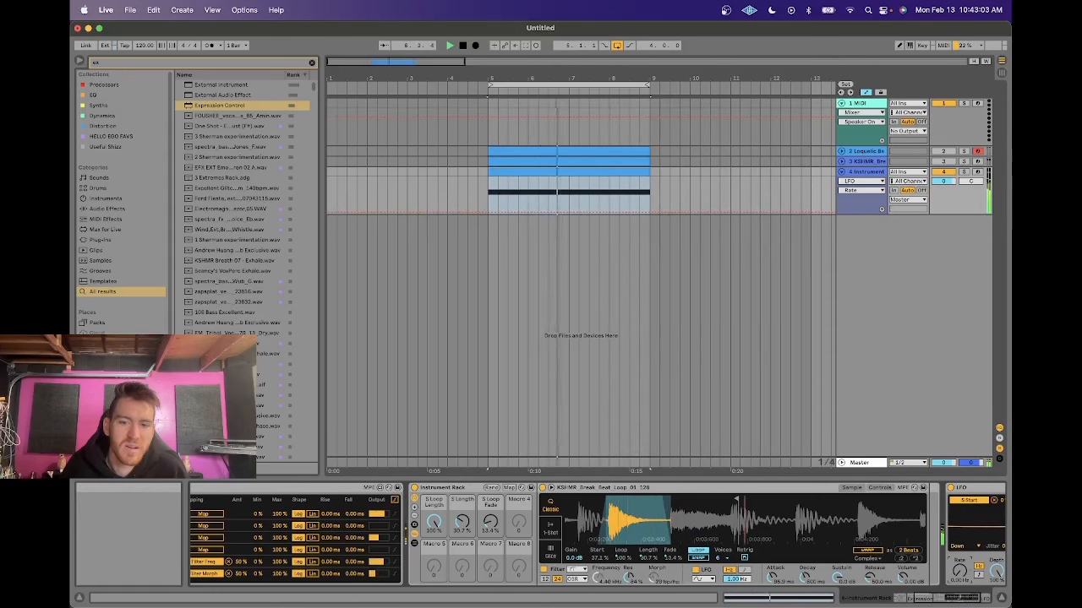
scroll(744, 530, down, 3)
key(space)
Step: Set the Arpeggiator's Retrigger to Beat, raise its transpose steps with a +6 st distance, and adjust the free rate during playback
scroll(305, 560, left, 5)
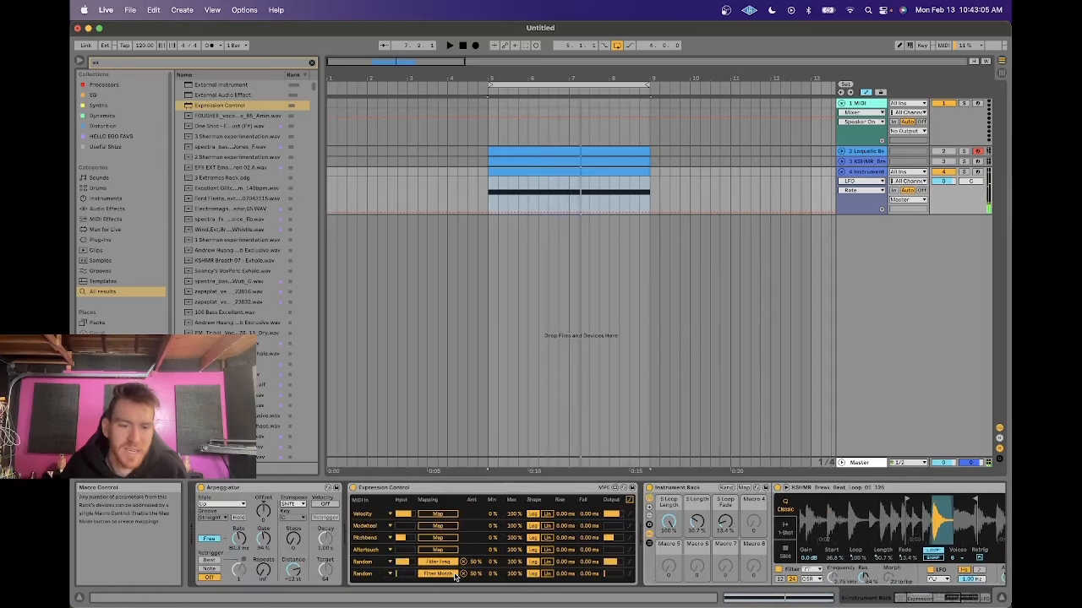
click(209, 569)
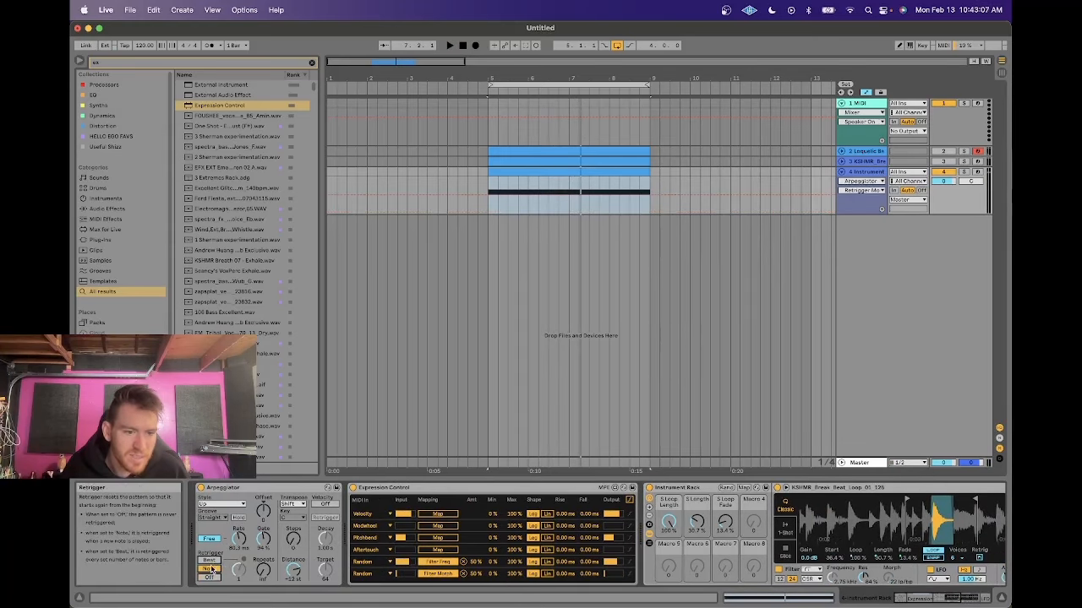
click(262, 571)
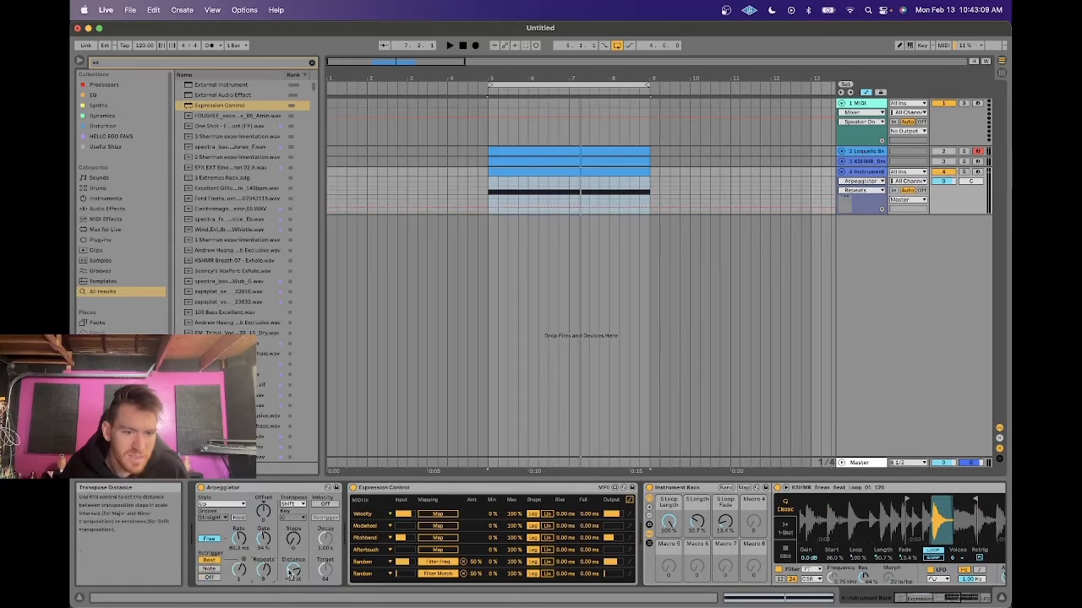
click(292, 548)
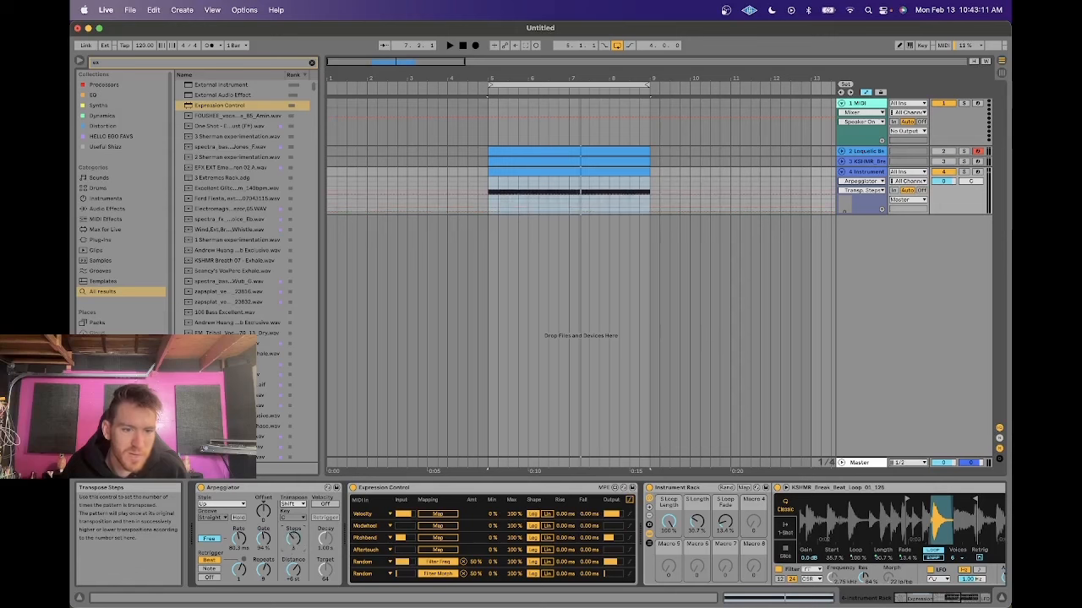
key(space)
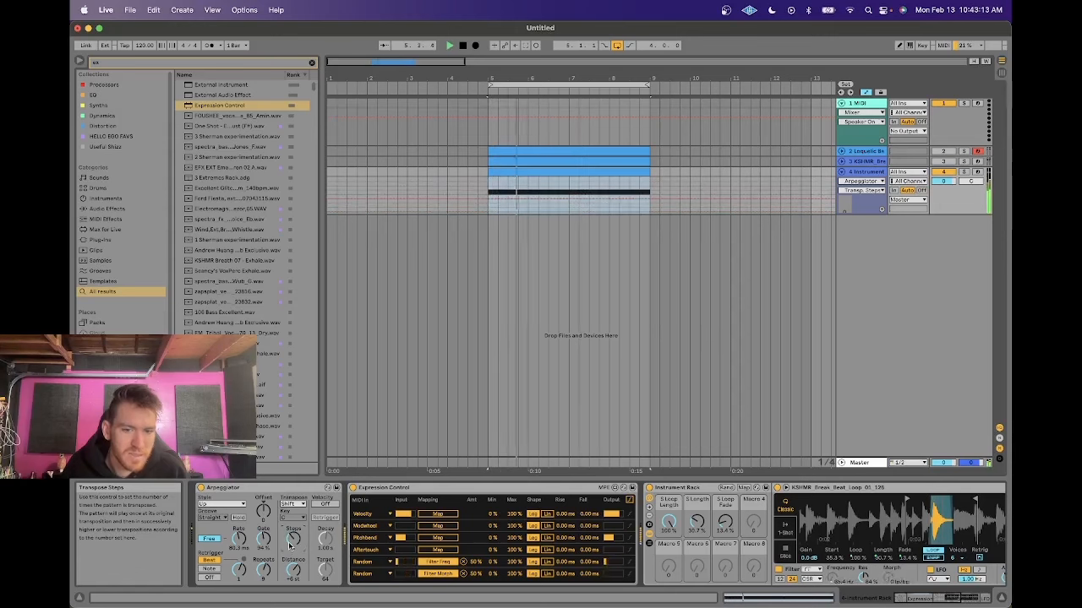
click(240, 539)
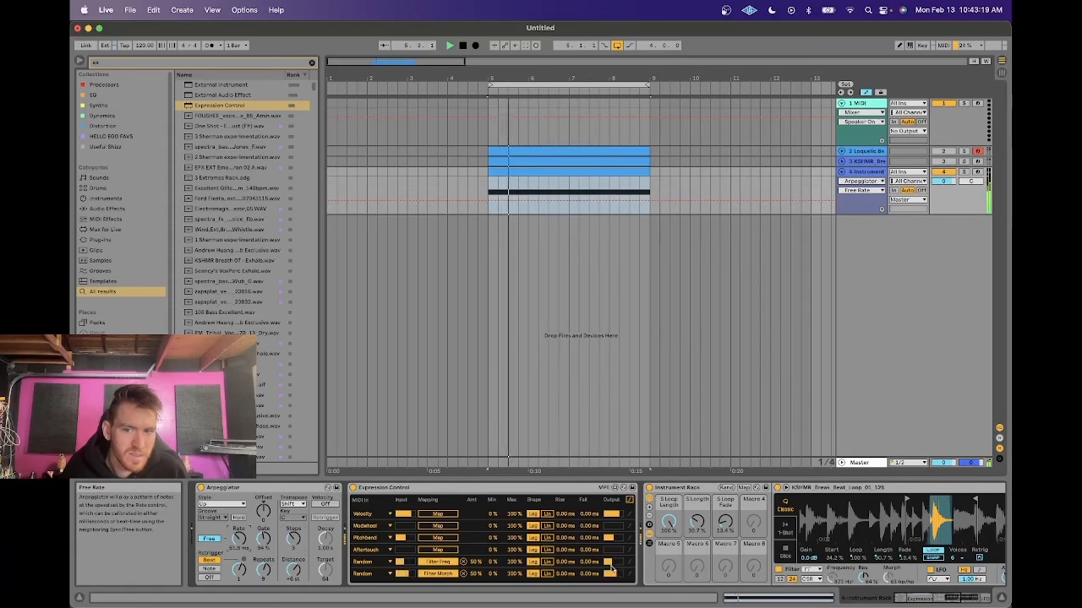
Step: Extend Simpler's sample end marker across more of the breakbeat during playback, and pull it back close to the looped region
scroll(674, 551, right, 5)
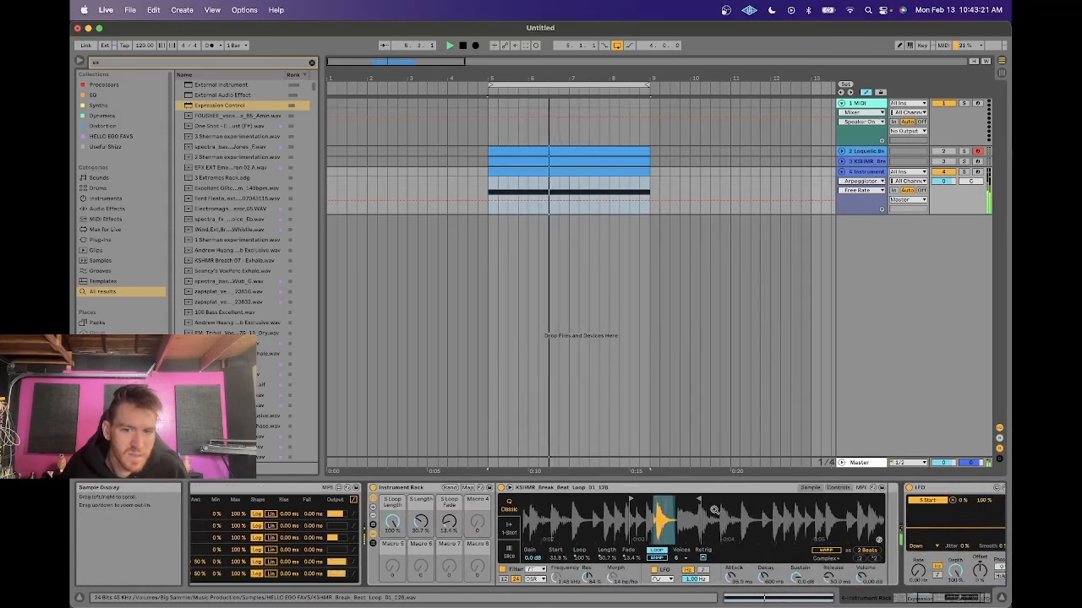
drag(700, 501, 830, 505)
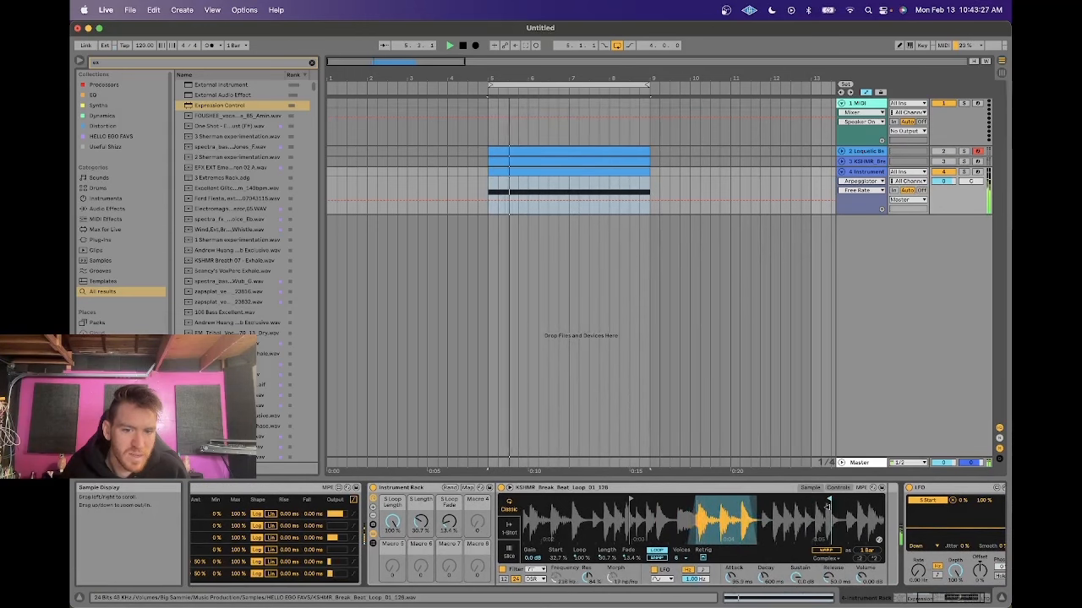
mouse_move(830, 504)
mouse_down()
mouse_move(657, 501)
mouse_move(693, 504)
mouse_up()
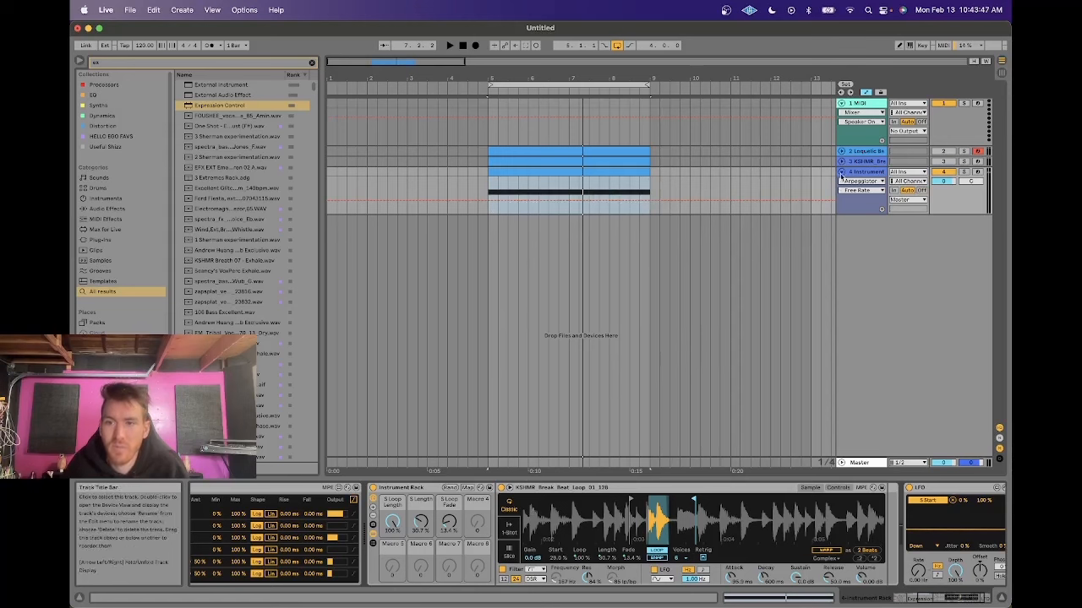
Step: Fold the Instrument Rack track and insert a new MIDI track below it
click(844, 180)
click(841, 173)
click(841, 172)
key(super+shift+t)
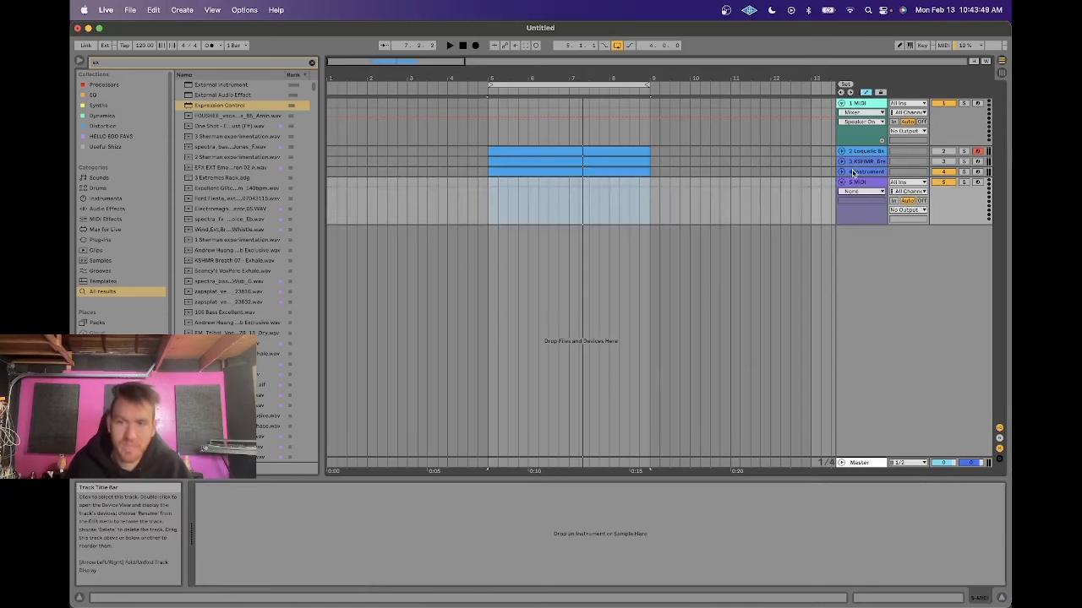
Step: Search the browser for Phase Plant and load the instrument on the new MIDI track
key(super+f)
text(phase pl)
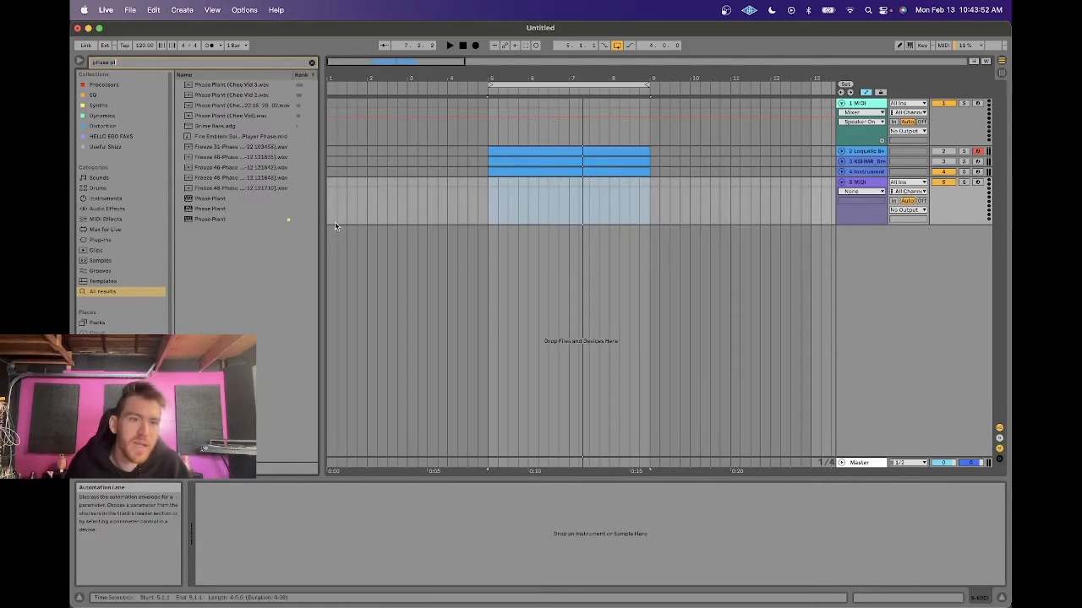
double_click(233, 220)
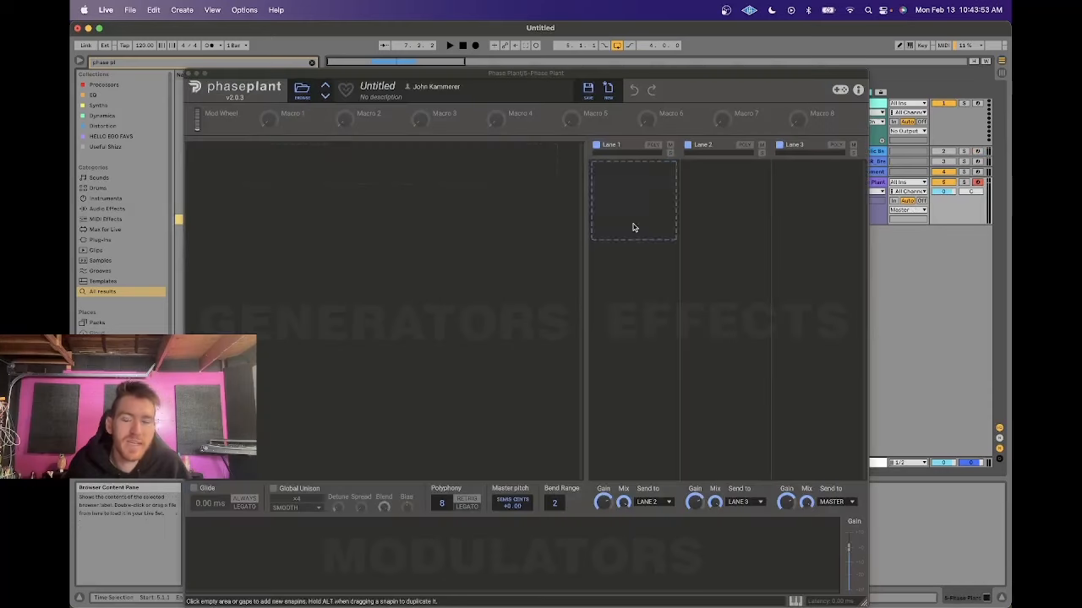
Step: Add a Sampler generator to Phase Plant and shift the plug-in window to uncover the browser
click(369, 173)
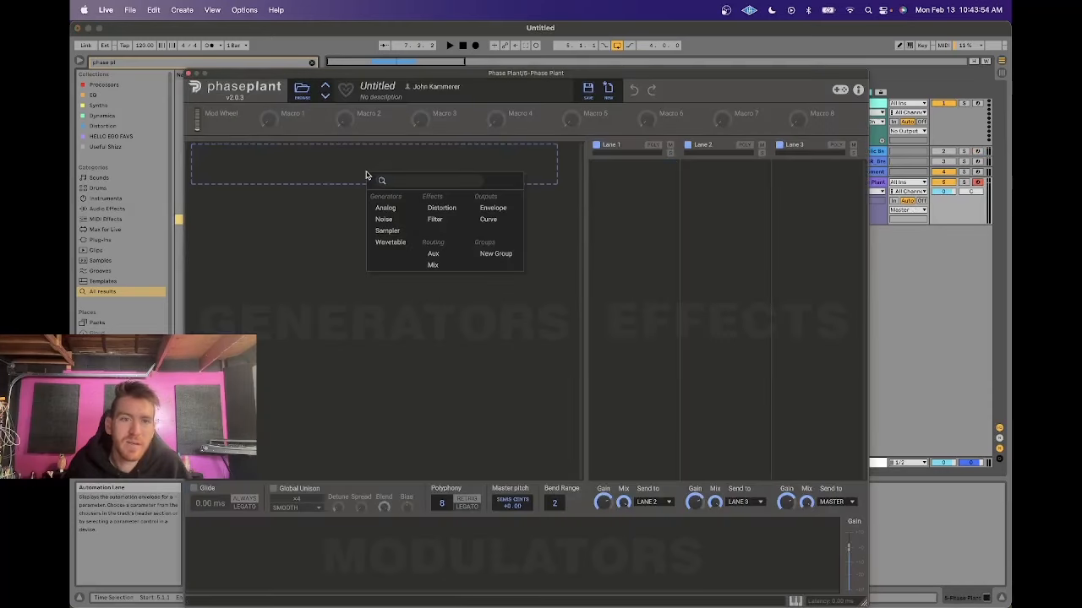
click(388, 230)
drag(257, 76, 429, 77)
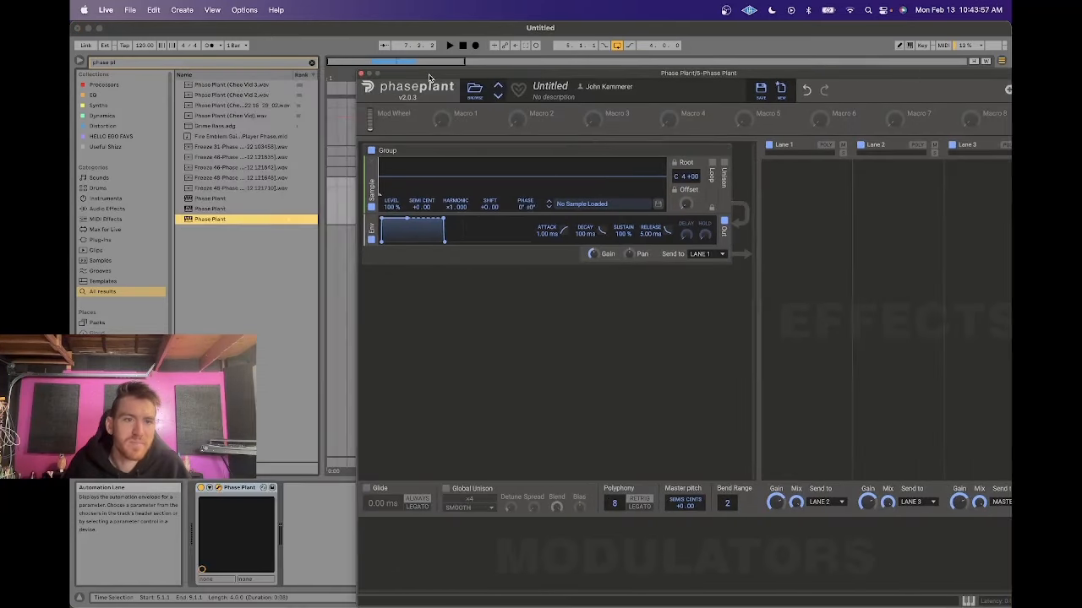
Step: Load the KSHMR_Break_Beat_Loop_01_128 breakbeat from the browser into Phase Plant's Sampler and turn on its loop
key(super+f)
text(Snare)
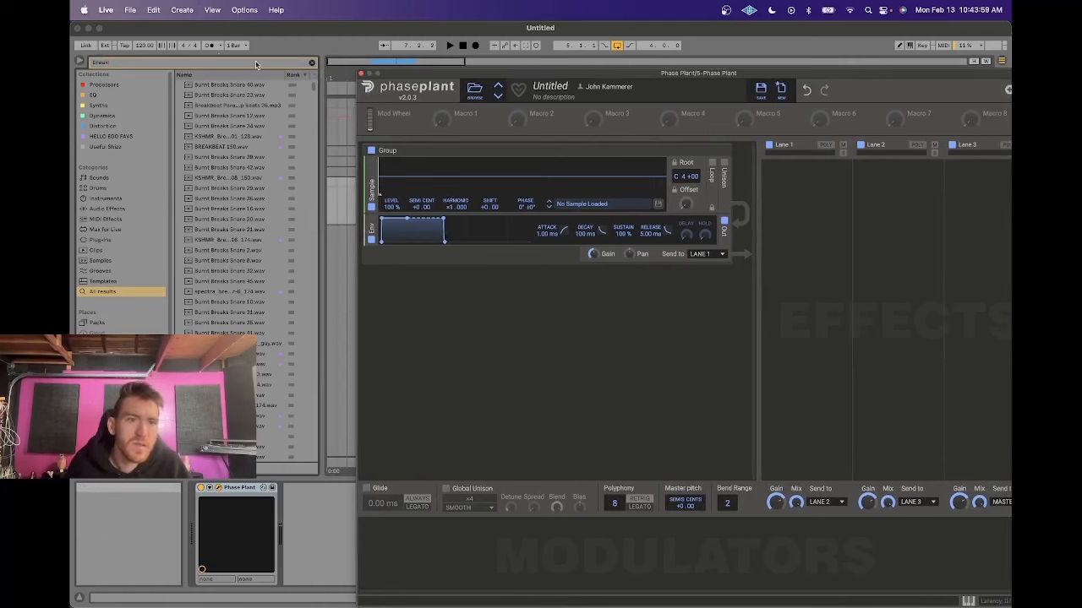
drag(233, 137, 434, 181)
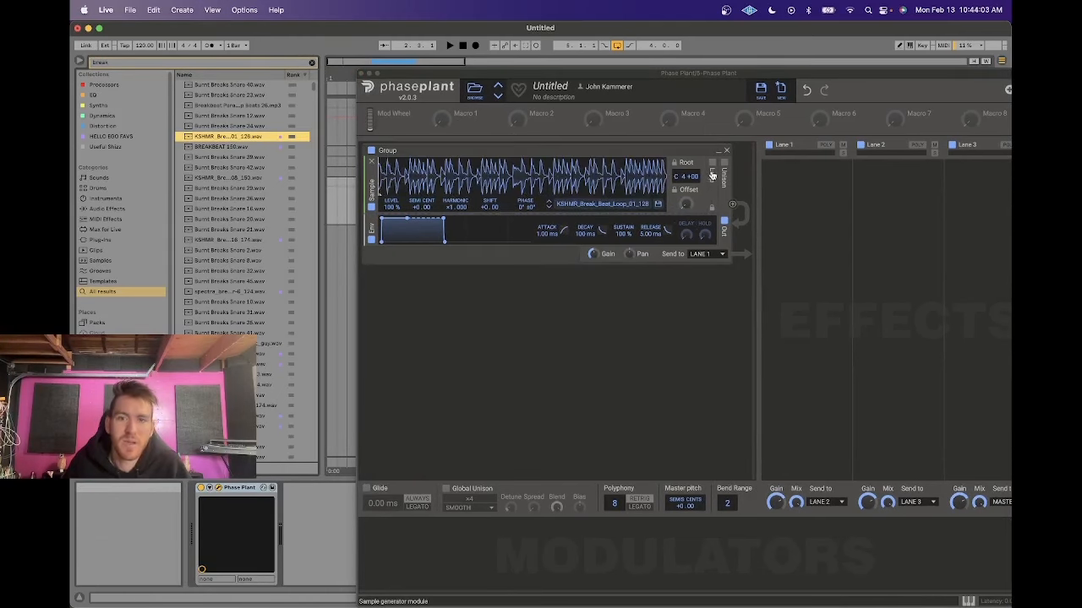
click(712, 174)
Step: Place the MIDI clip on the Phase Plant track and play it through the Sampler
click(404, 545)
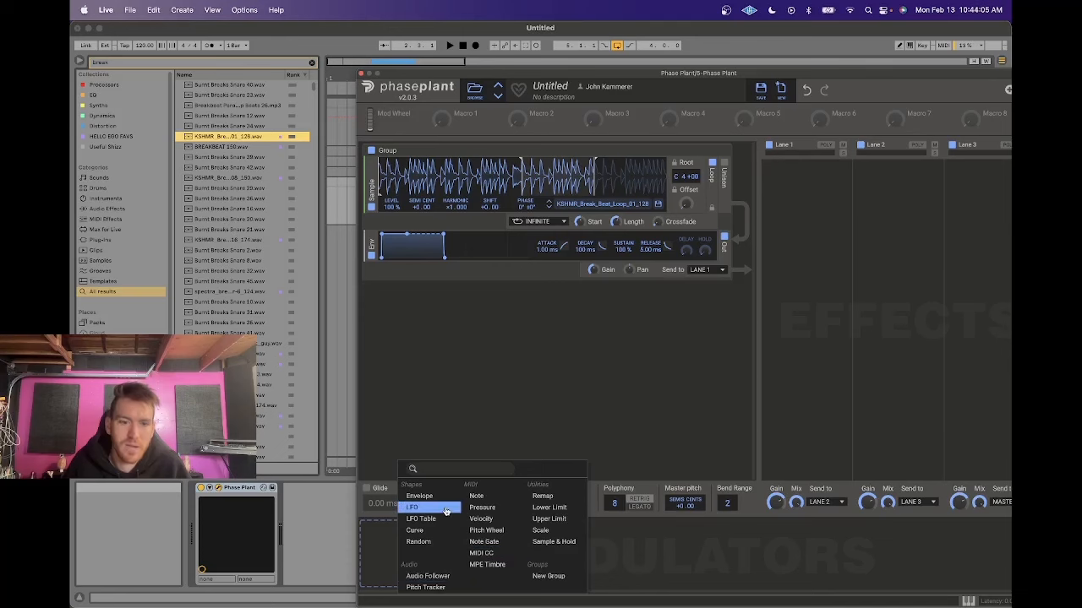
drag(434, 76, 715, 180)
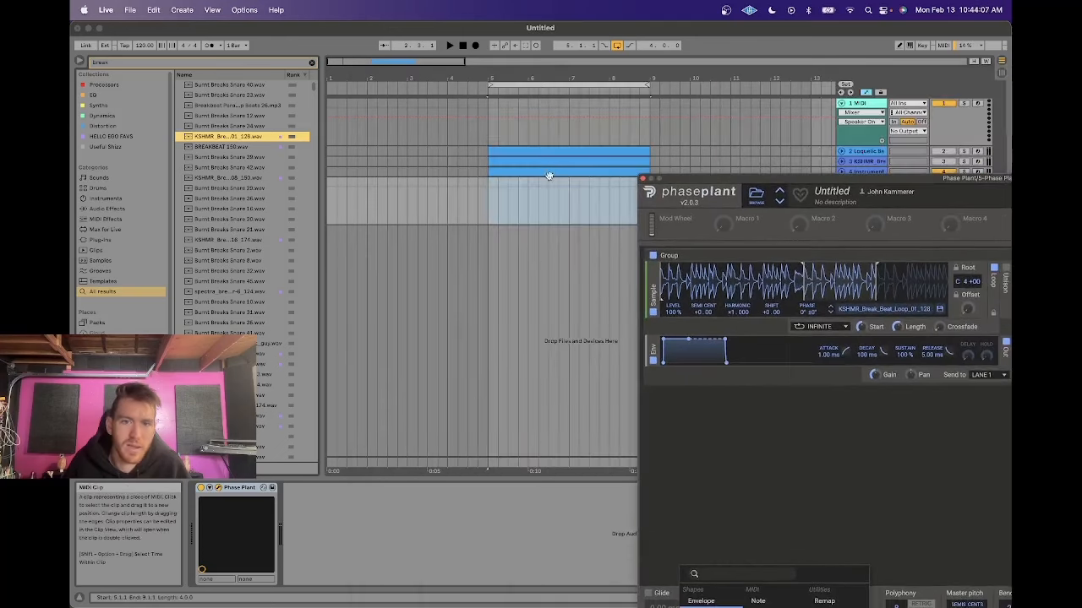
drag(550, 188, 551, 191)
key(space)
Step: Add an LFO modulator in Phase Plant with the Ramp Up shape and slow its rate to 0.146 Hz
drag(686, 178, 252, 147)
drag(835, 147, 835, 69)
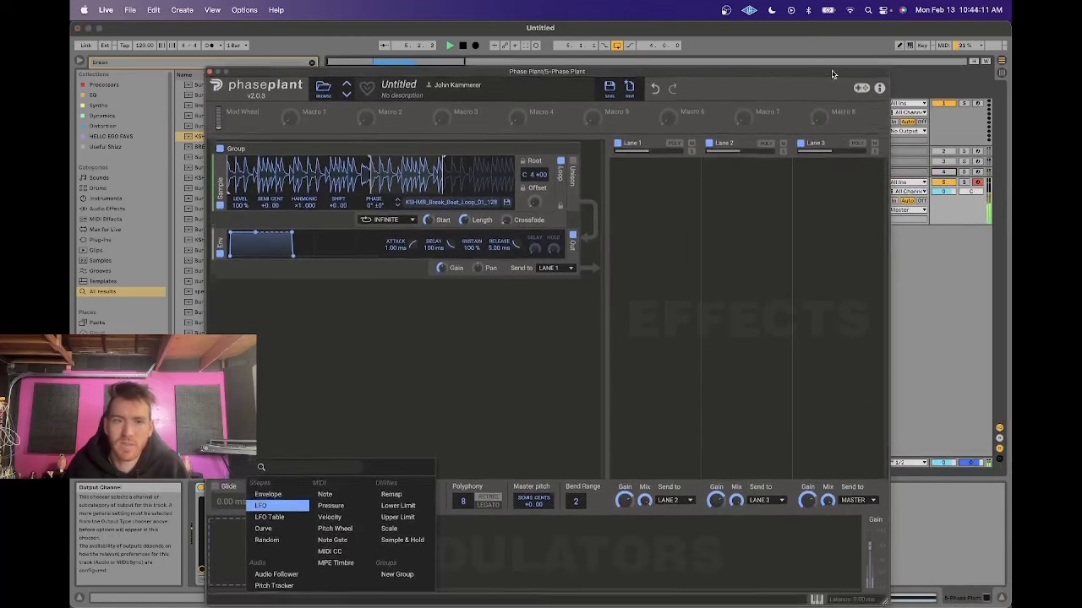
click(266, 503)
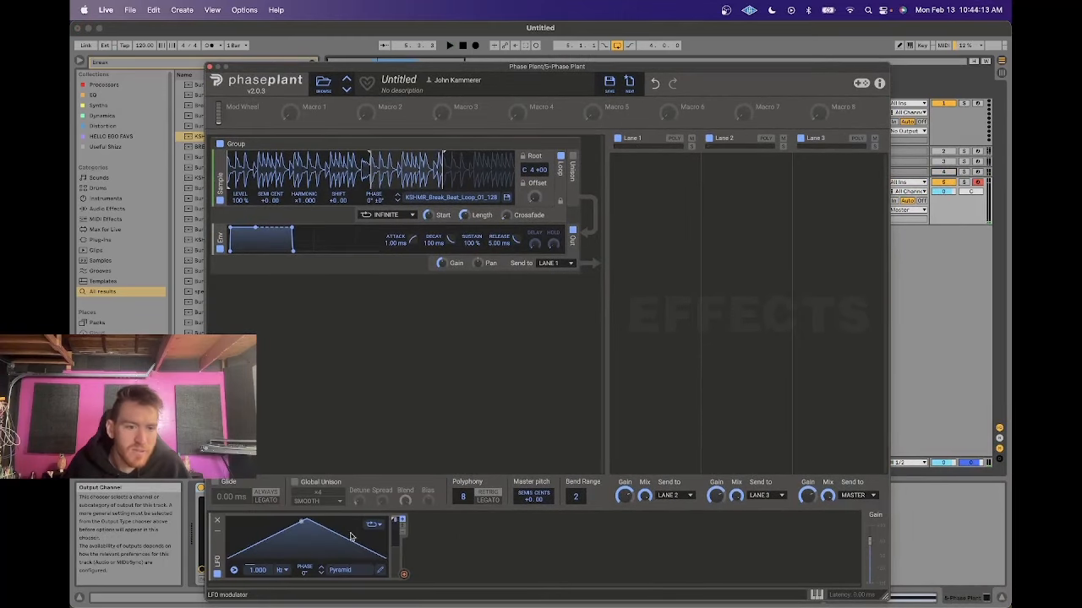
click(345, 570)
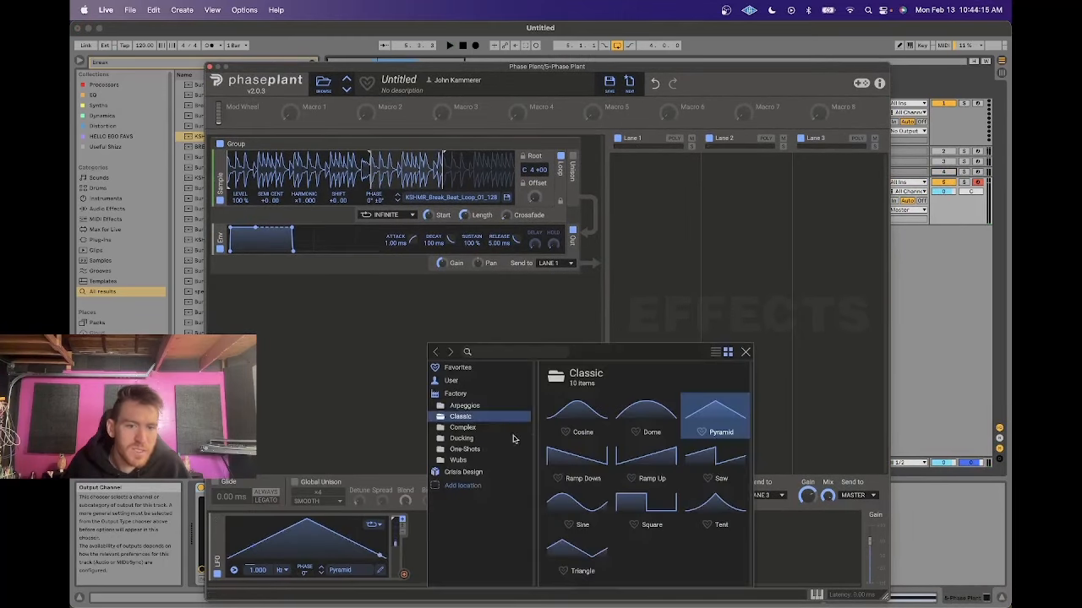
click(583, 461)
click(647, 460)
click(315, 556)
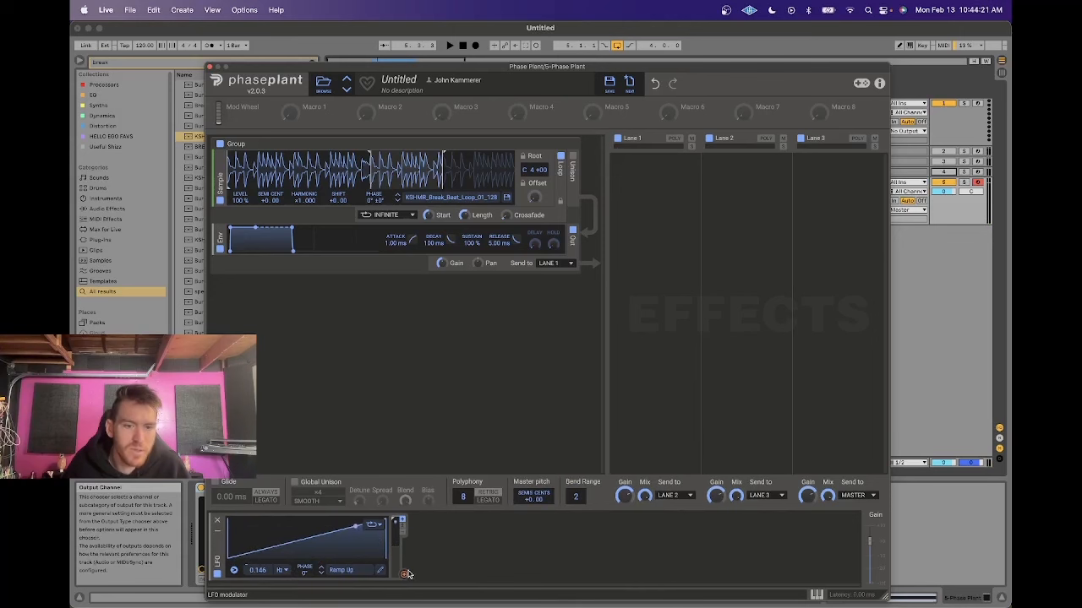
Step: Assign the LFO to modulate the Sampler's loop Start and audition the clip
drag(405, 575, 311, 196)
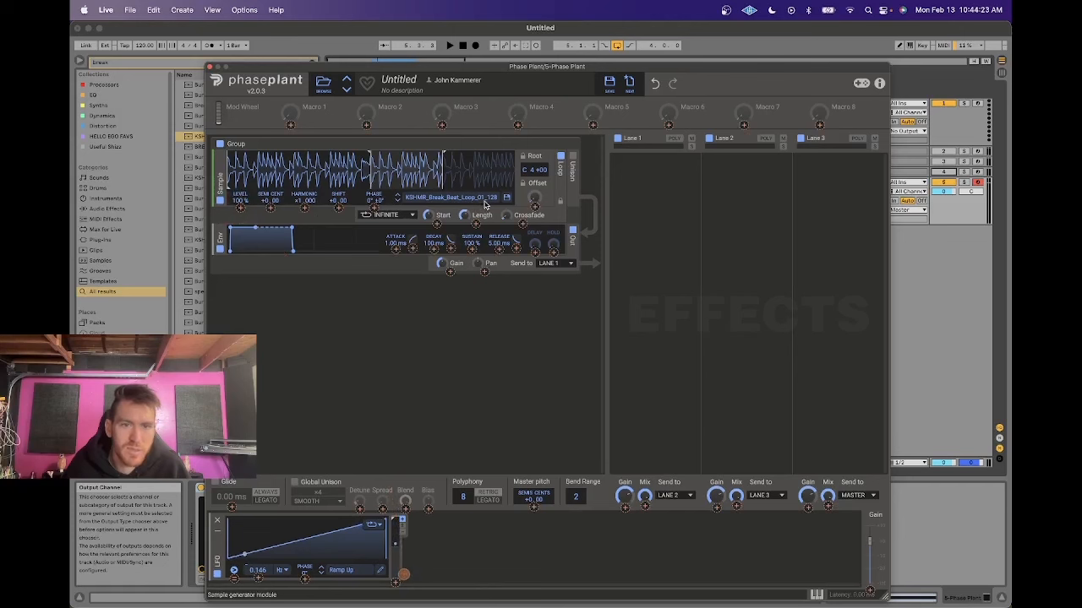
drag(440, 225, 429, 218)
key(space)
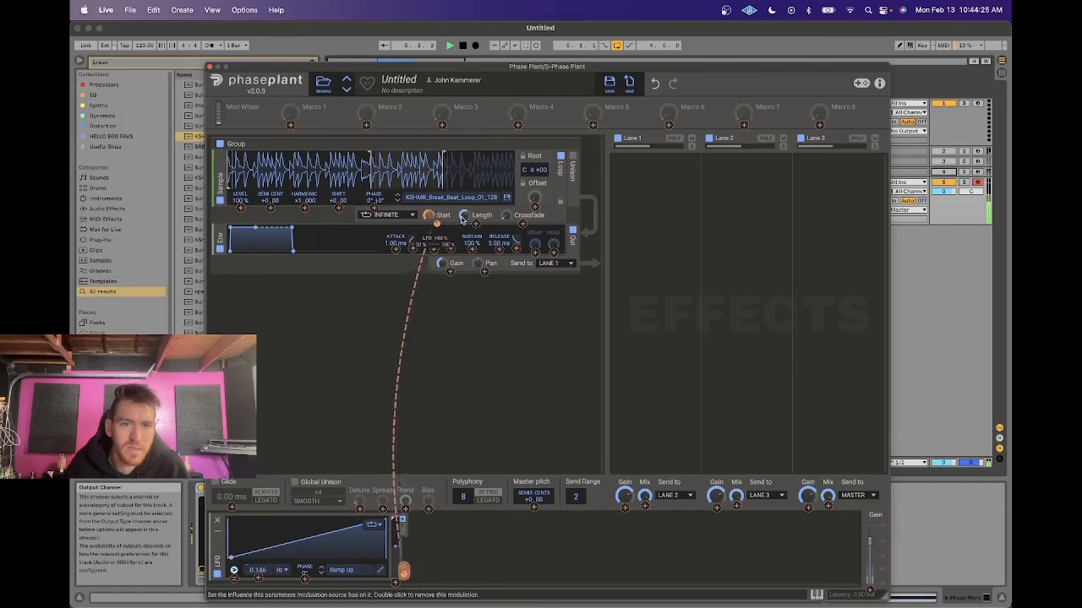
click(431, 183)
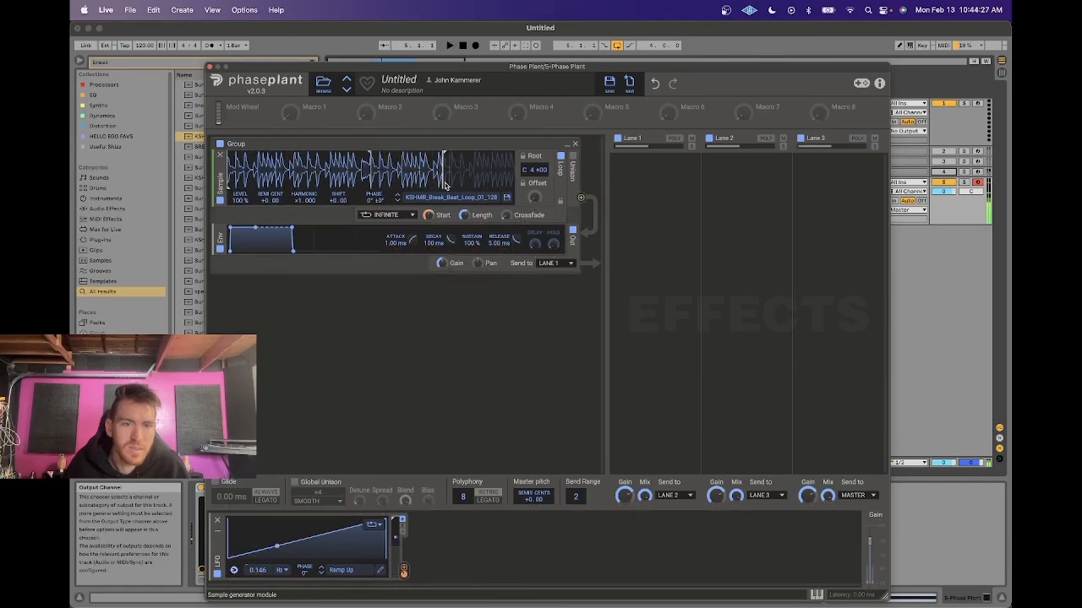
key(space)
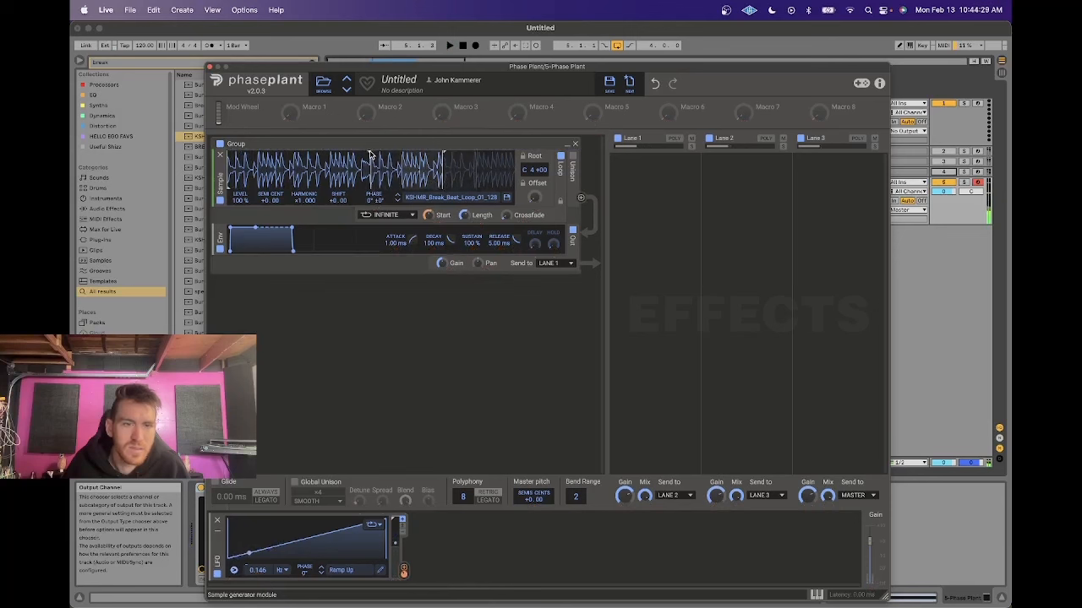
Step: Lock the Sampler's loop settings with looping on, and shorten the loop Length
click(560, 186)
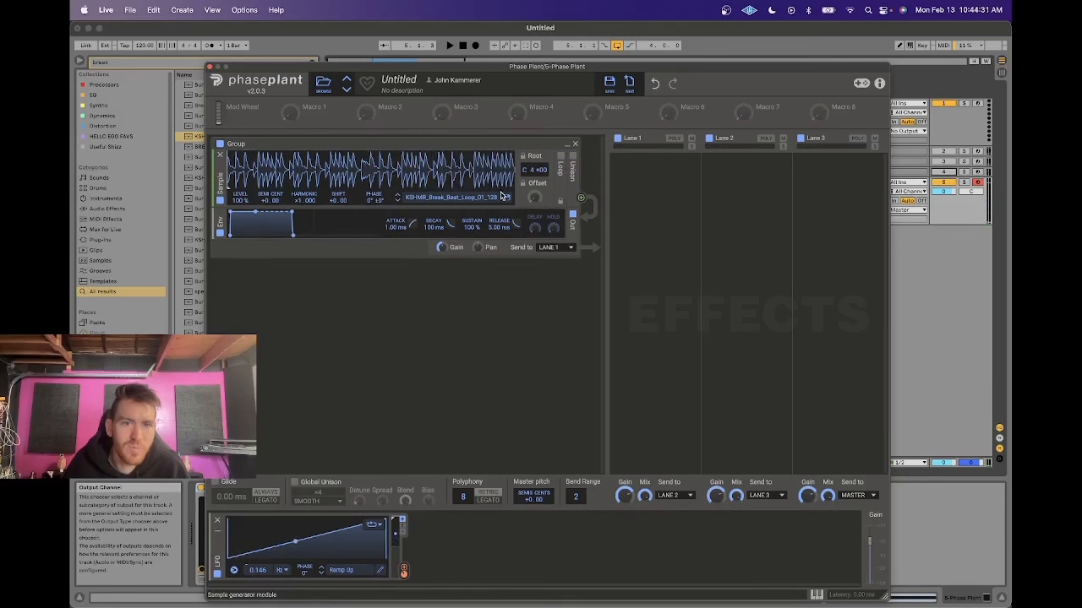
click(560, 158)
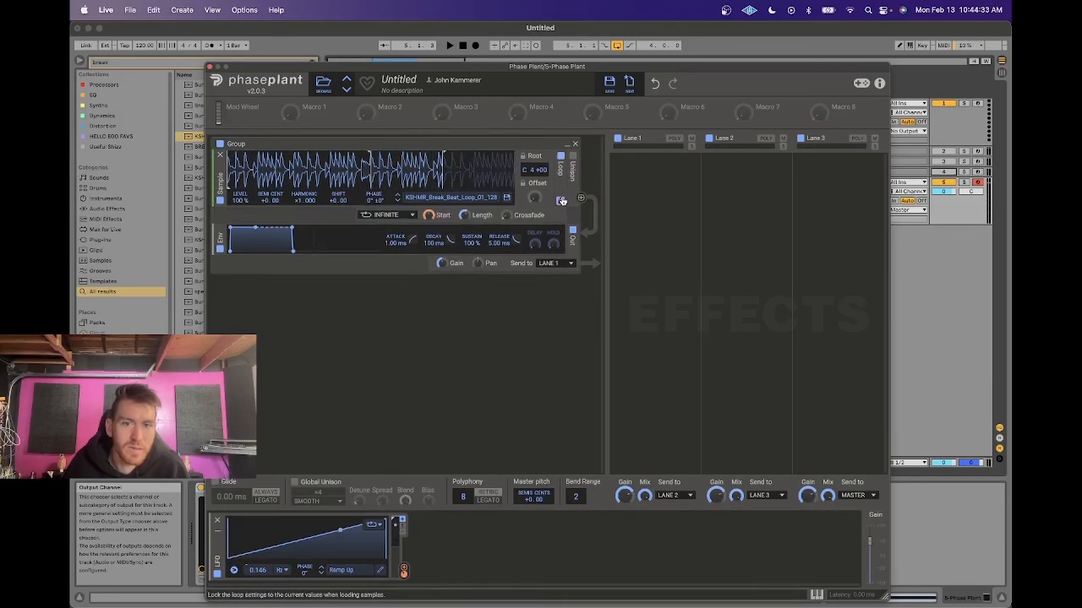
drag(464, 215, 464, 248)
key(space)
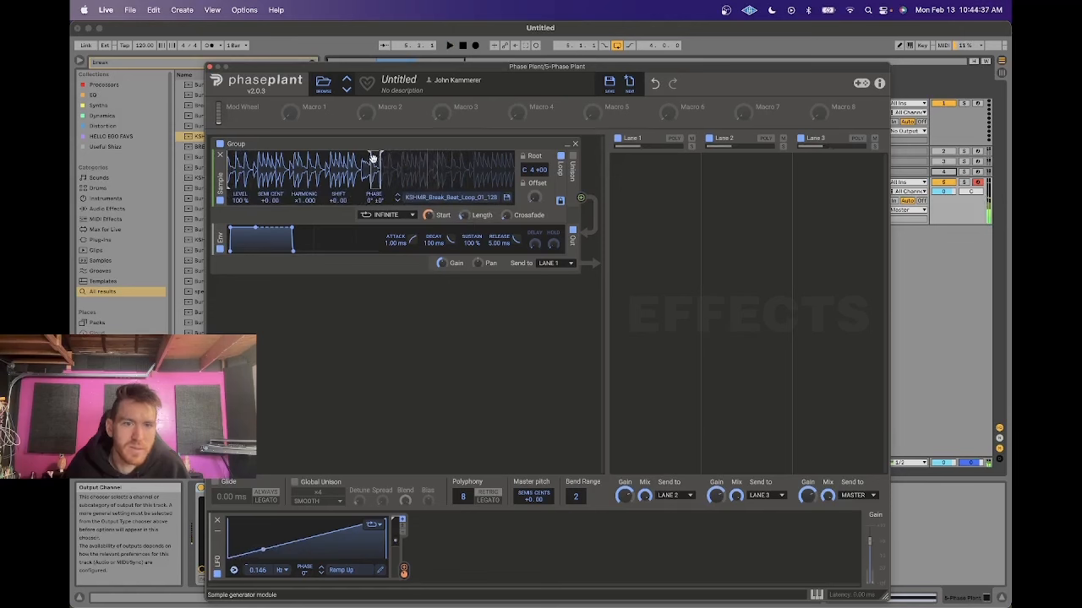
Step: Position the short loop near the beginning of the breakbeat at about 15% and raise its Crossfade to about 3.42% while auditioning
drag(336, 161, 237, 168)
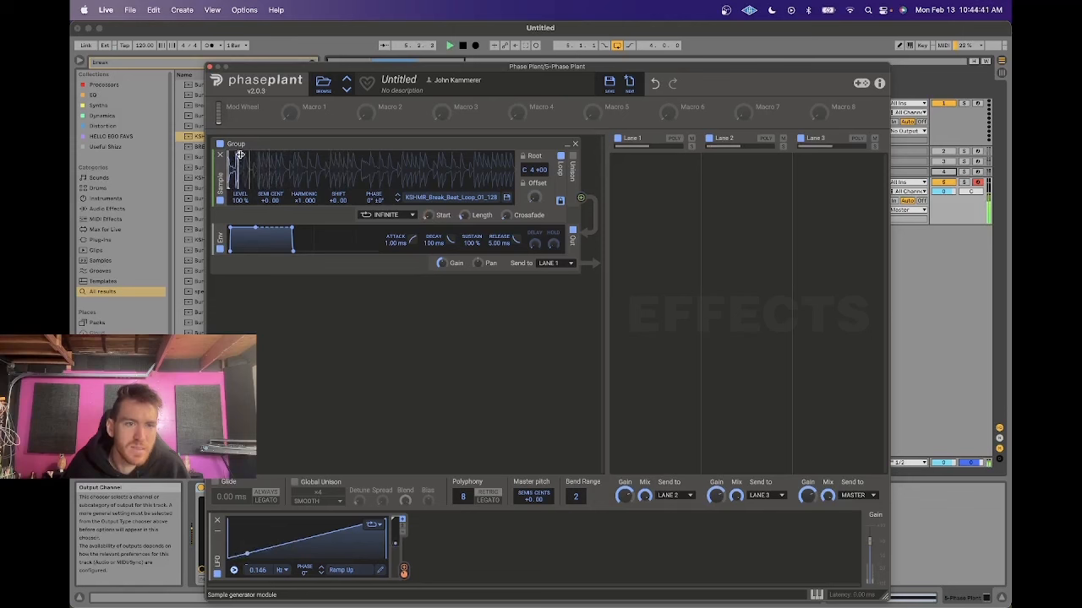
drag(238, 152, 228, 158)
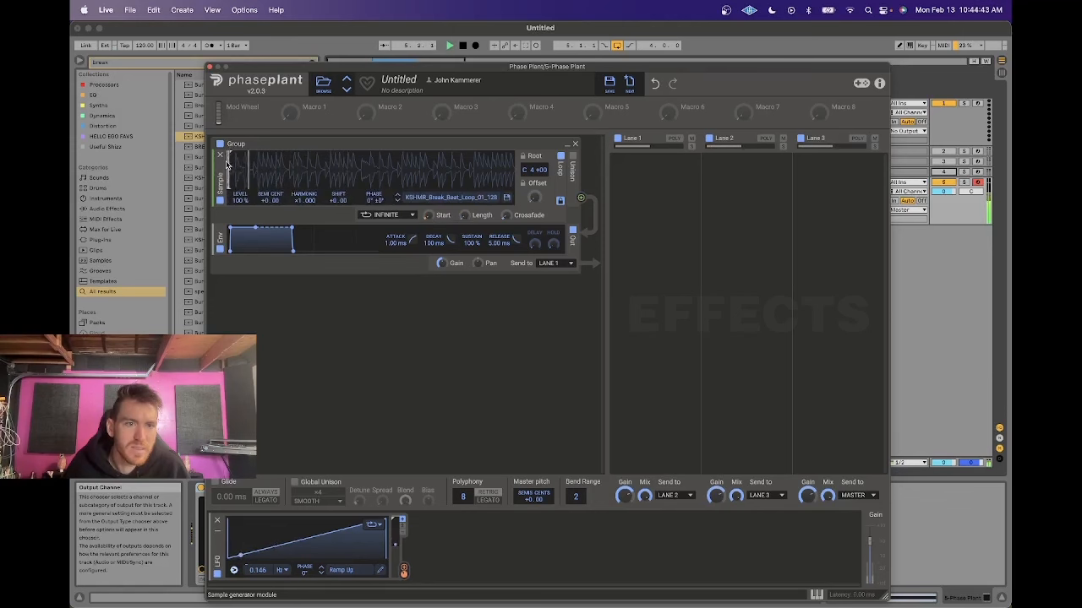
key(space)
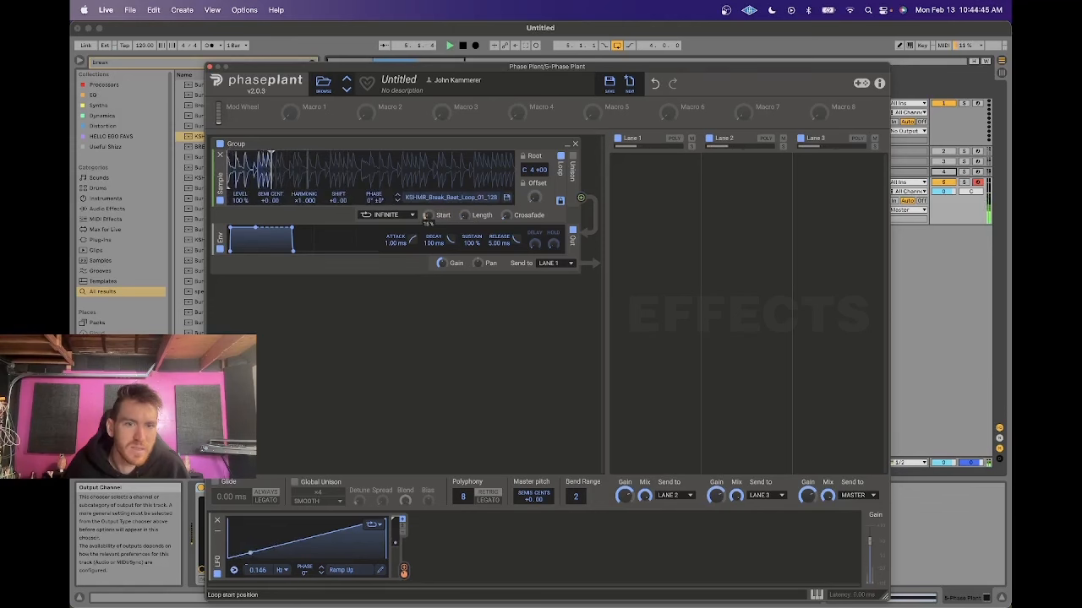
drag(273, 158, 290, 156)
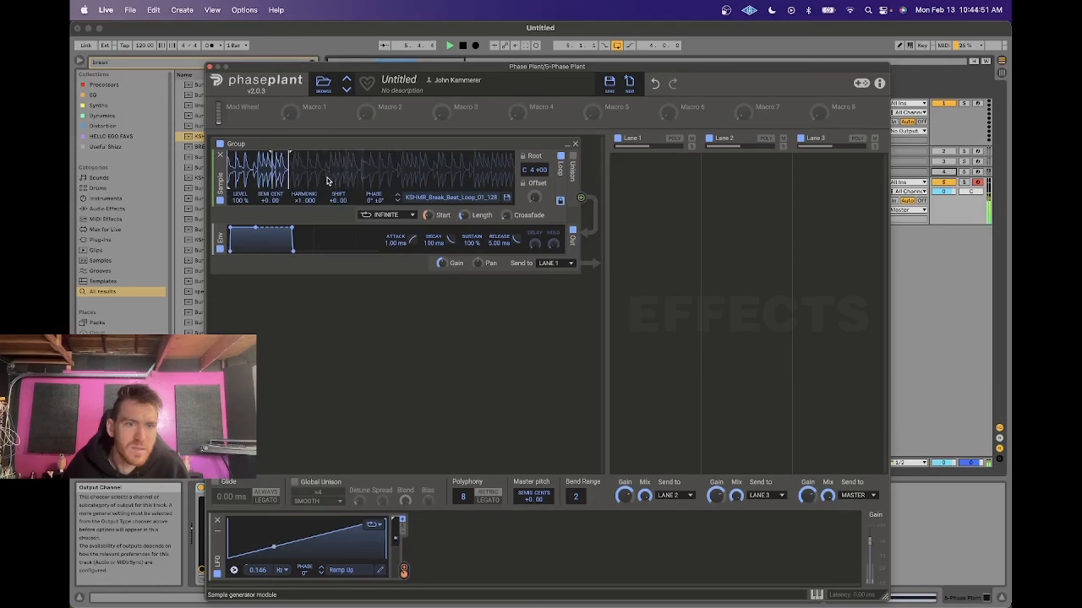
drag(366, 67, 728, 292)
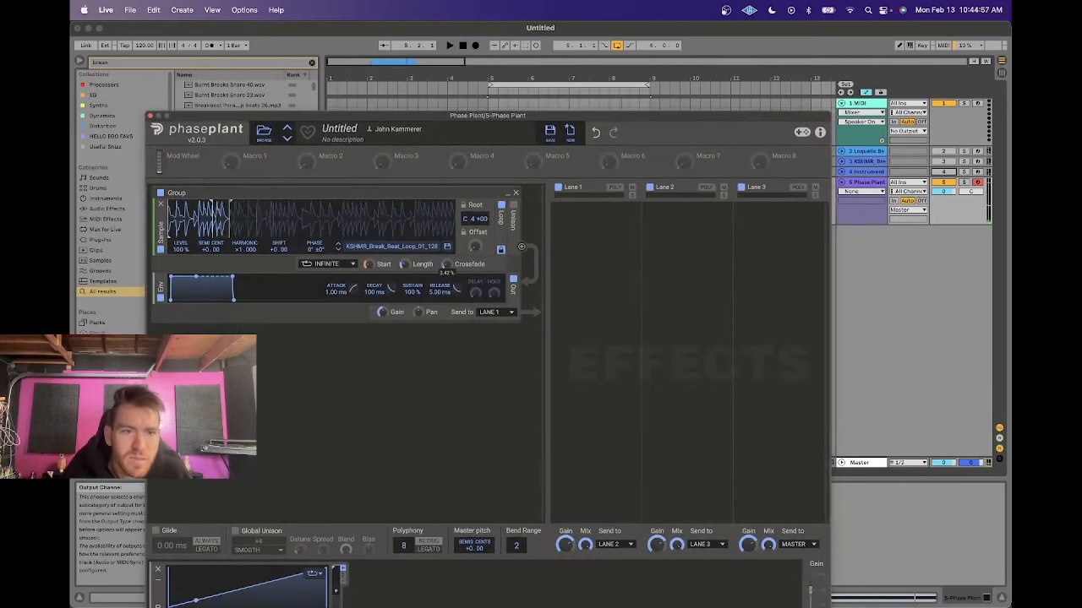
key(space)
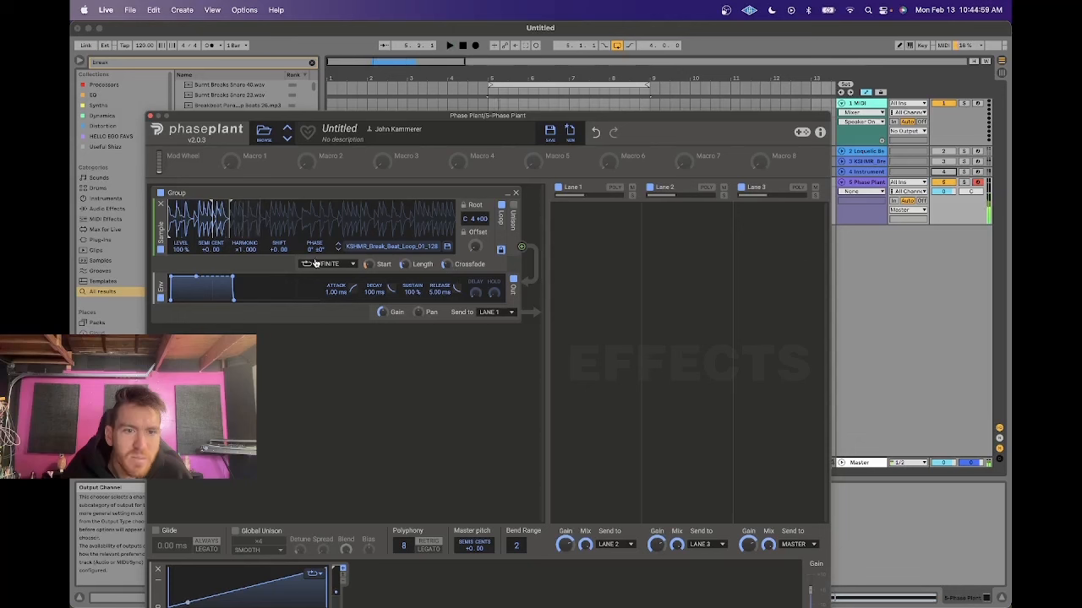
Step: Try the Sustain loop mode on the Sampler, and try a different sample Offset before resetting it
click(315, 263)
click(330, 277)
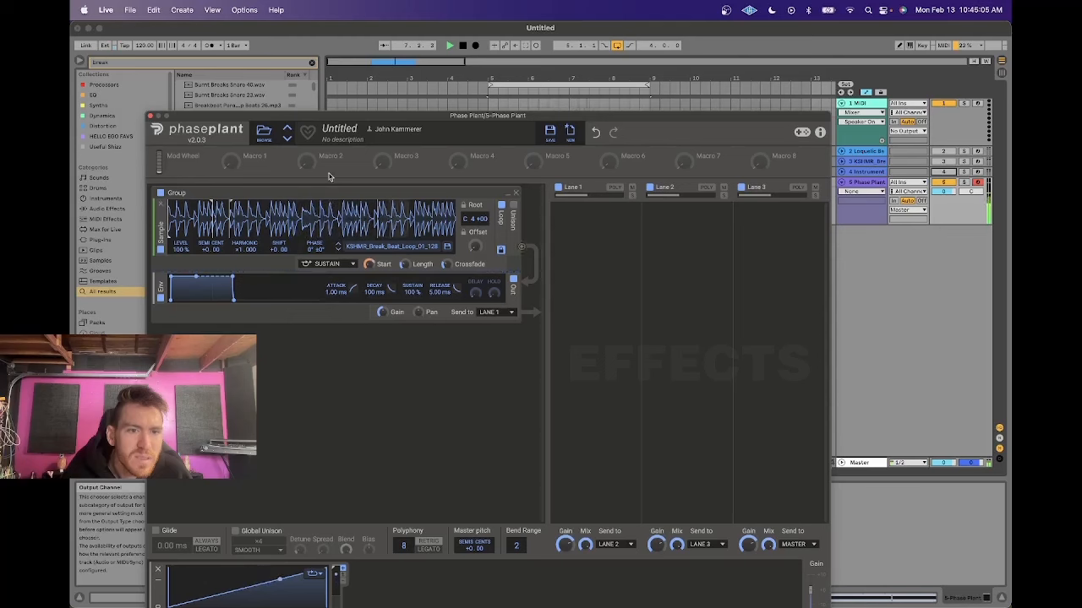
drag(315, 117, 339, 45)
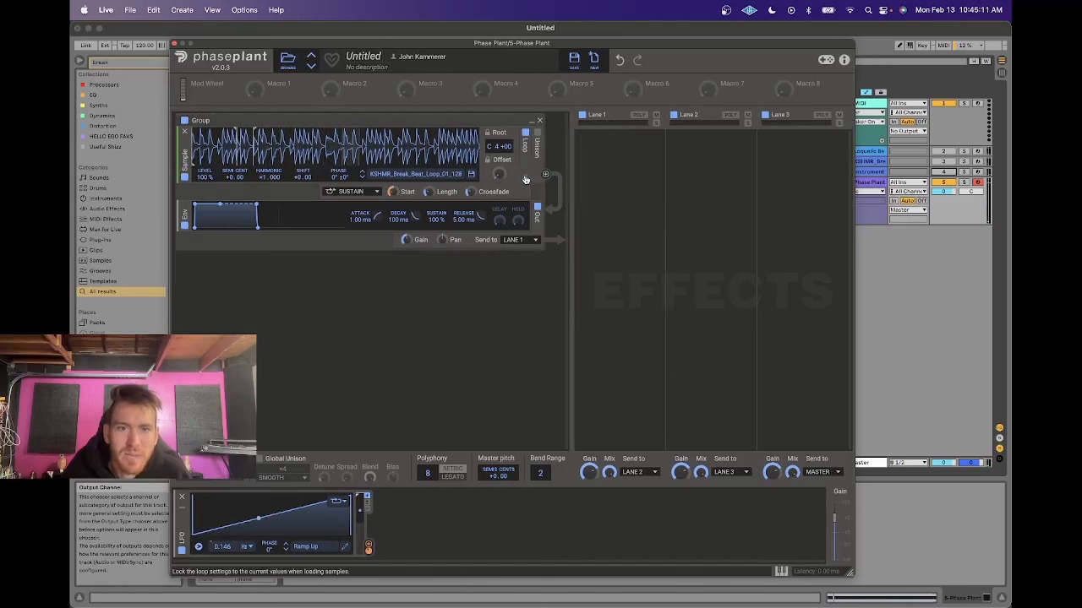
drag(499, 174, 498, 161)
double_click(499, 174)
Step: Shorten the Sampler's loop Length further and set the loop mode to Infinite
drag(428, 192, 429, 213)
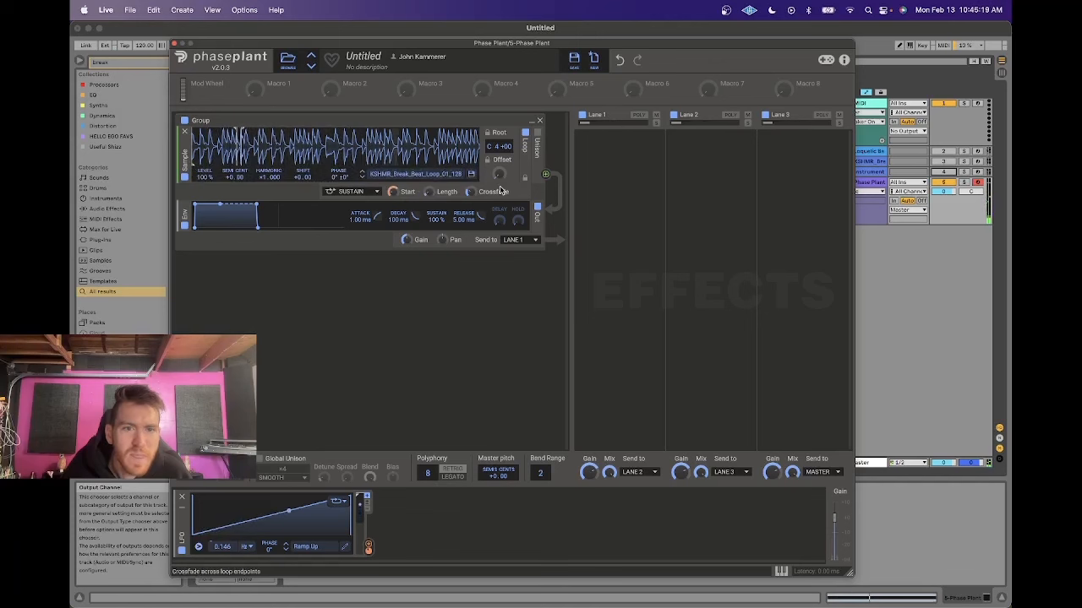
click(365, 192)
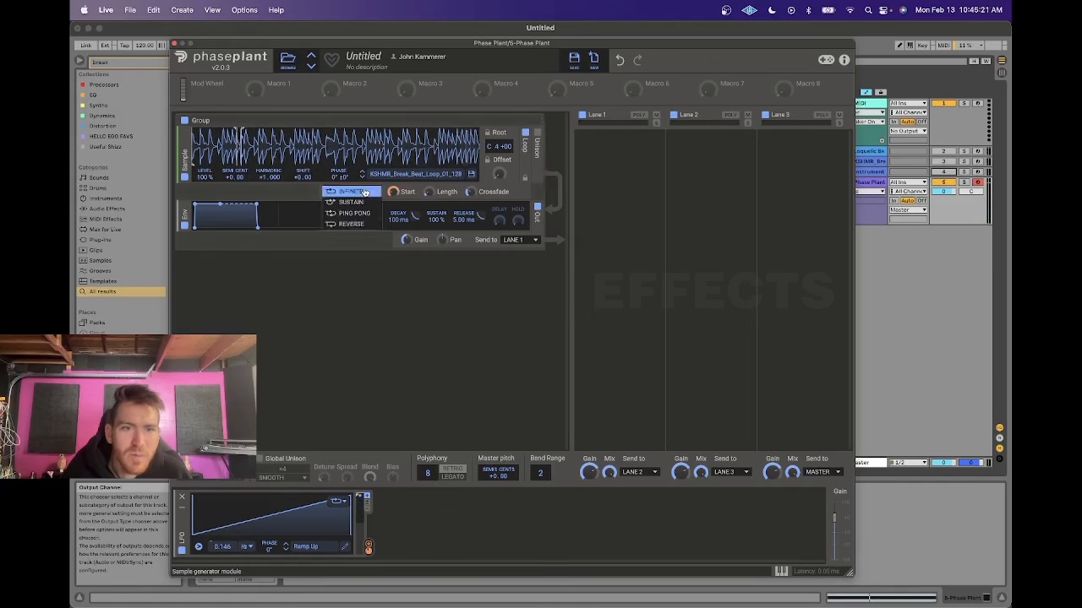
click(360, 191)
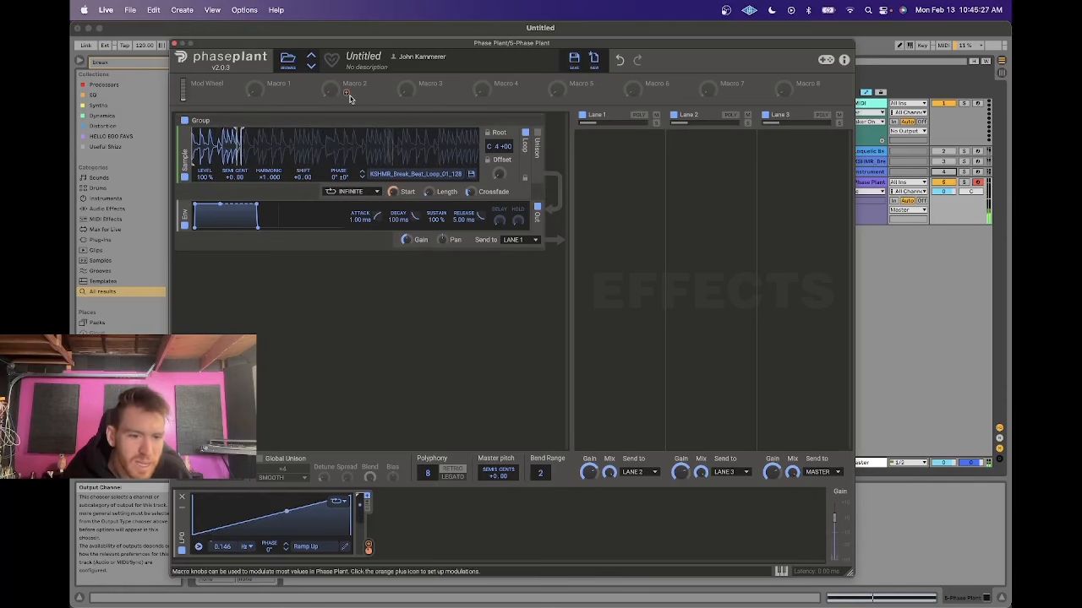
Step: Close the Phase Plant window and fold its track in the arrangement
drag(288, 46, 427, 90)
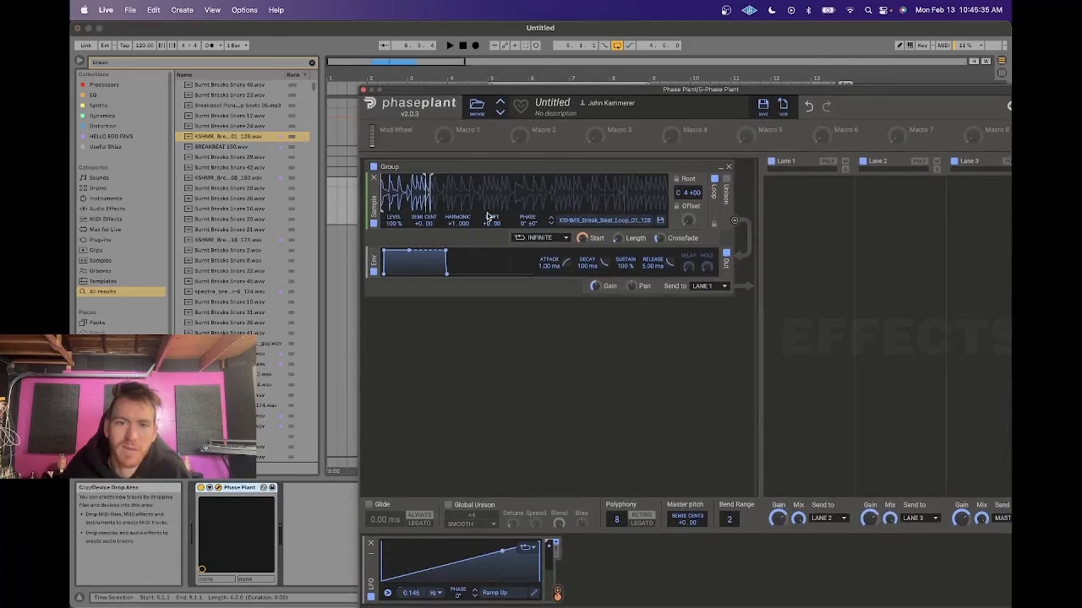
click(364, 91)
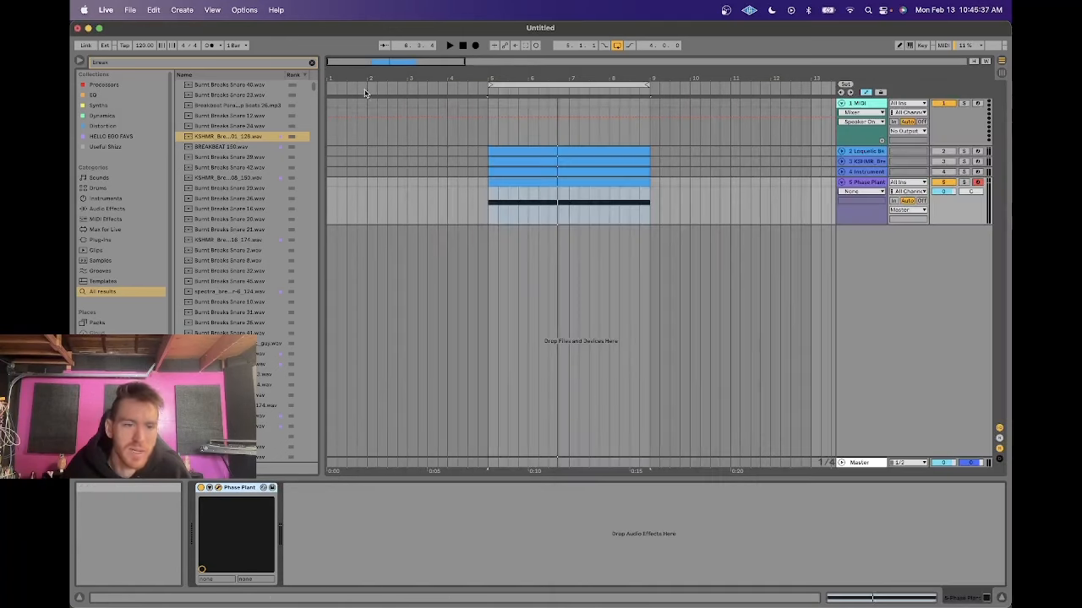
click(842, 183)
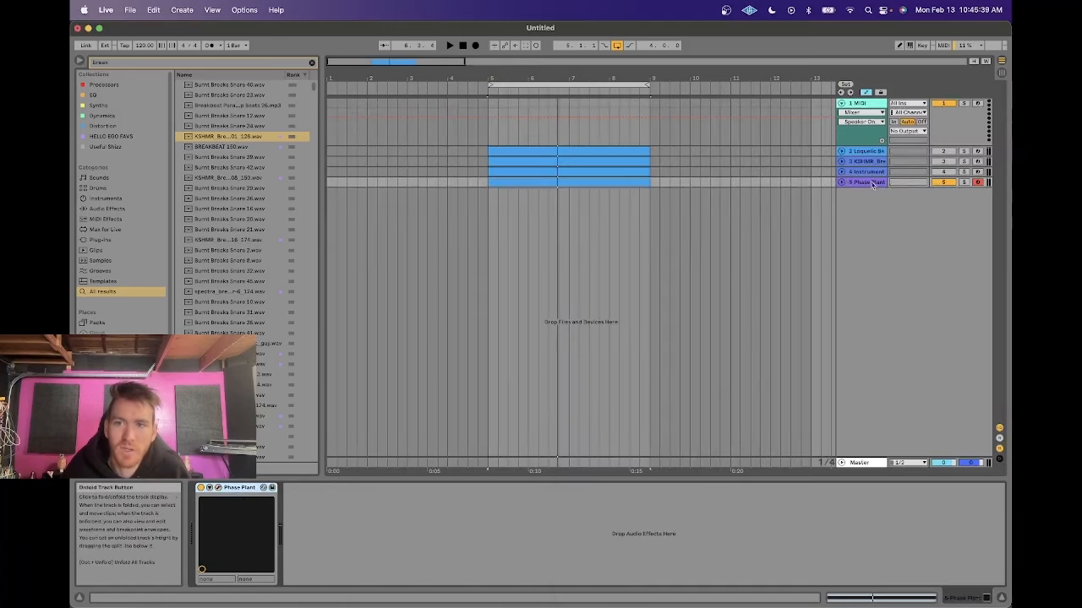
Step: Insert a new MIDI track below the Phase Plant track and select it
click(879, 184)
key(super+shift+t)
click(867, 196)
Step: Search the browser for "2grain" and load 2GRAINS.amxd onto the new MIDI track
key(super+f)
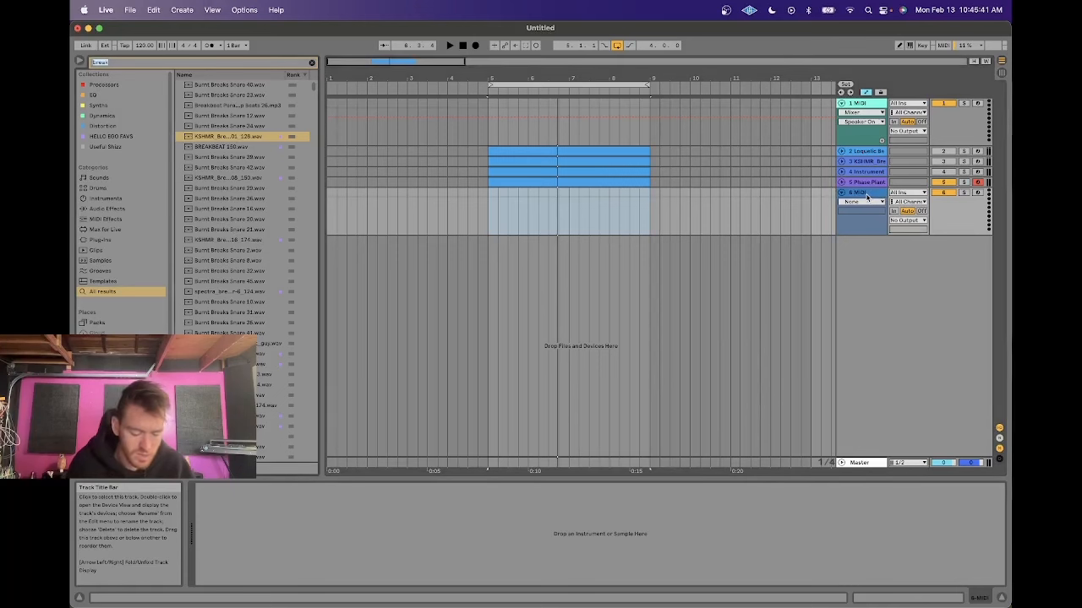
text(sgrains)
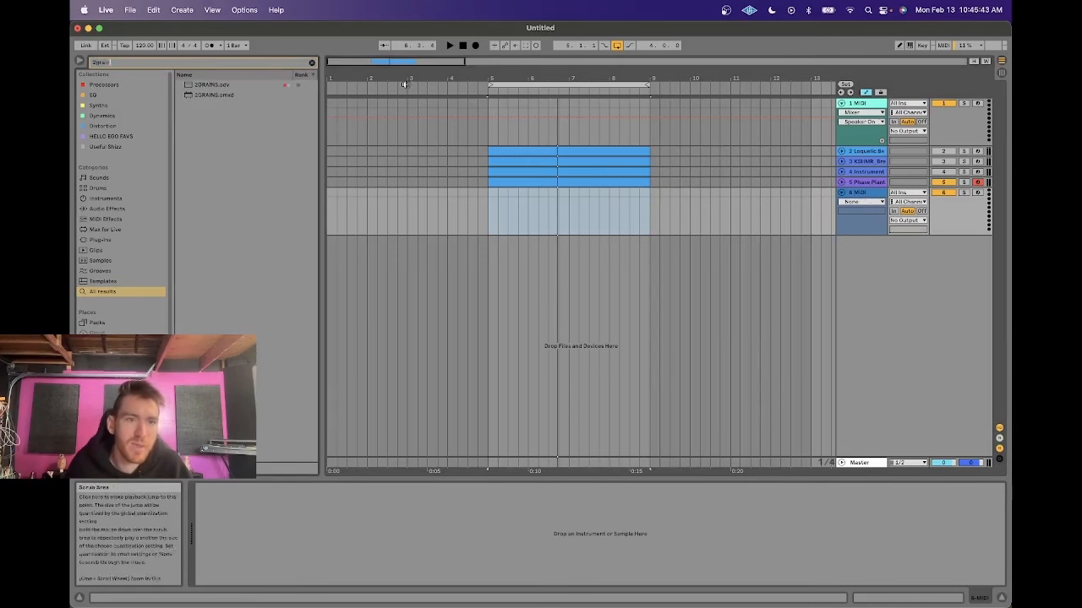
click(222, 96)
key(Return)
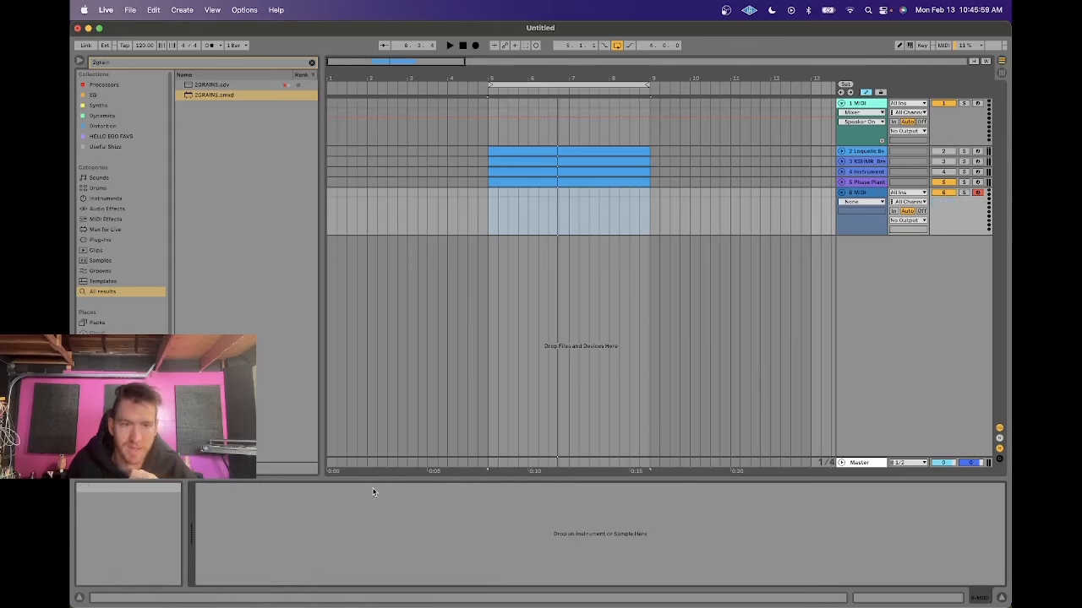
key(Delete)
key(super+z)
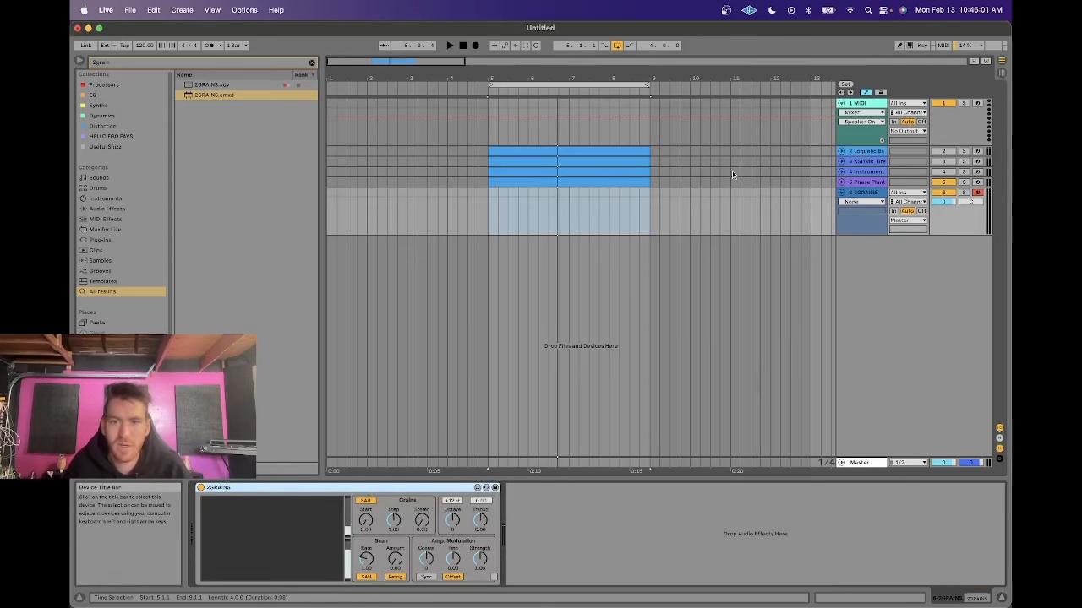
Step: Look at the Loquetic Bass track's device chain and return to the 2GRAINS device on its own track
click(862, 151)
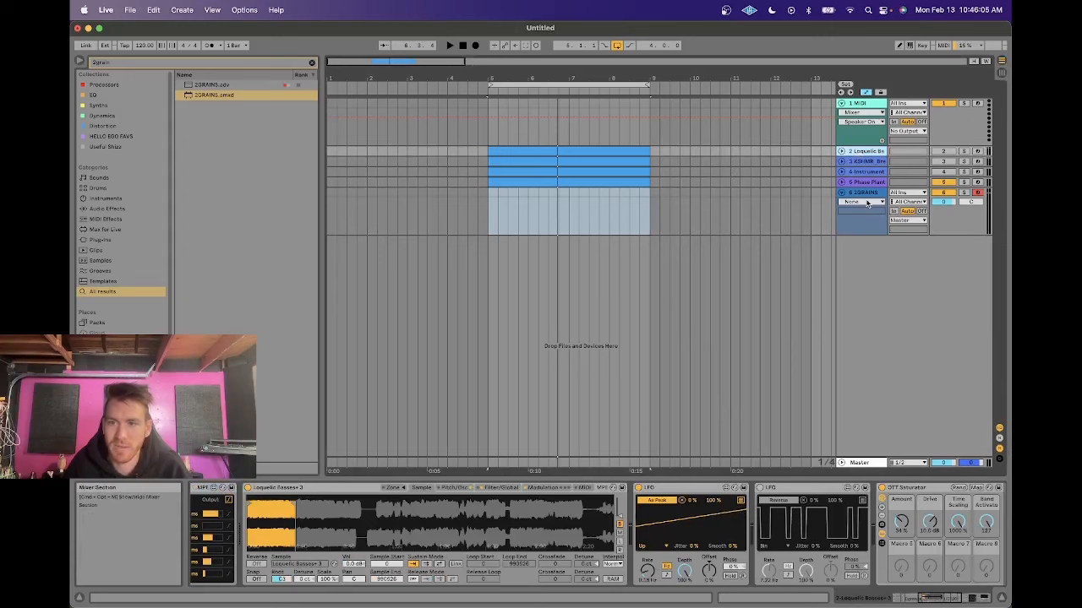
click(864, 194)
click(278, 491)
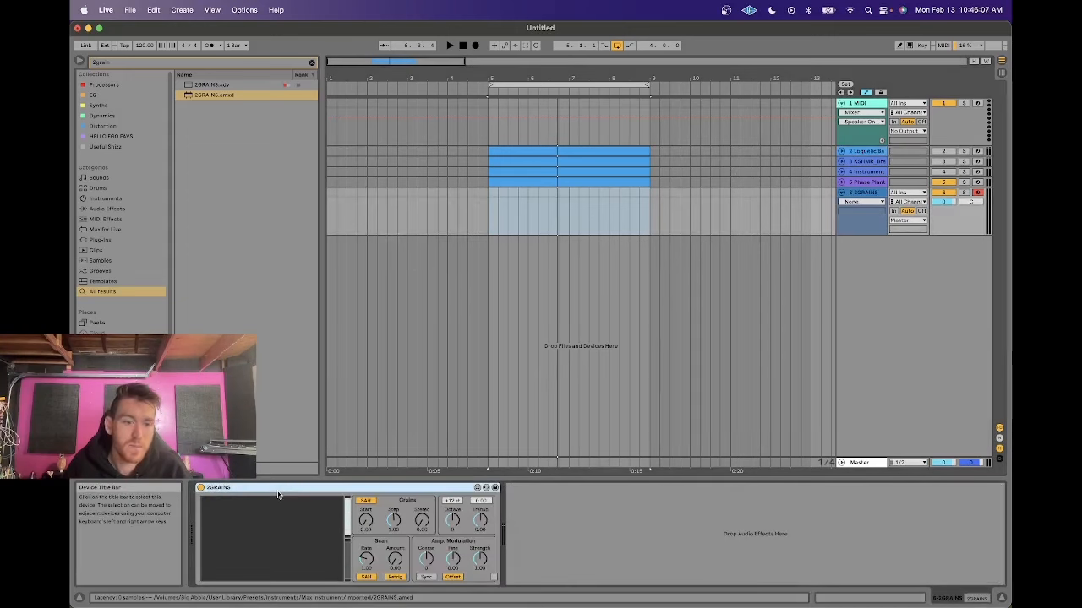